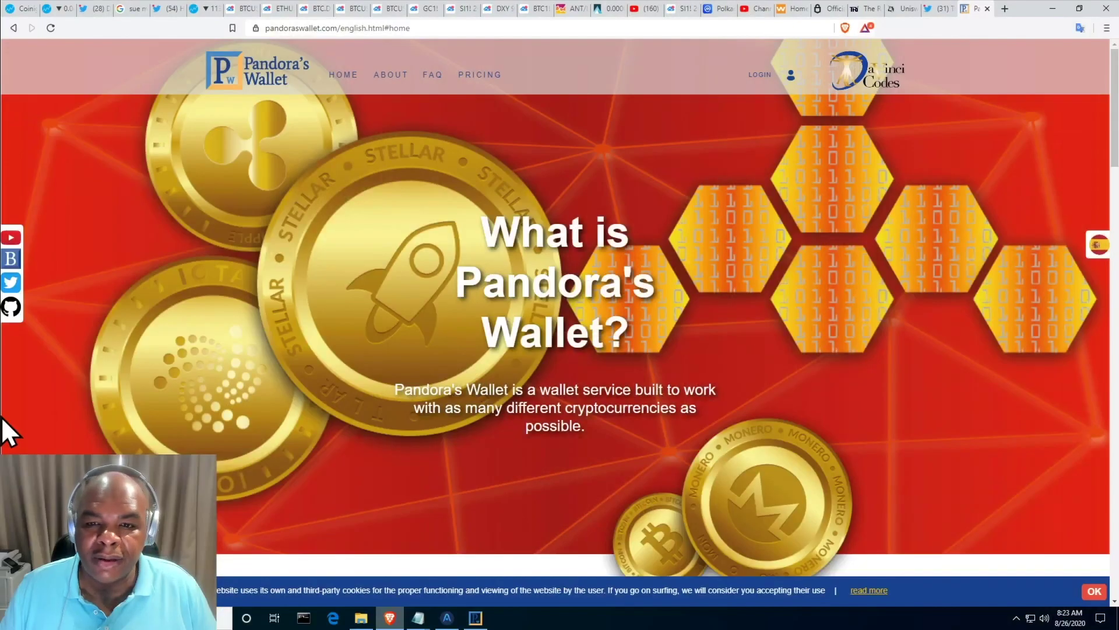
- Scroll down to the pricing section and open the SUBSCRIBE NOW registration page
scroll(255, 428, "down", 15)
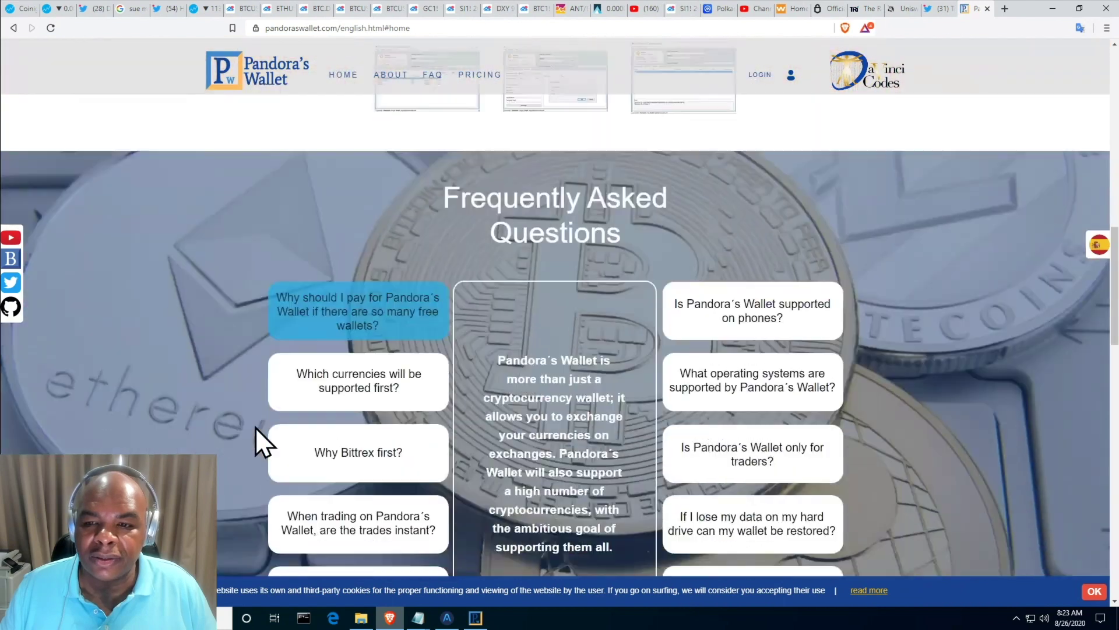
scroll(256, 428, "down", 10)
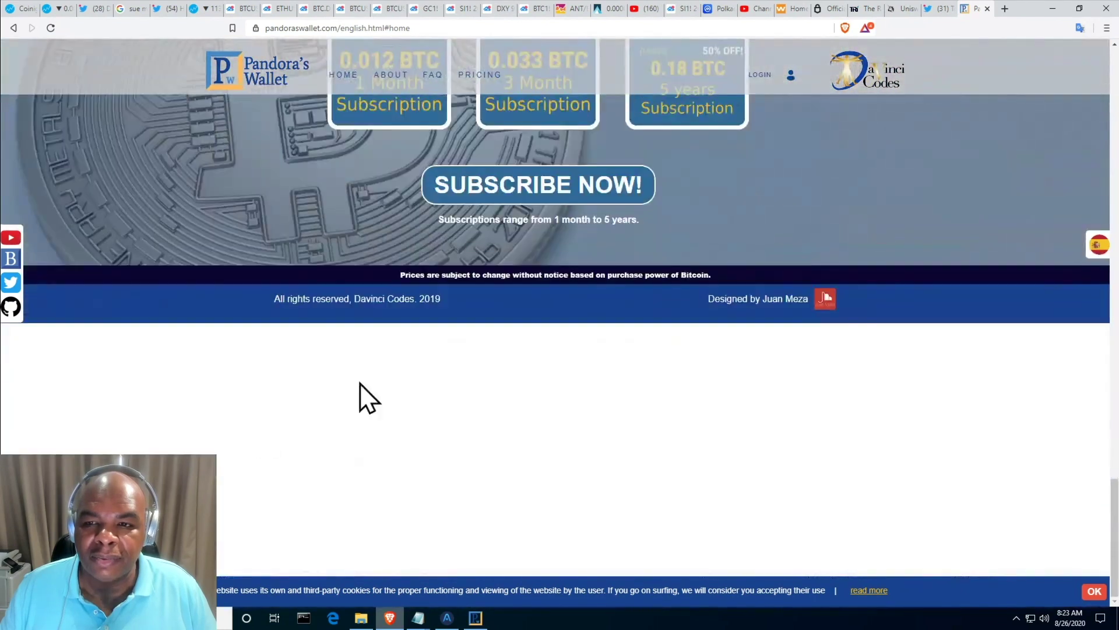
left_click(527, 201)
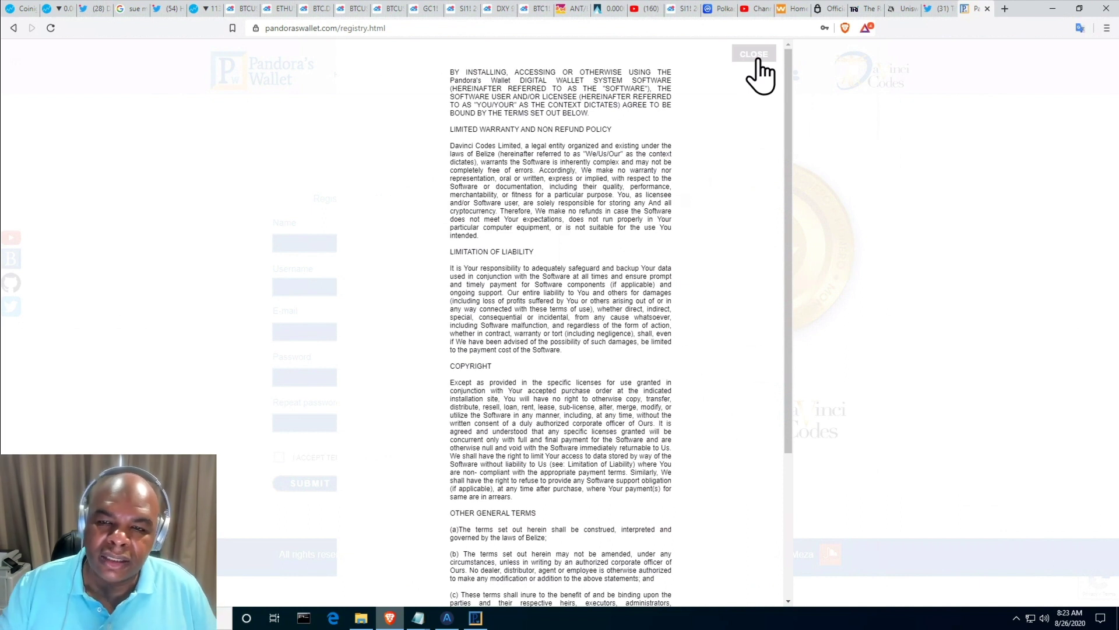
- Dismiss the terms overlay and fill in the first name, last name, username and suggested e-mail
left_click(757, 60)
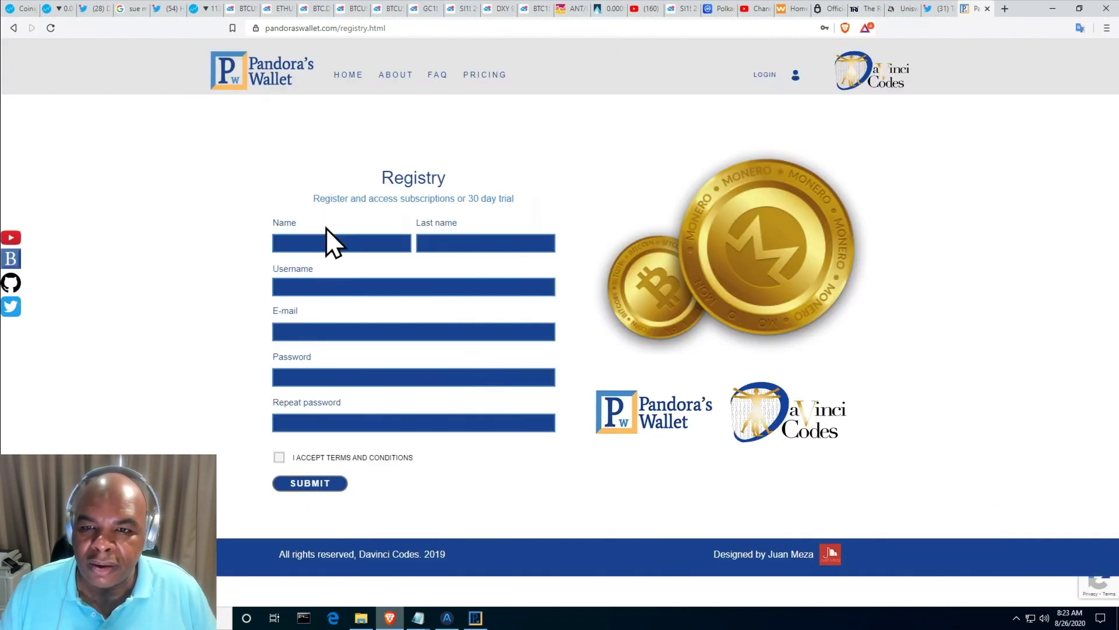
left_click(315, 242)
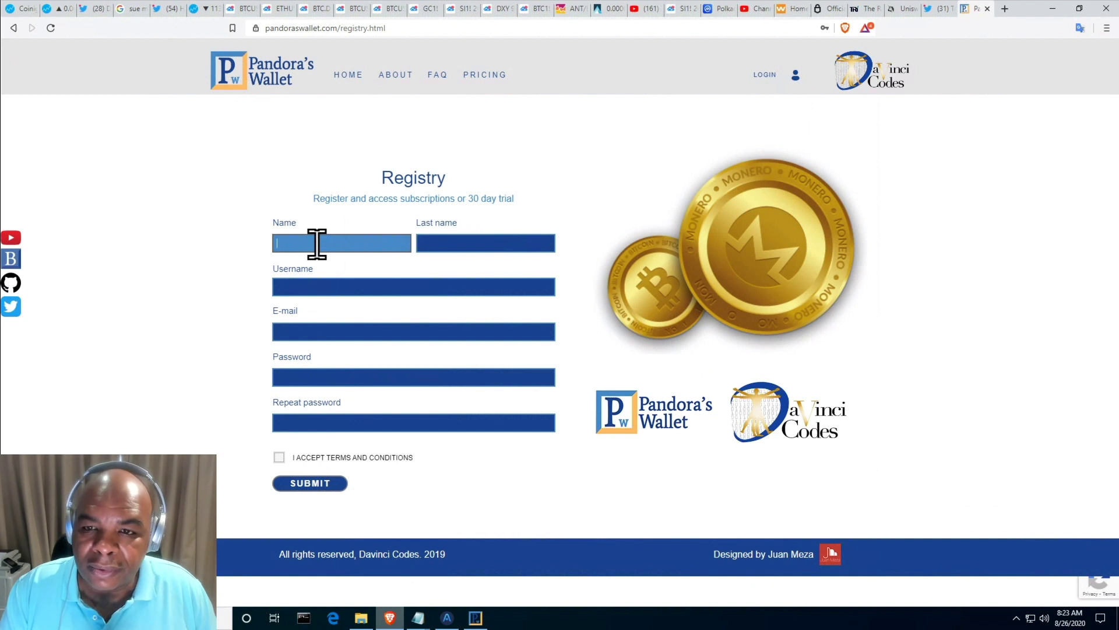
type("Davinci")
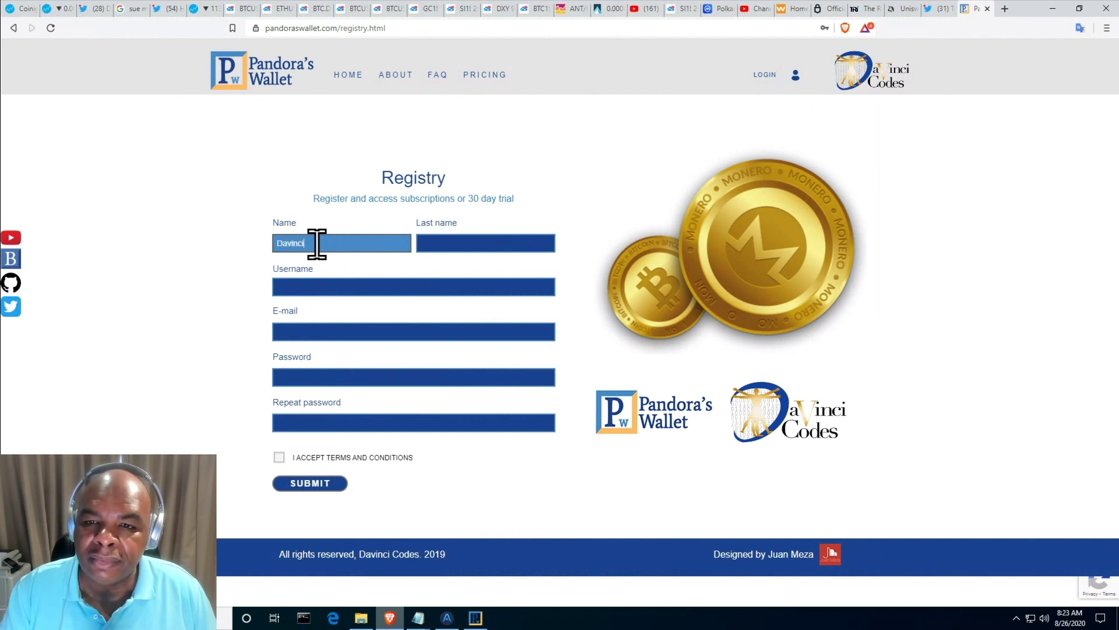
type("inc")
key("Tab")
type("Je")
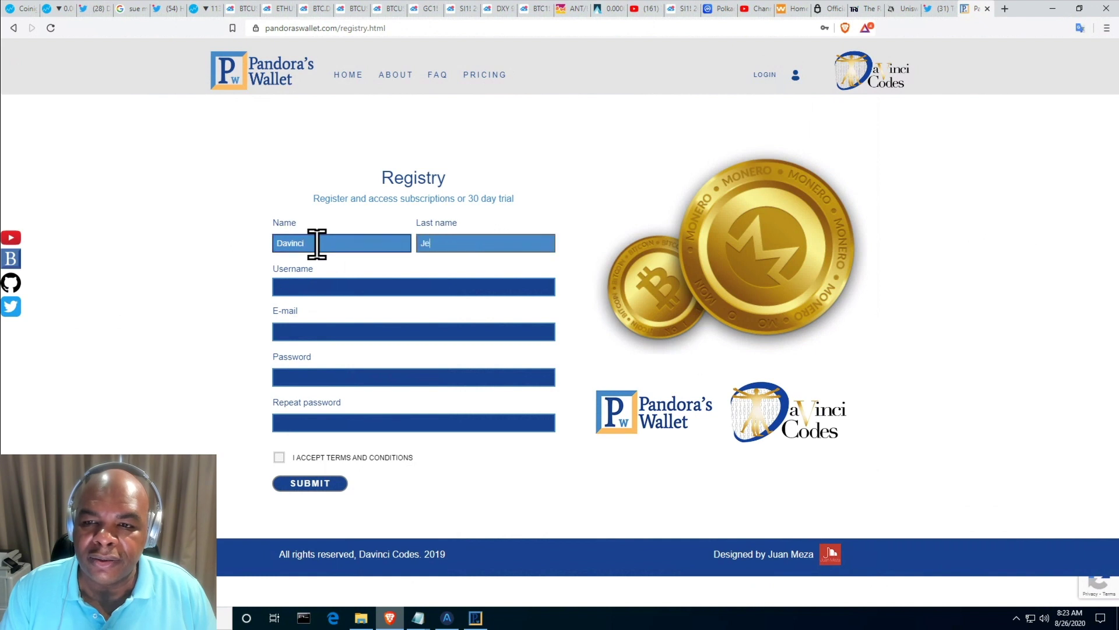
type("remie")
key("Tab")
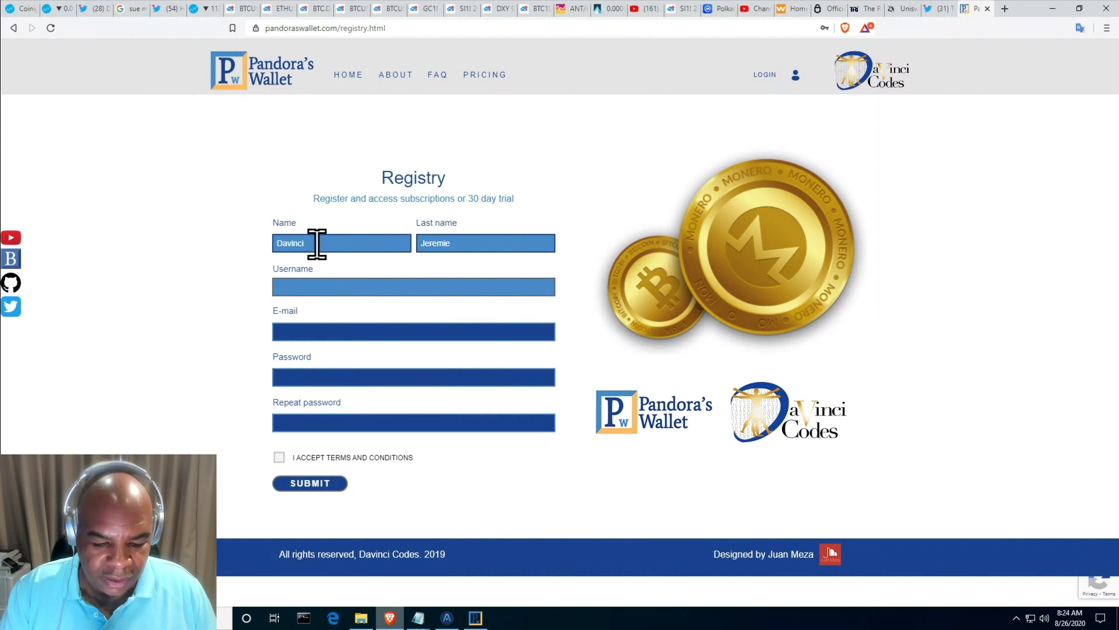
type("D")
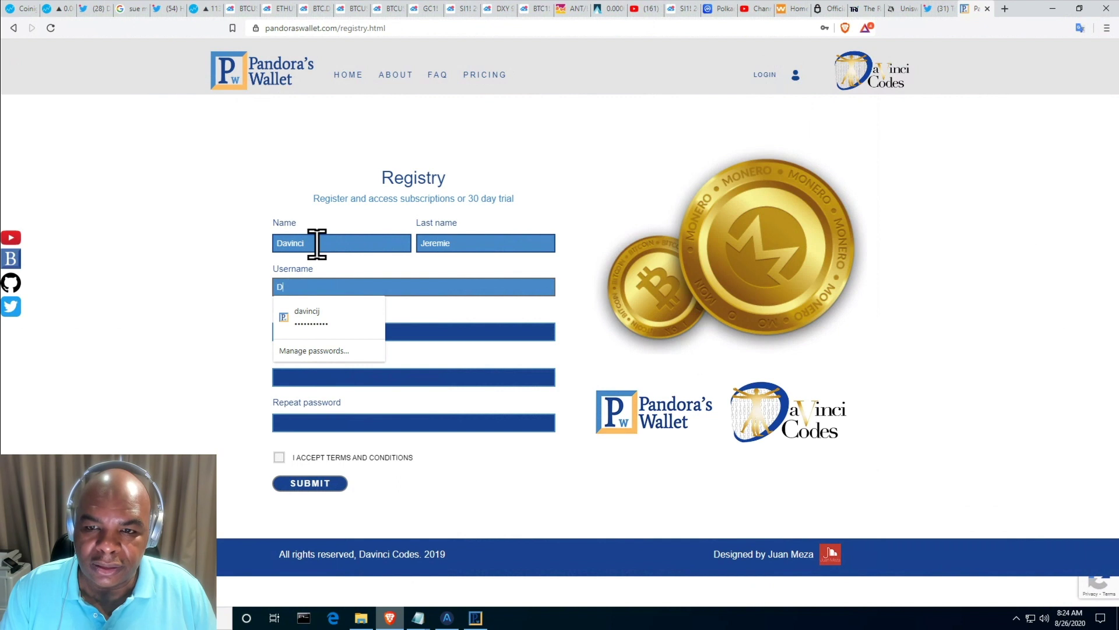
type("J1")
key("Tab")
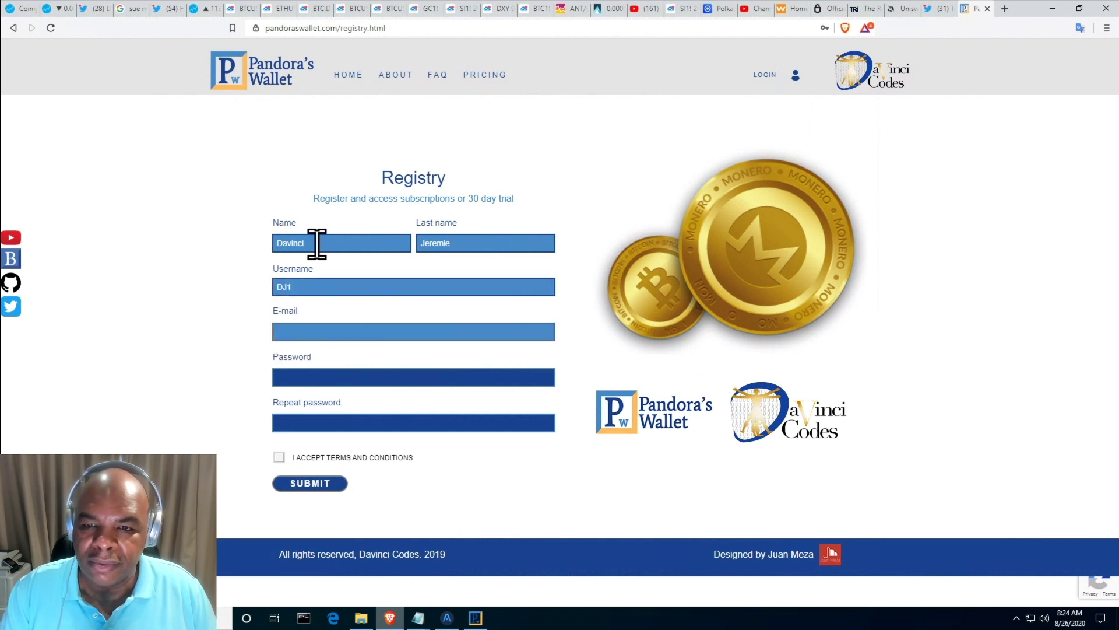
type("ds")
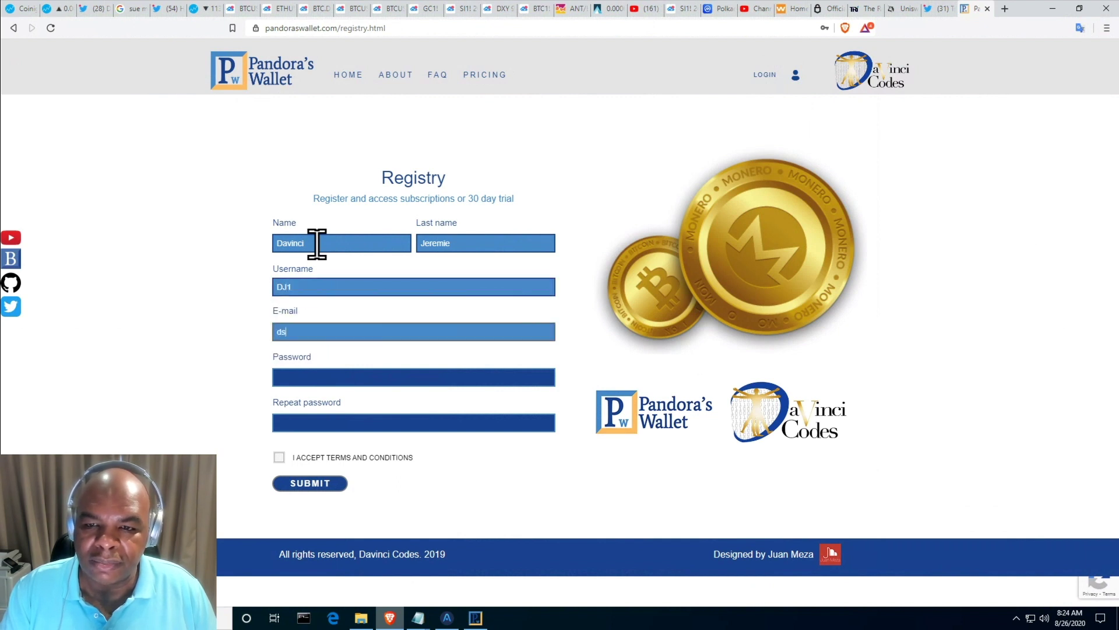
key("BackSpace")
key("BackSpace")
type("suppor")
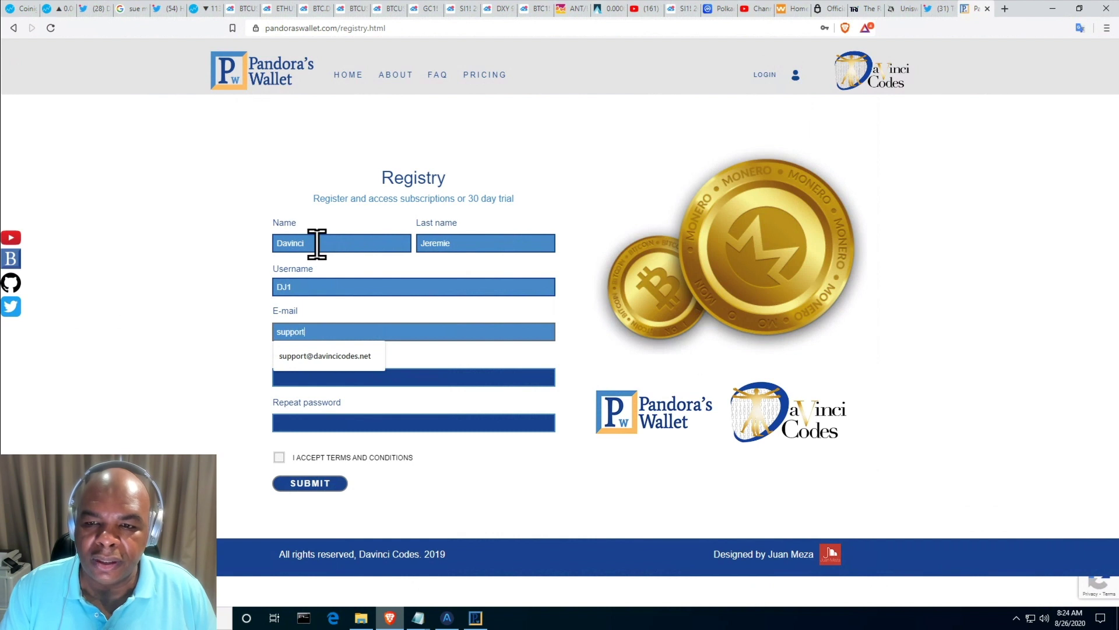
type("t")
key("Down")
key("Return")
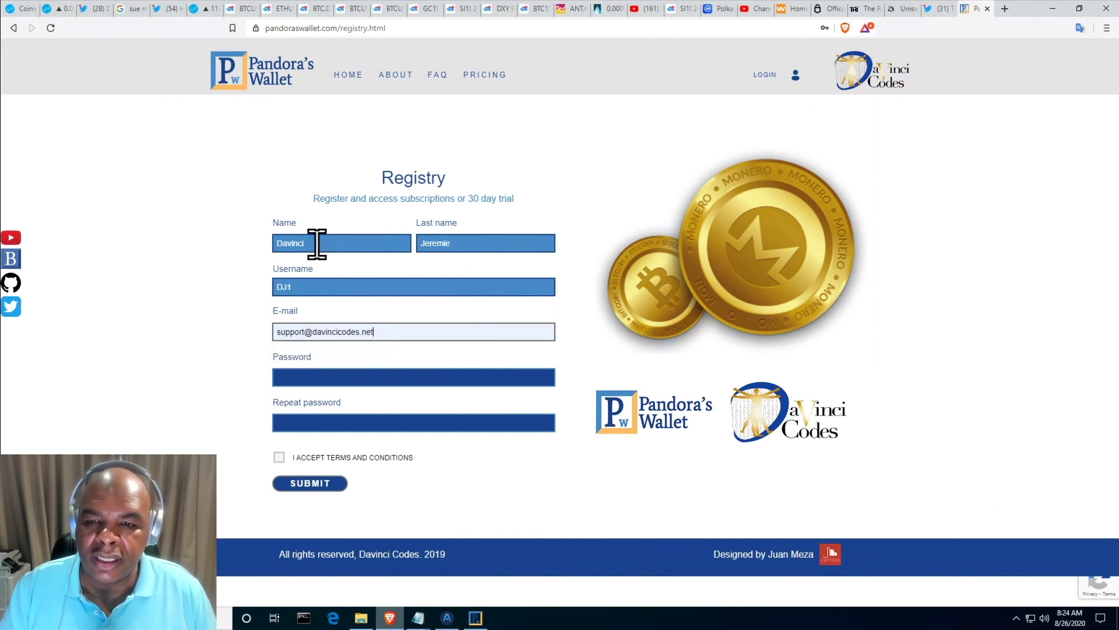
key("Tab")
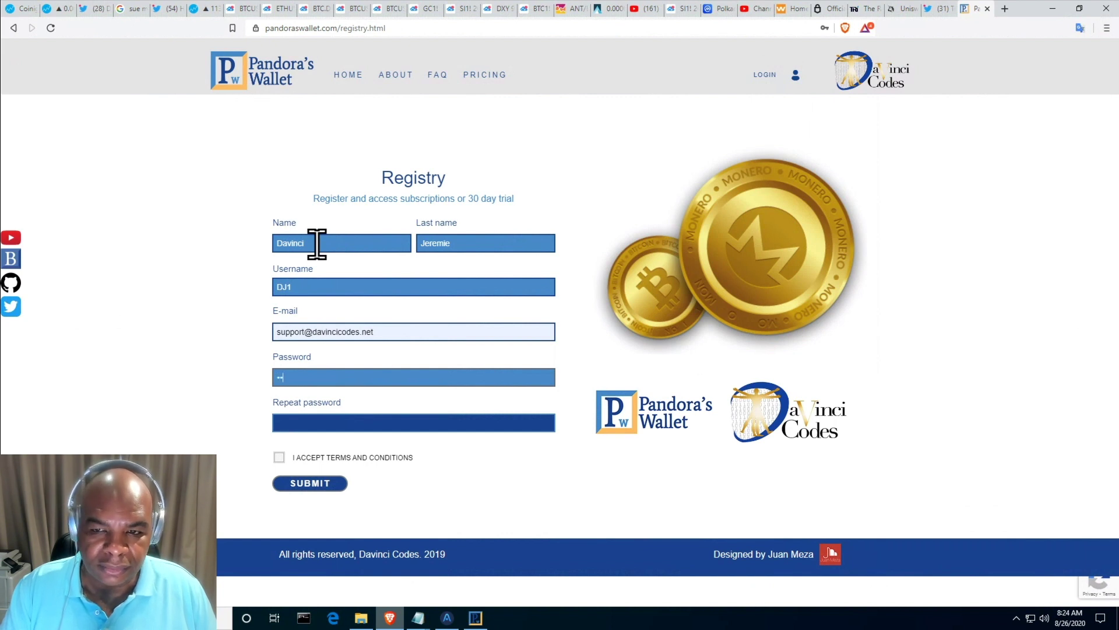
- Enter and repeat the password, accept the terms and submit the registration
key("BackSpace")
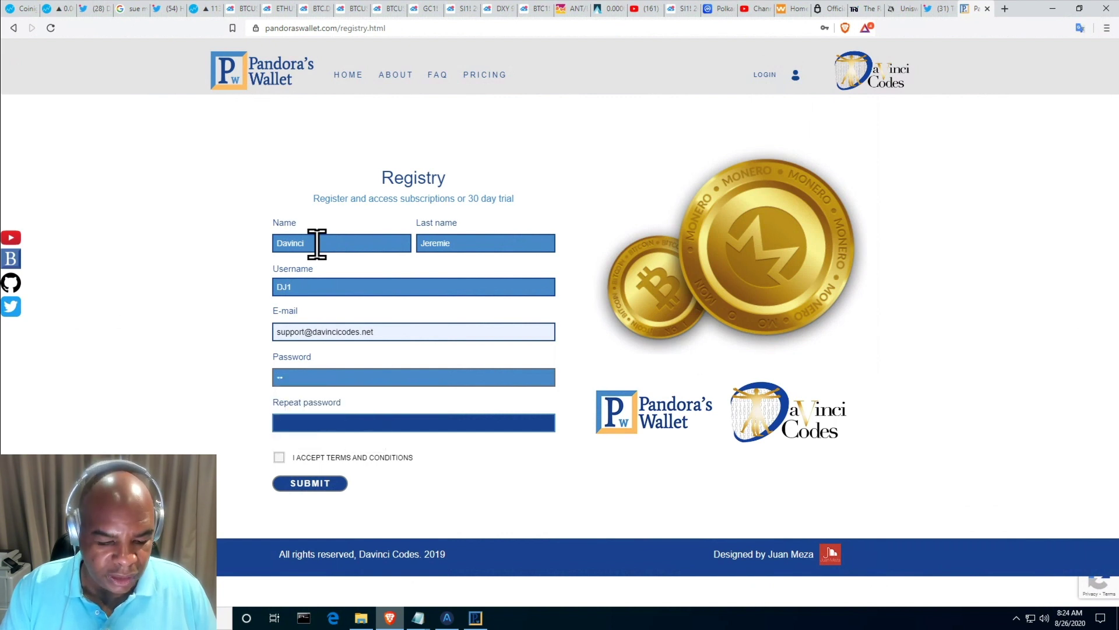
key("BackSpace")
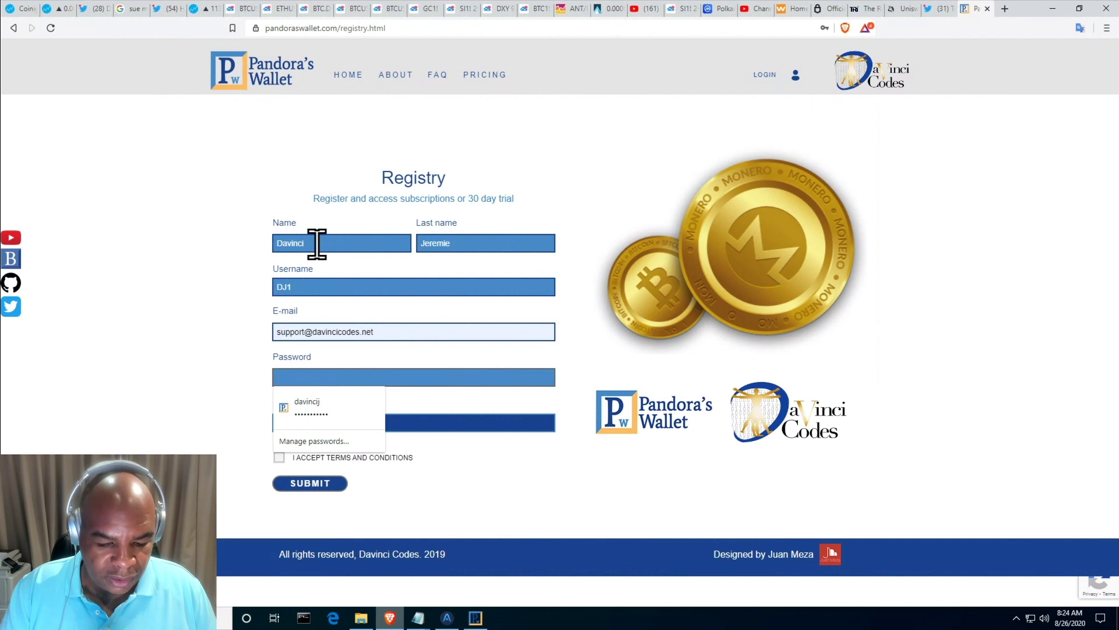
type("*")
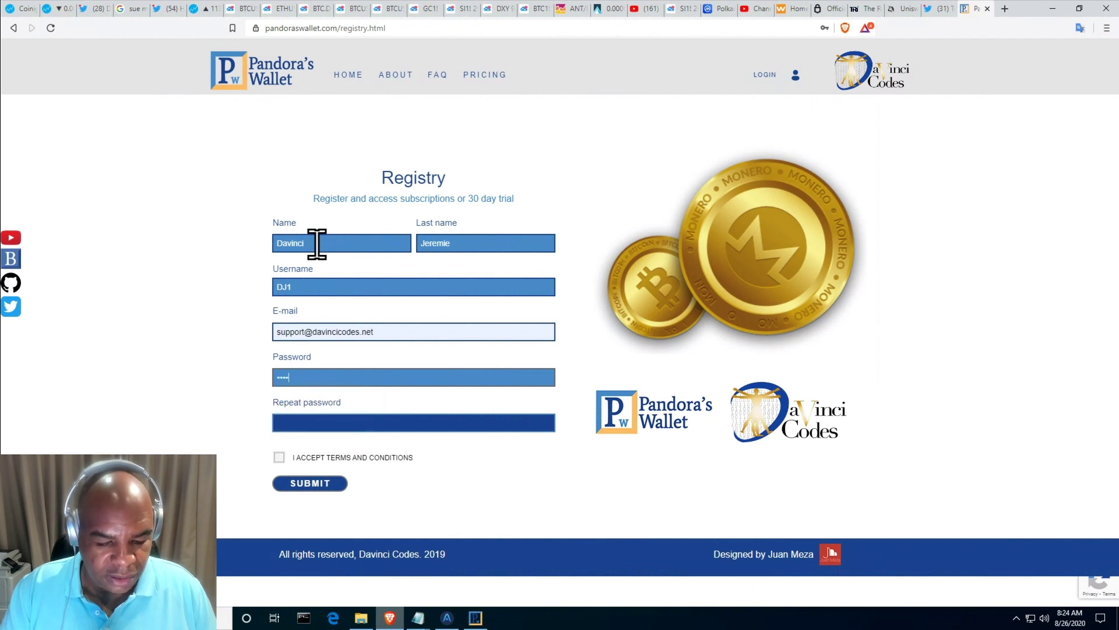
type("*******")
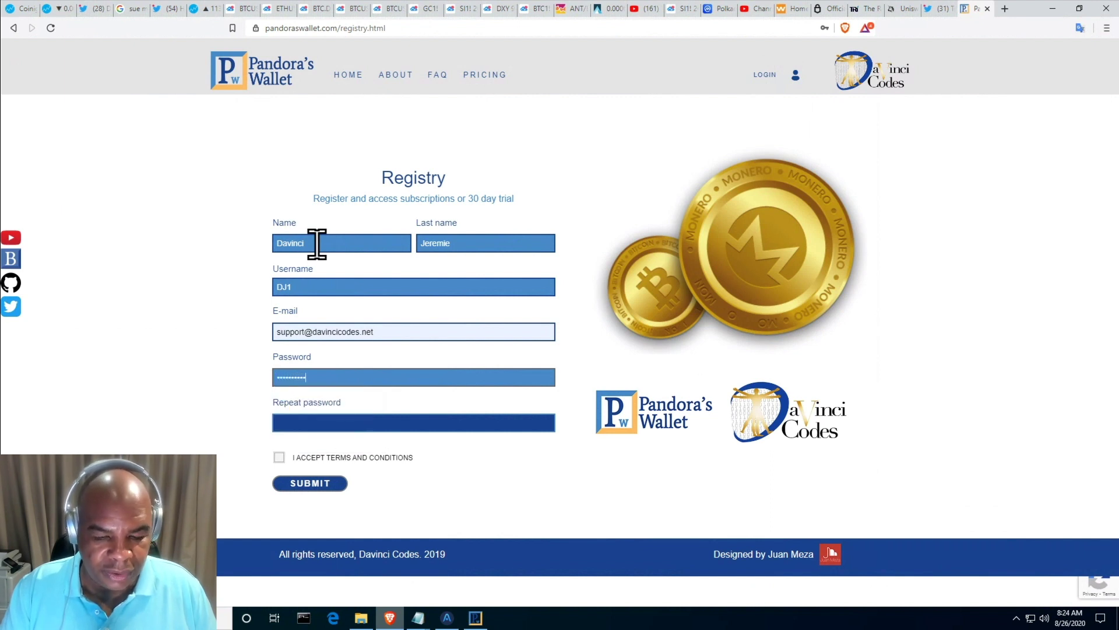
key("Tab")
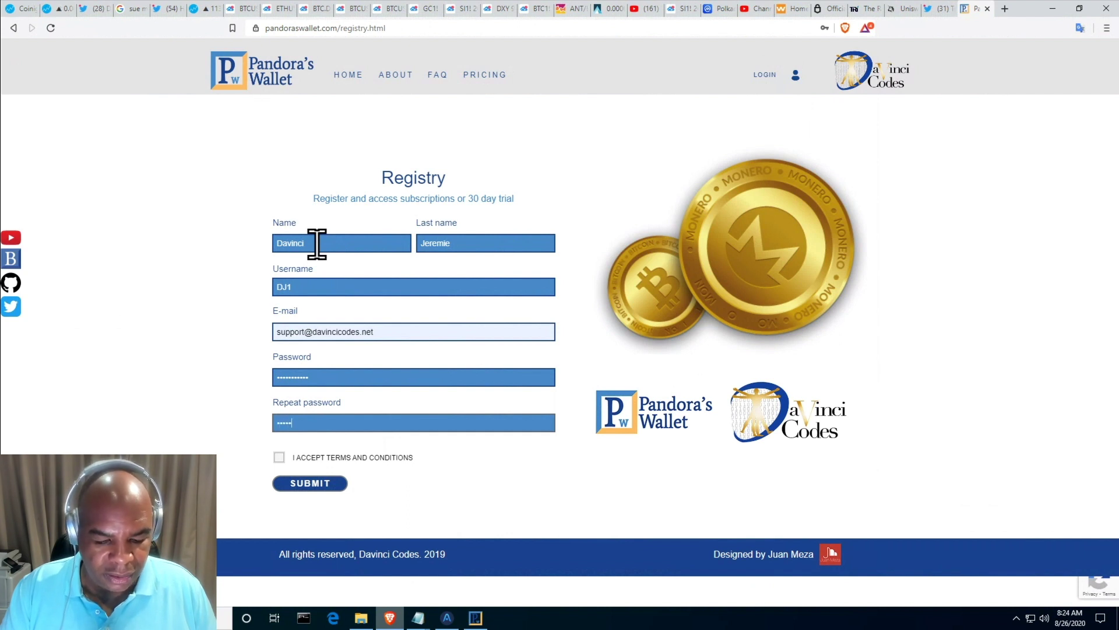
type("************")
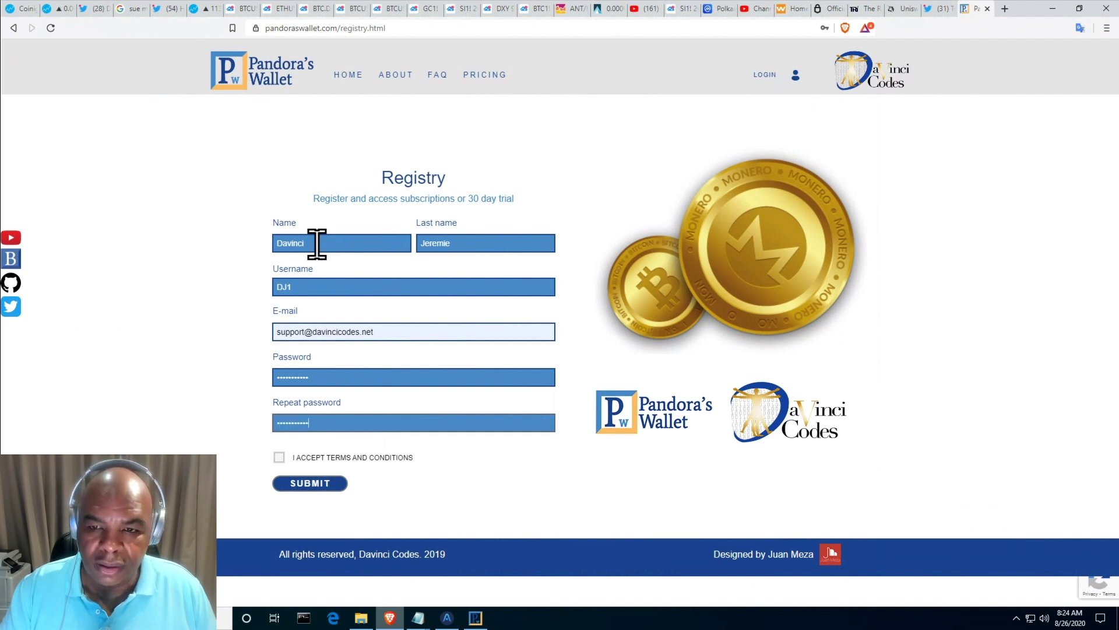
left_click(282, 461)
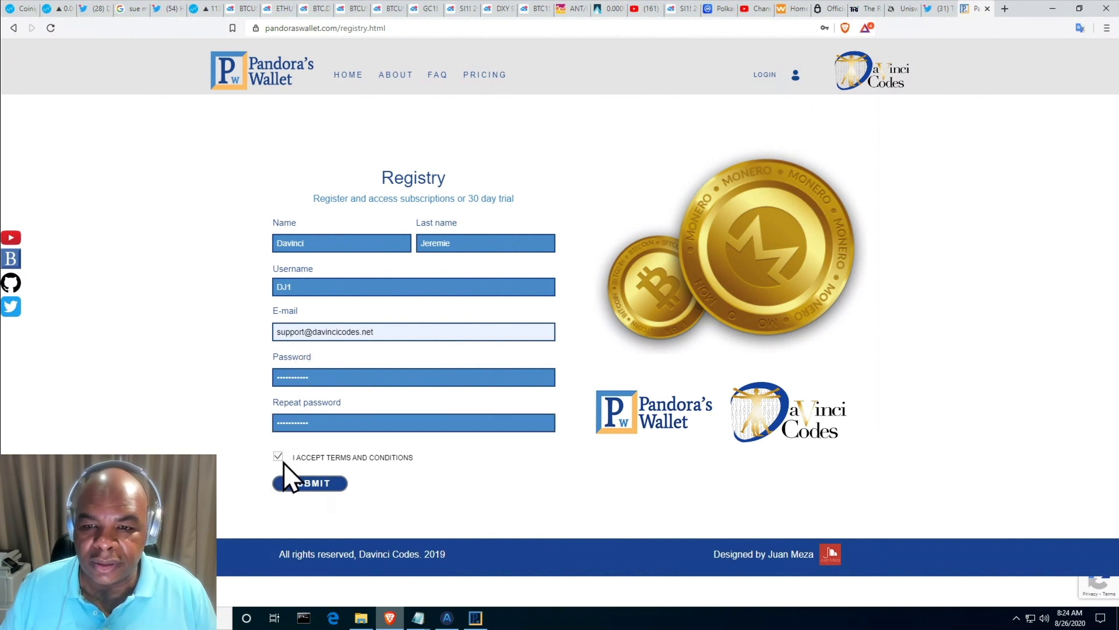
left_click(318, 483)
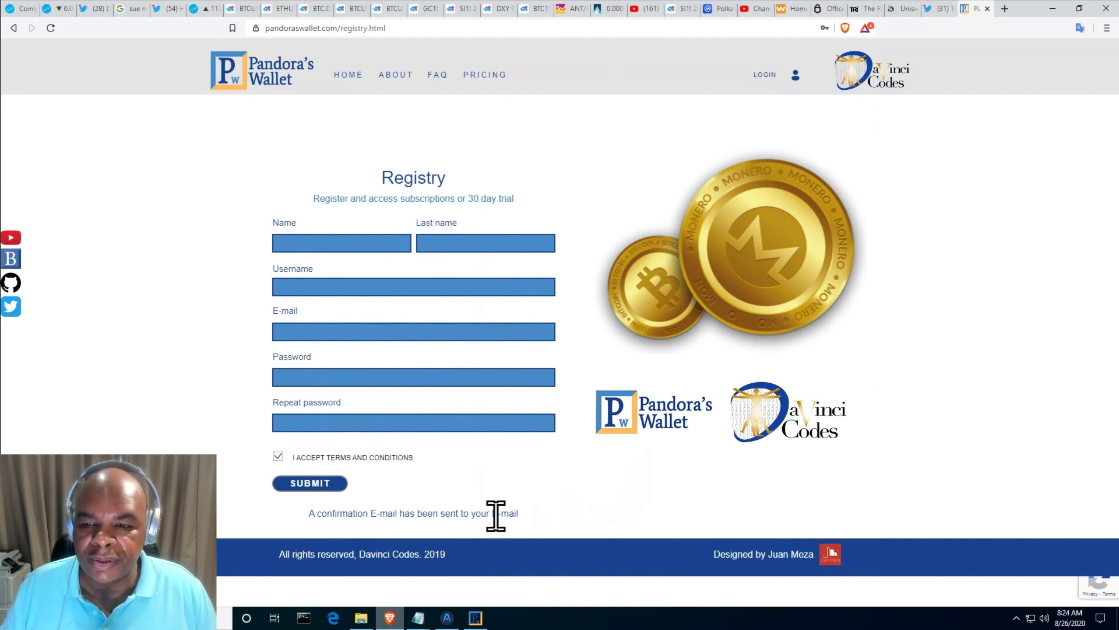
- Highlight the 'A confirmation E-mail has been sent' message, then deselect it
left_click_drag(537, 513, 305, 518)
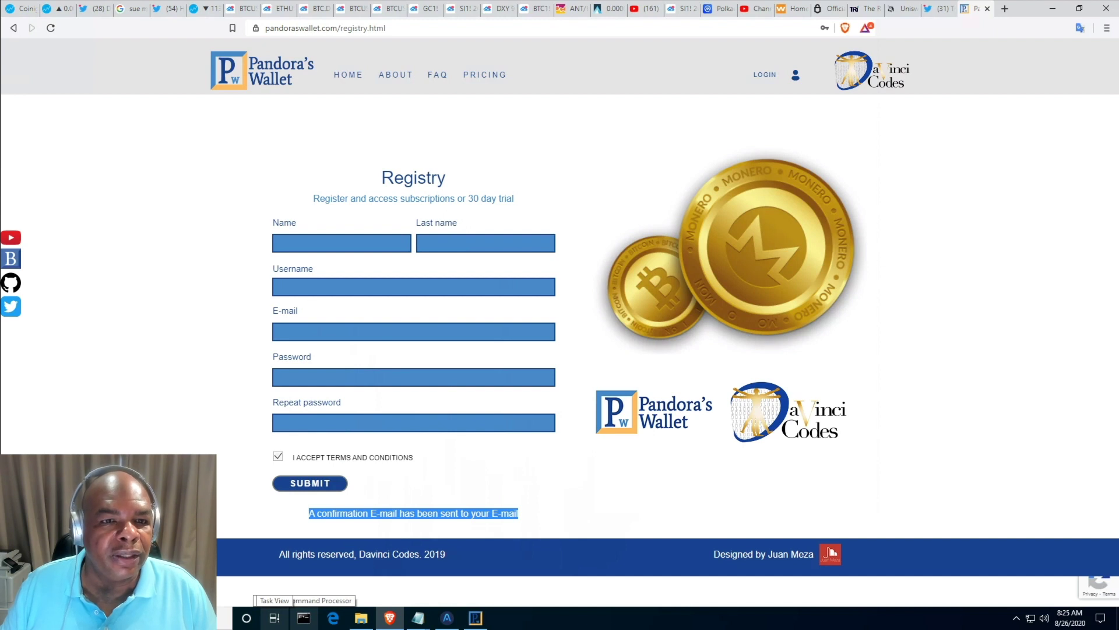
left_click(437, 548)
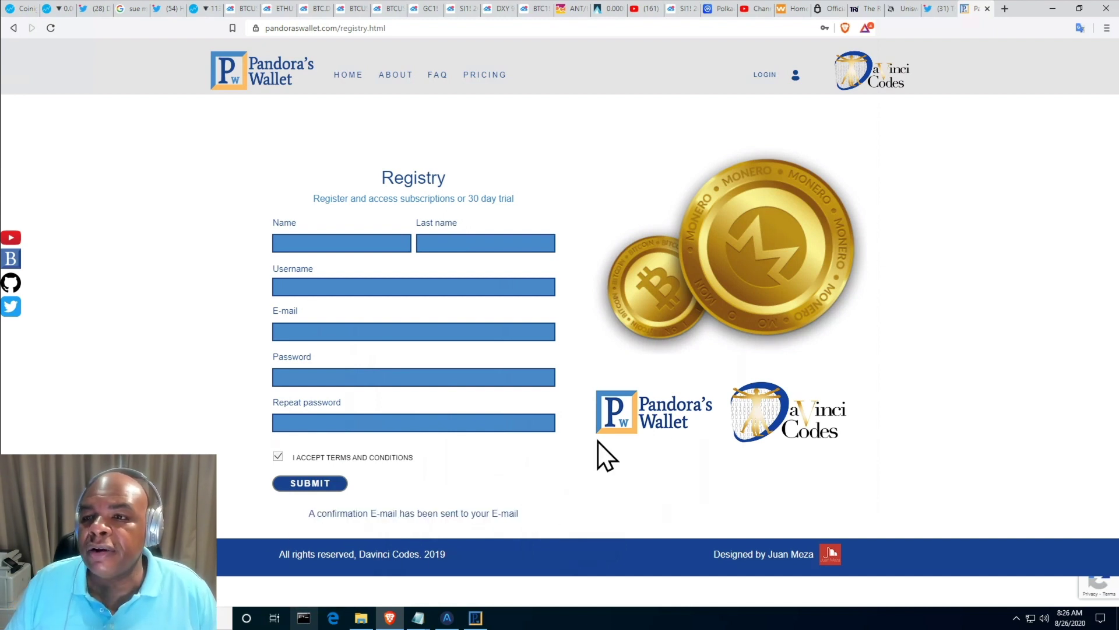
- On the Login page, enter the new account's user name and the suggested e-mail
left_click(762, 77)
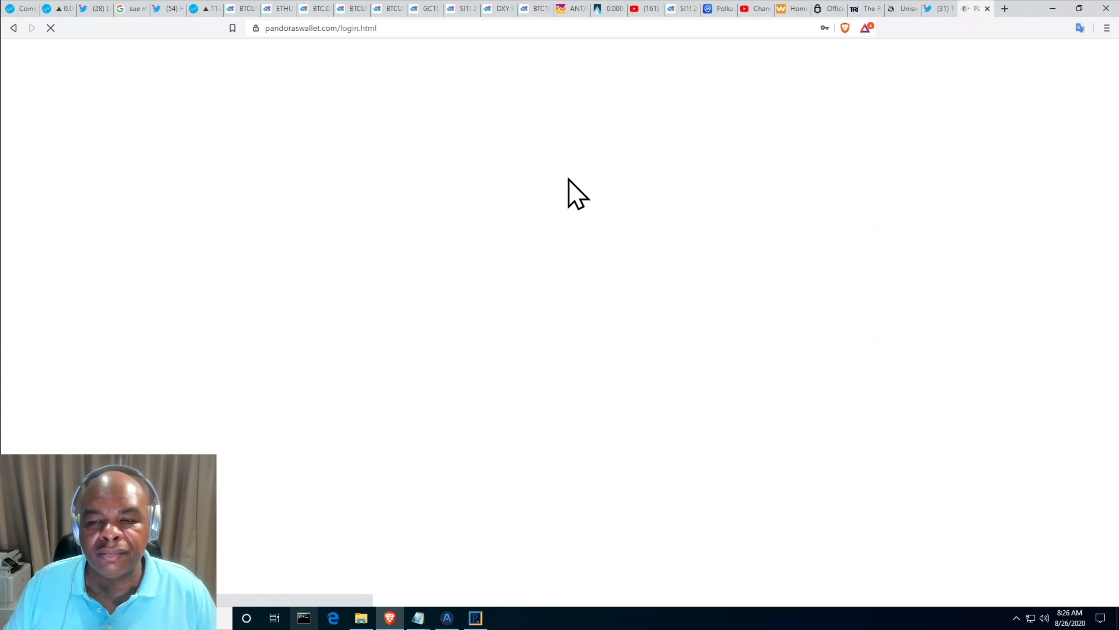
left_click(357, 199)
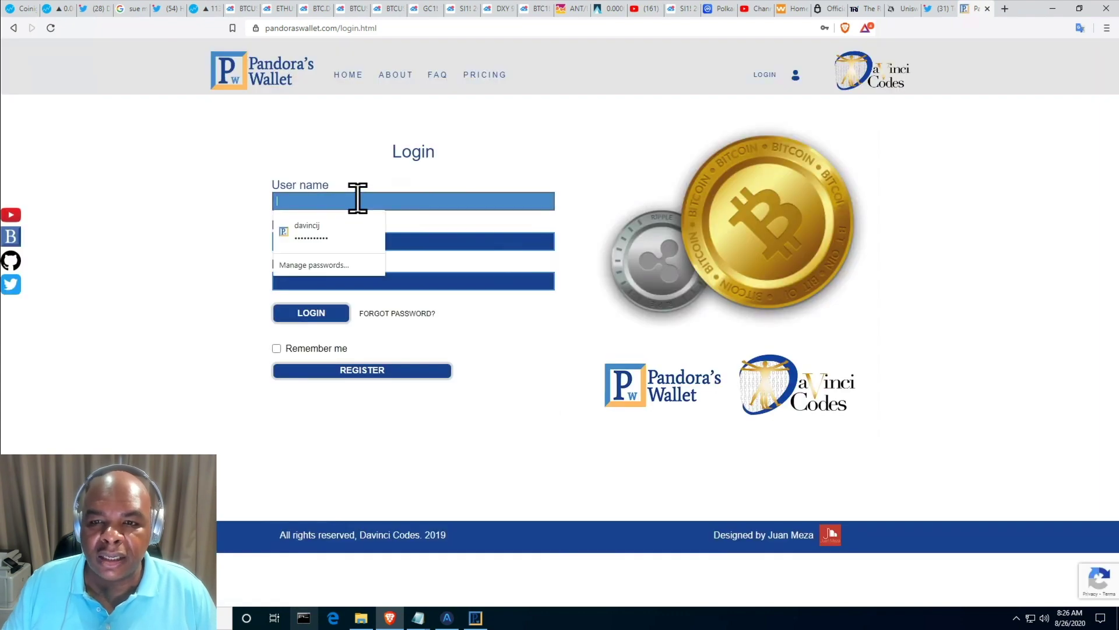
type("DJ1")
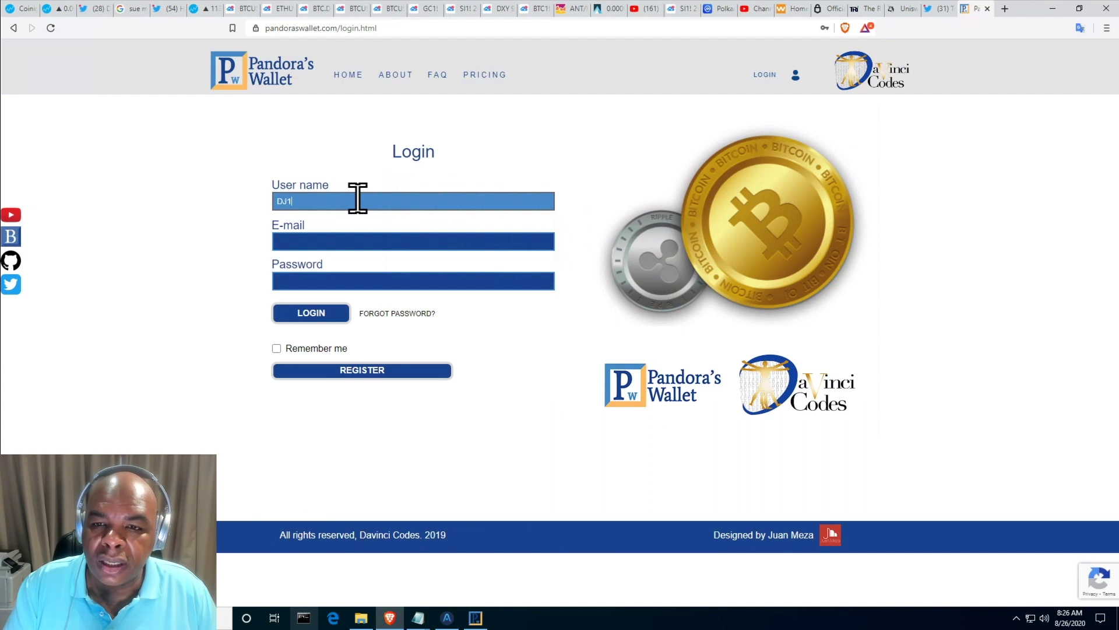
key("Tab")
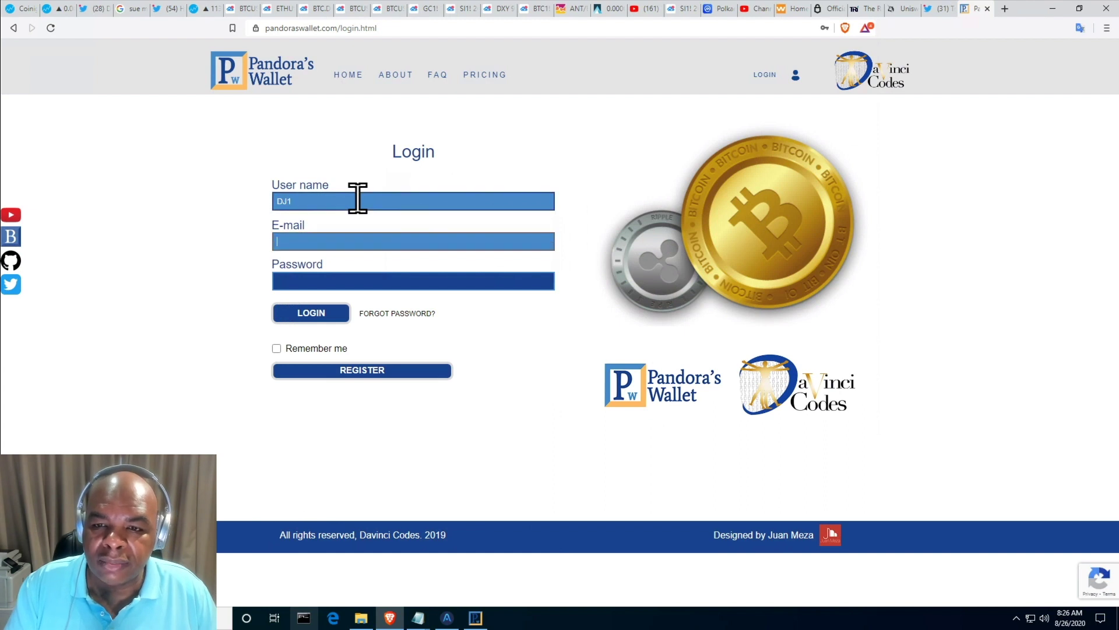
type("su")
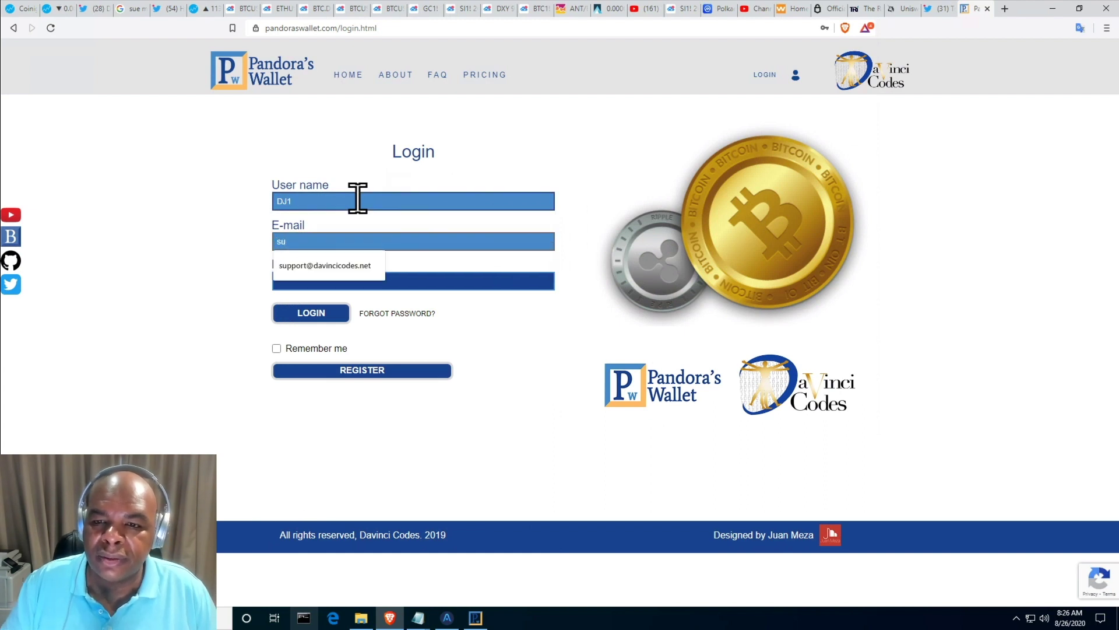
key("Down")
key("Return")
key("Tab")
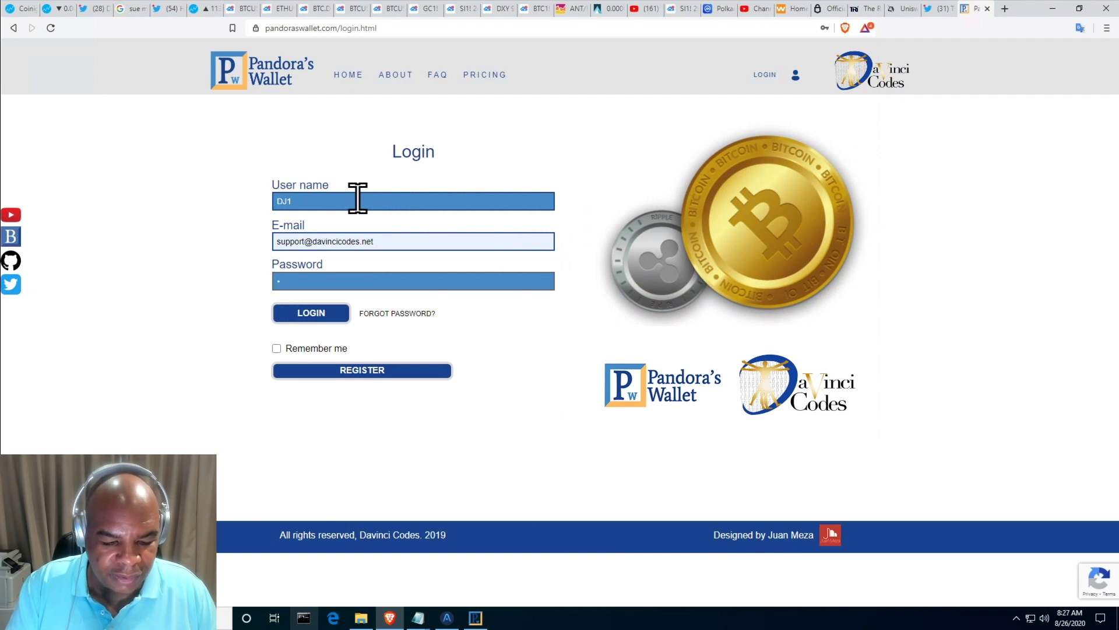
- Clear and retype the password, then log in to the account
key("BackSpace")
type("p")
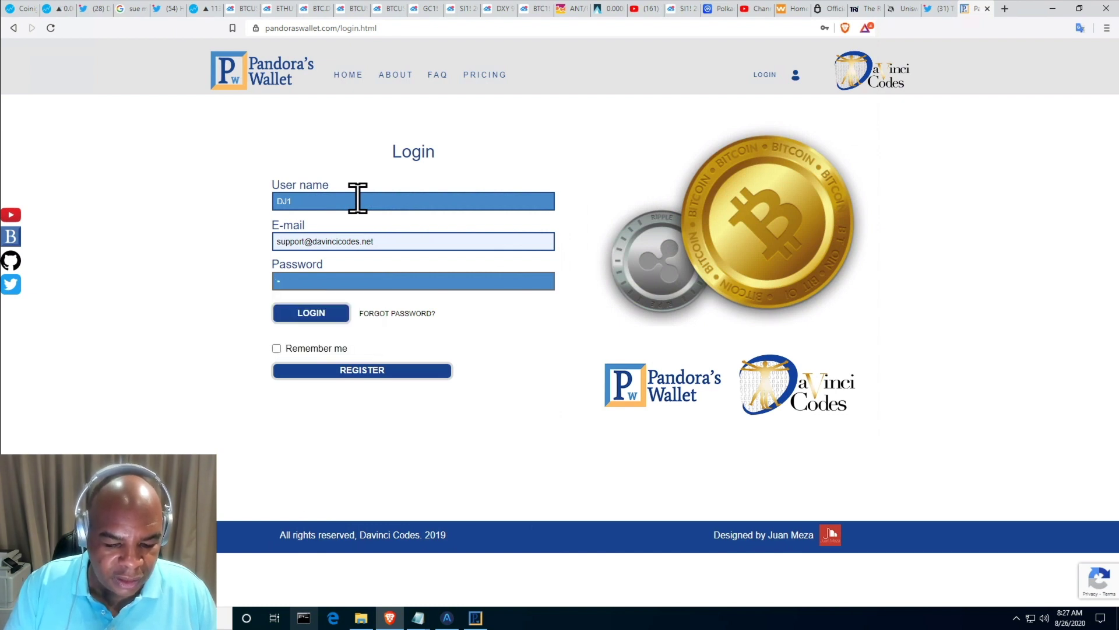
key("BackSpace")
key("BackSpace")
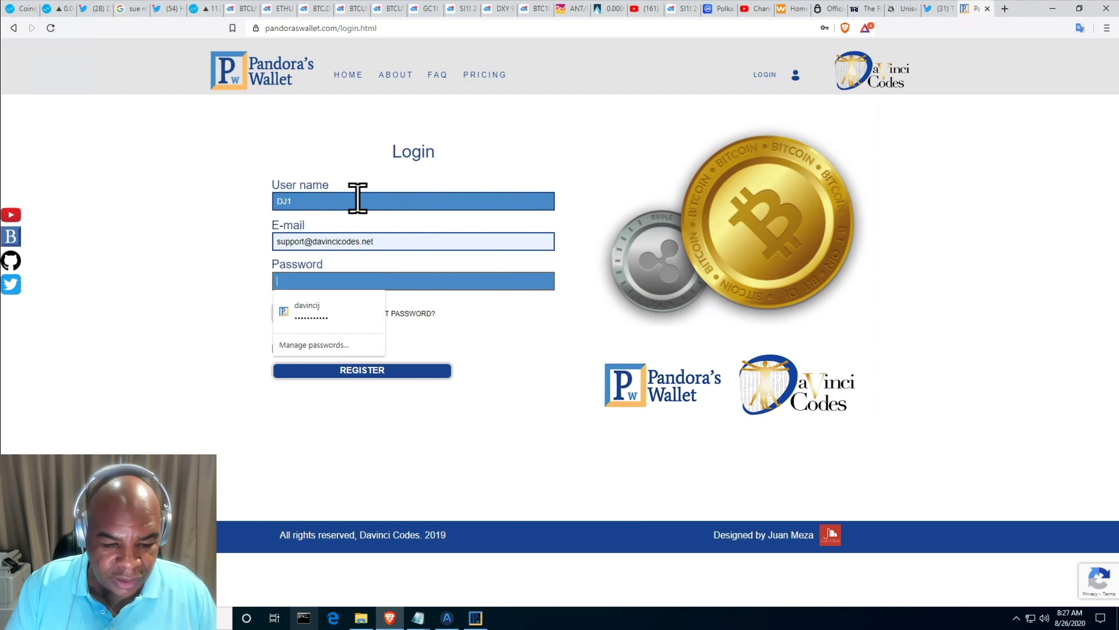
type("p")
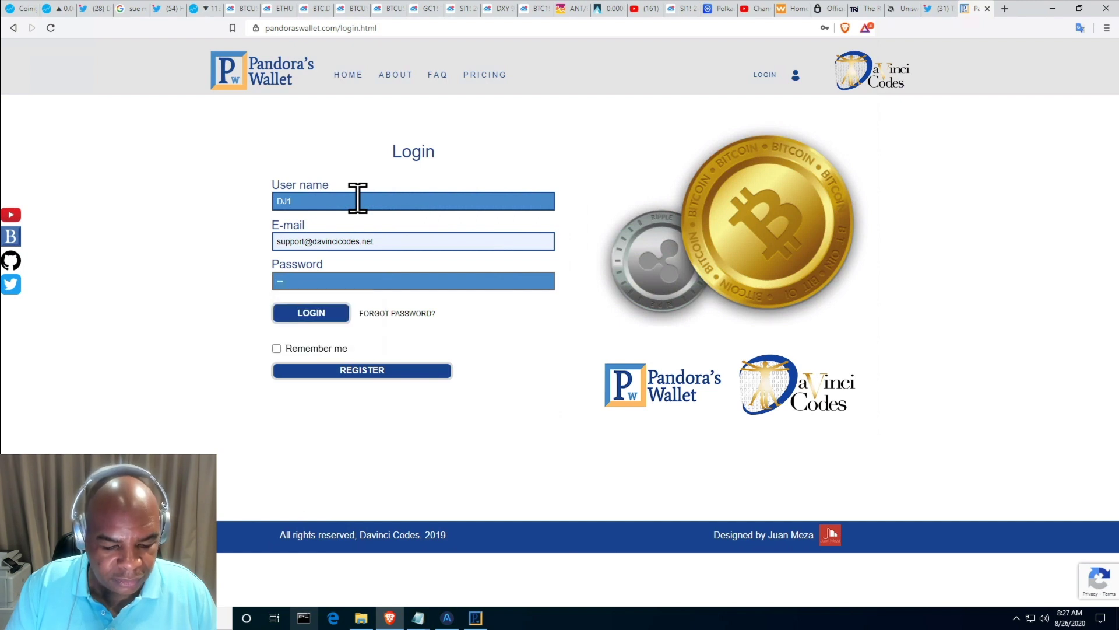
type("assword")
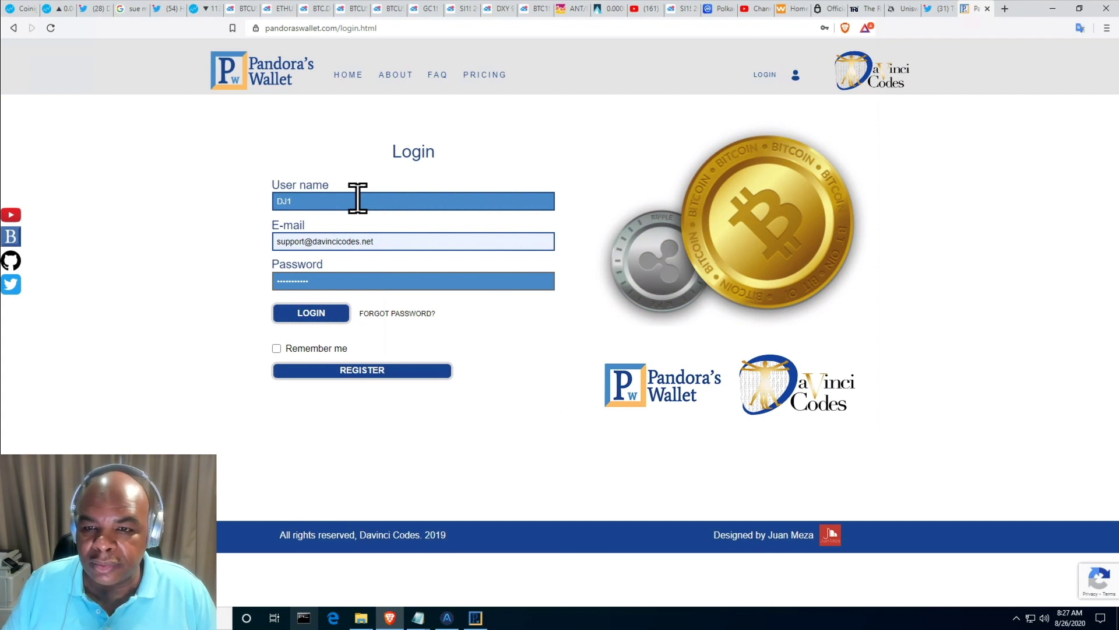
left_click(310, 315)
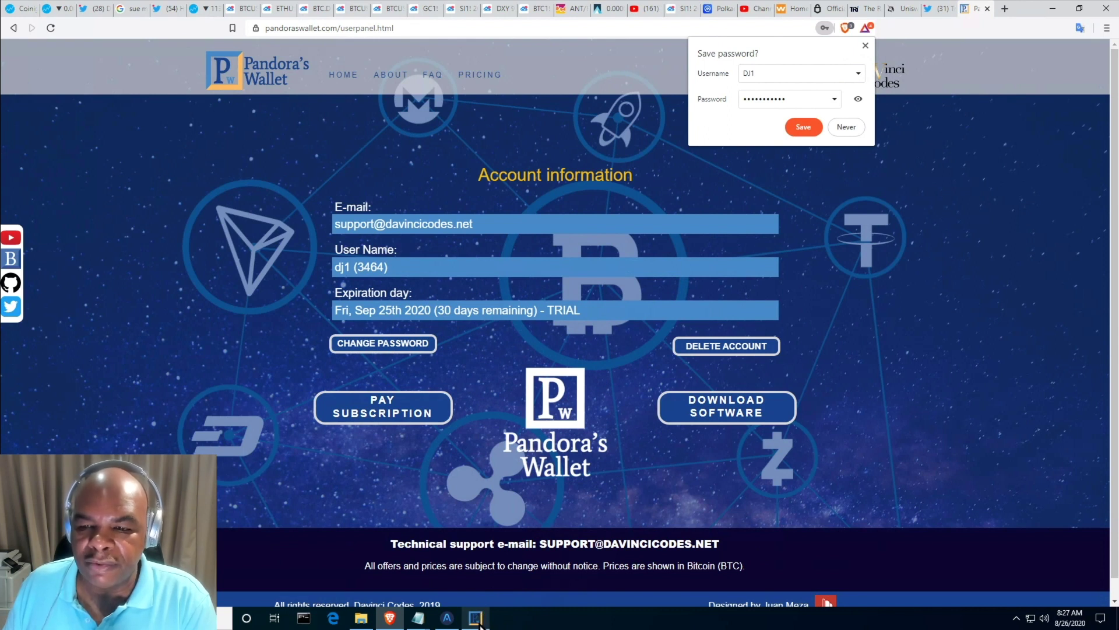
- Switch from the browser to the Pandora's Wallet desktop app on the taskbar
left_click(479, 619)
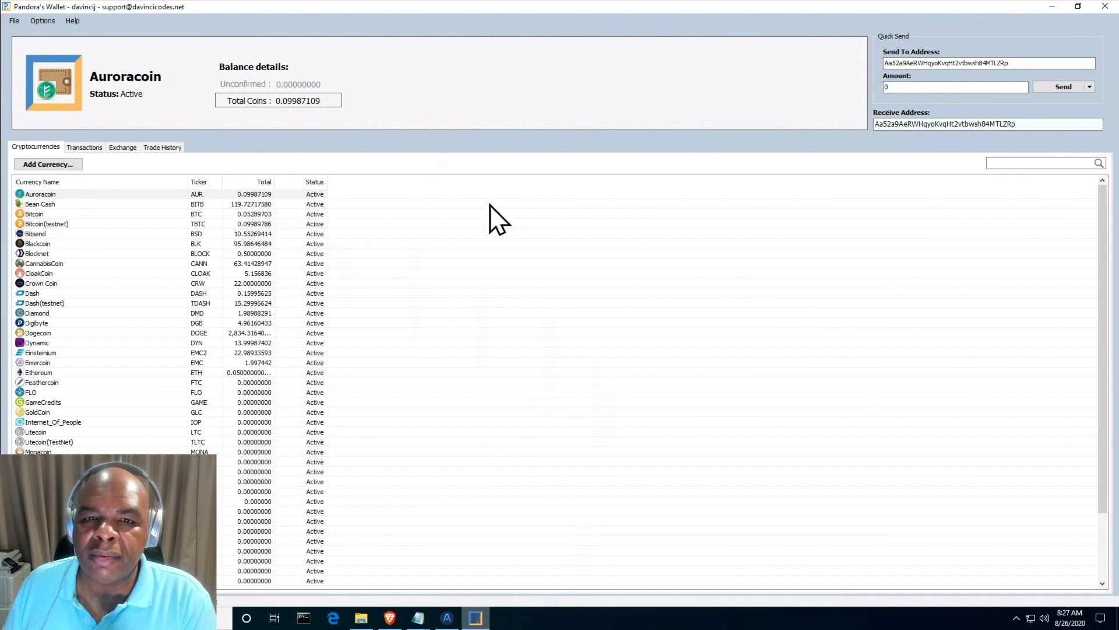
- Use File > Connect... to sign in to the server with the new account's username and password
left_click(14, 21)
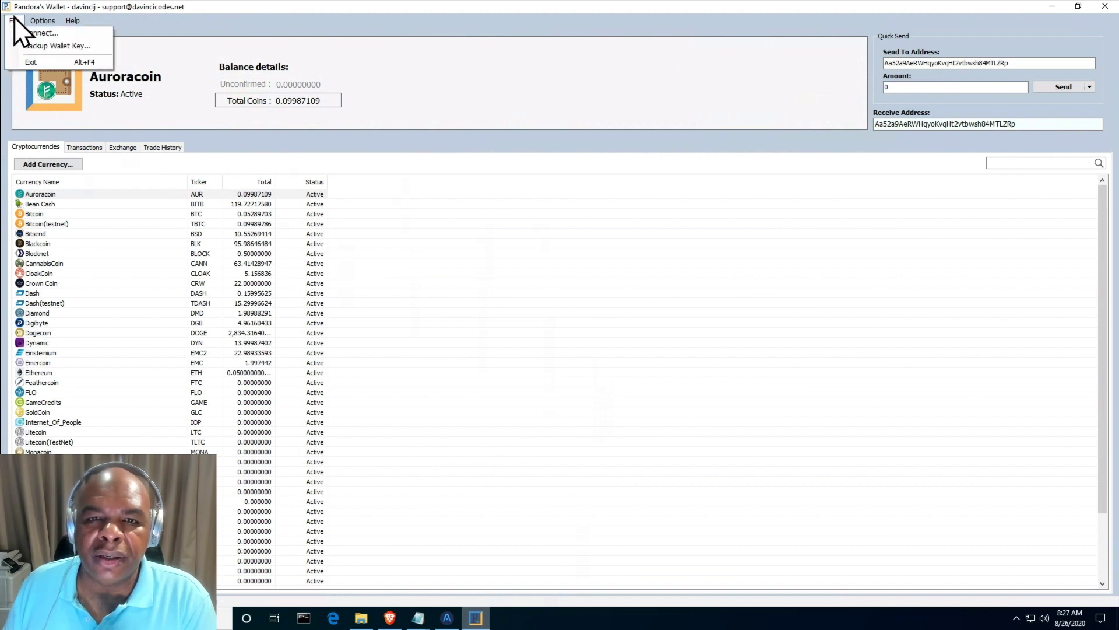
left_click(26, 46)
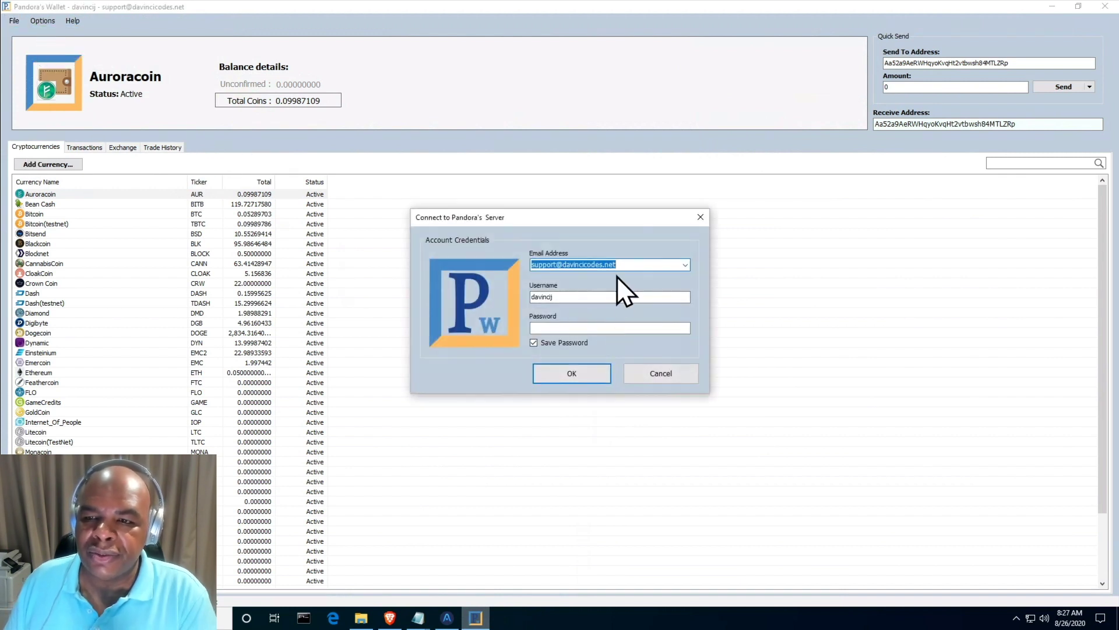
key("Tab")
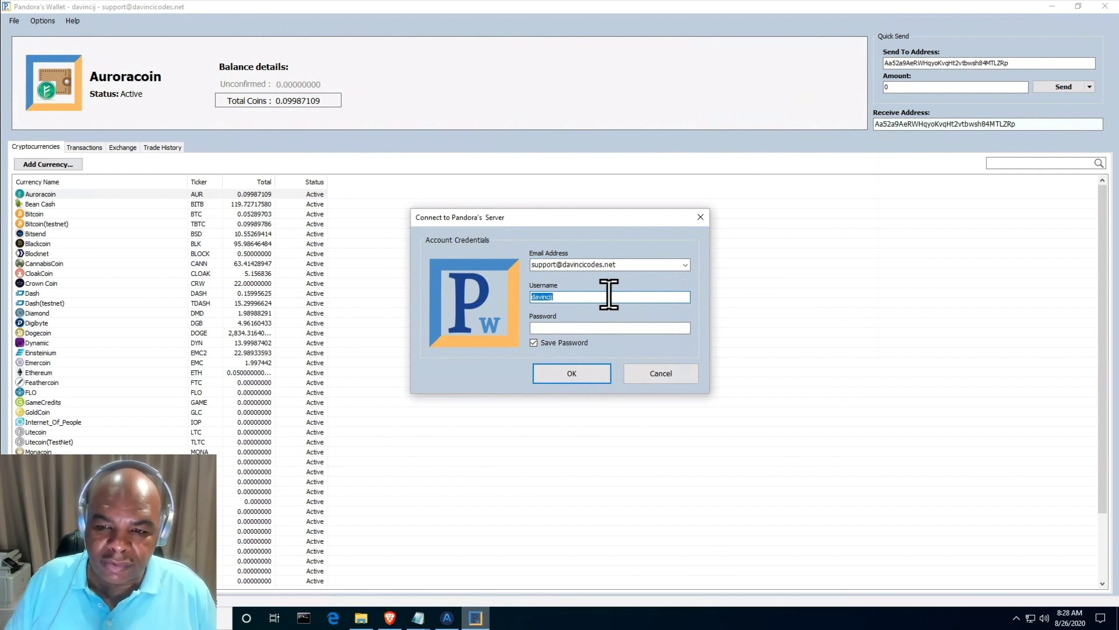
left_click(399, 615)
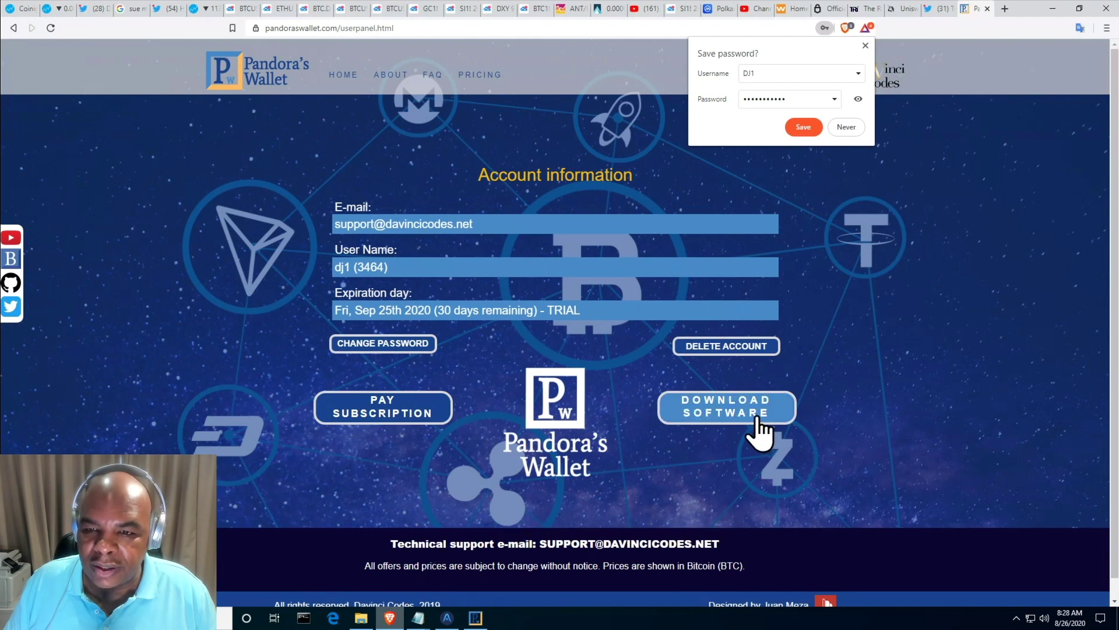
left_click(475, 617)
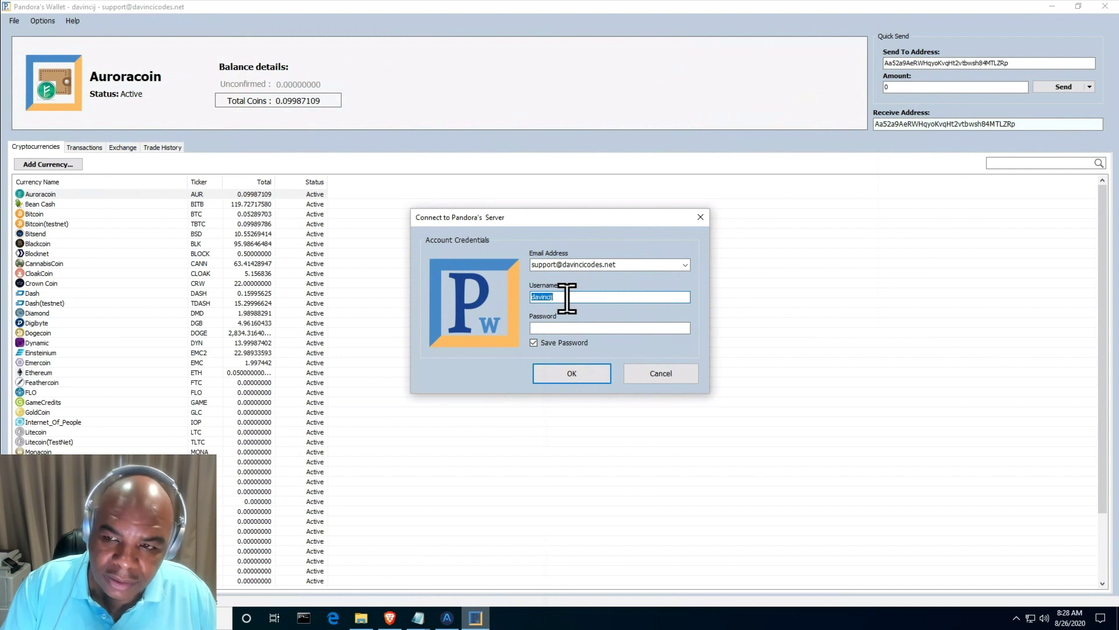
type("dj1")
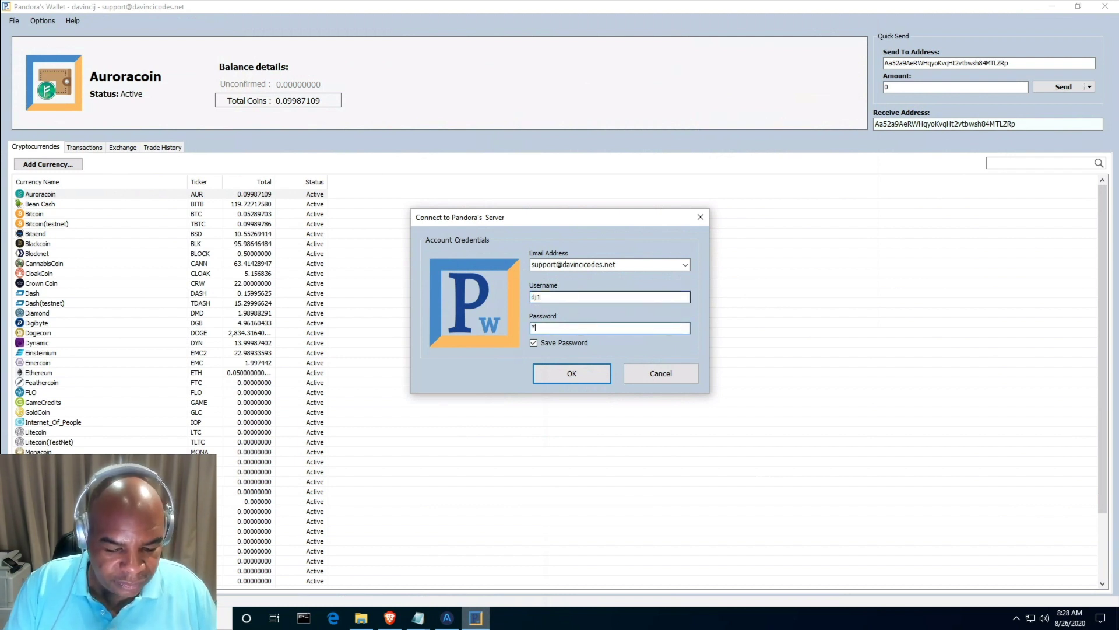
type("****")
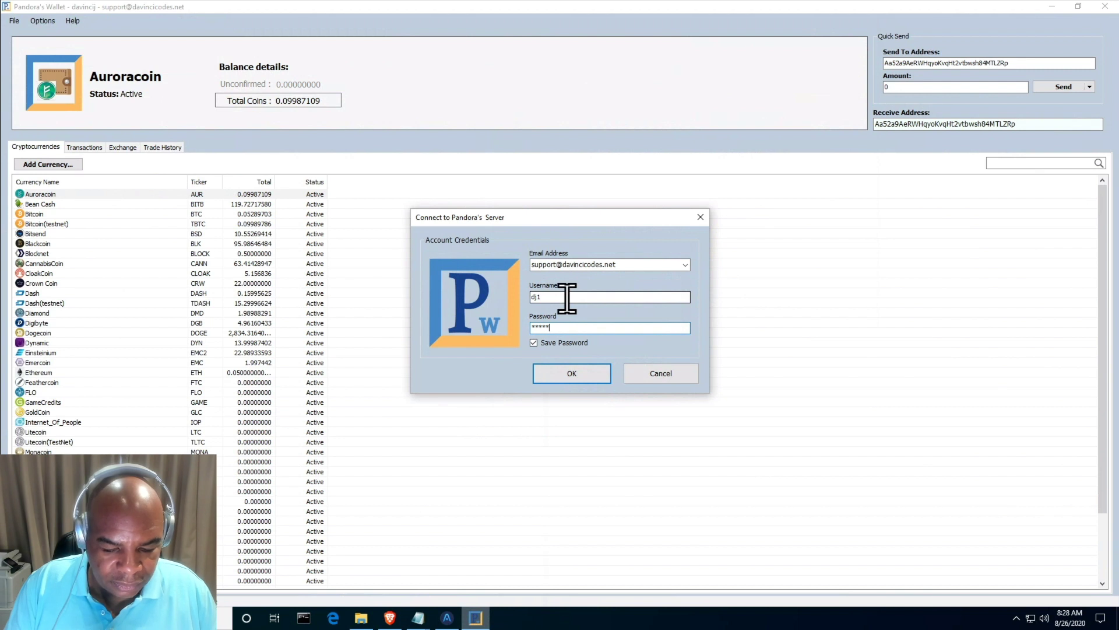
type("****")
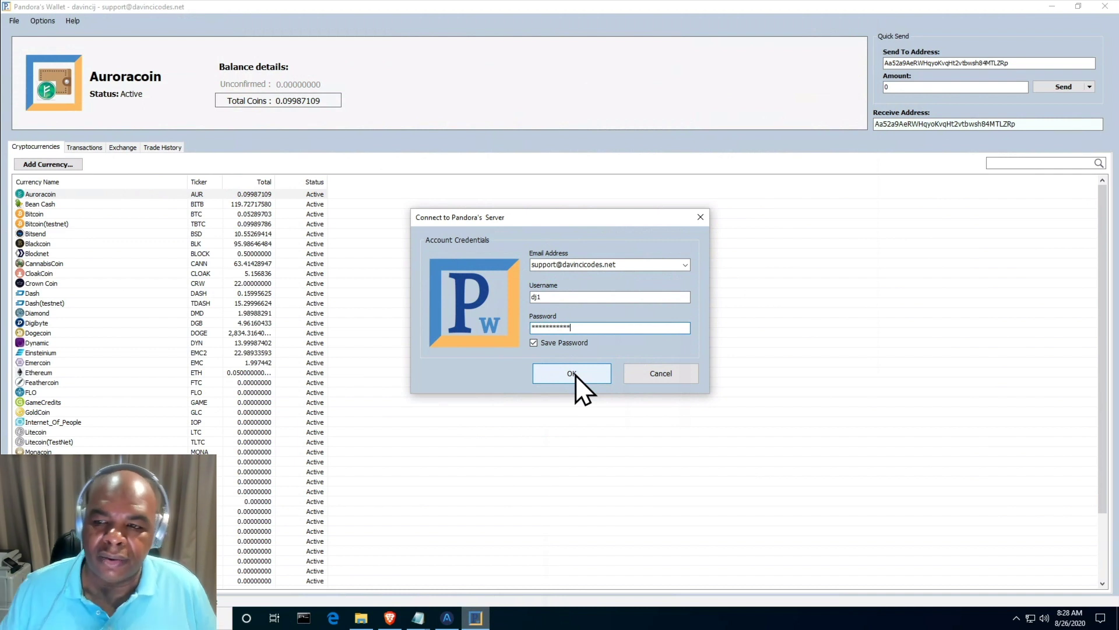
left_click(575, 375)
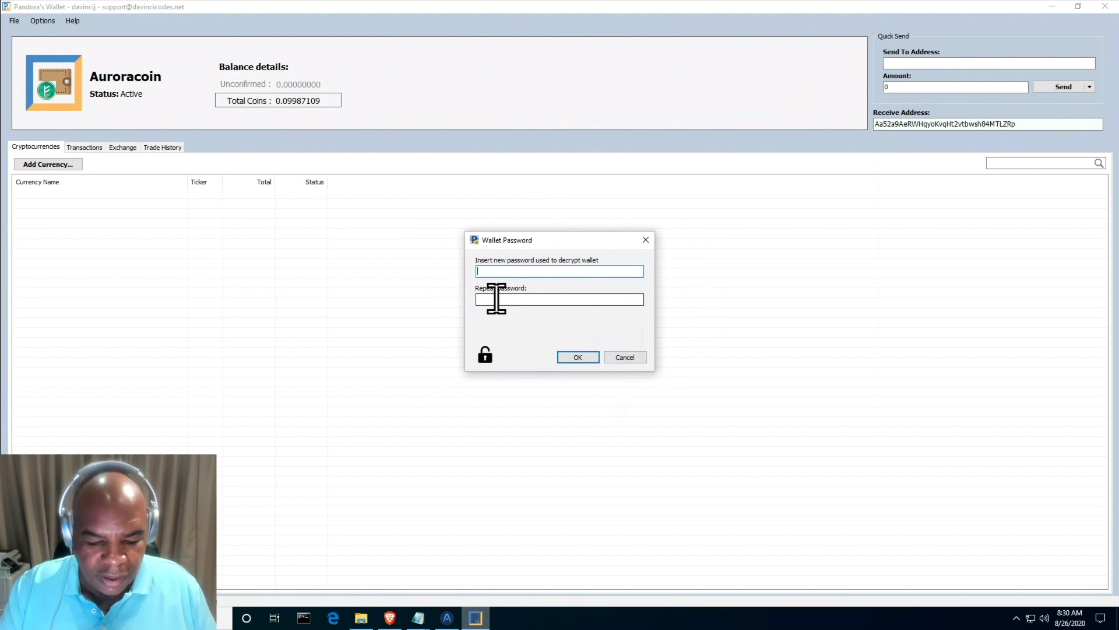
- Enter the new wallet decryption password in both fields and confirm it
type("****")
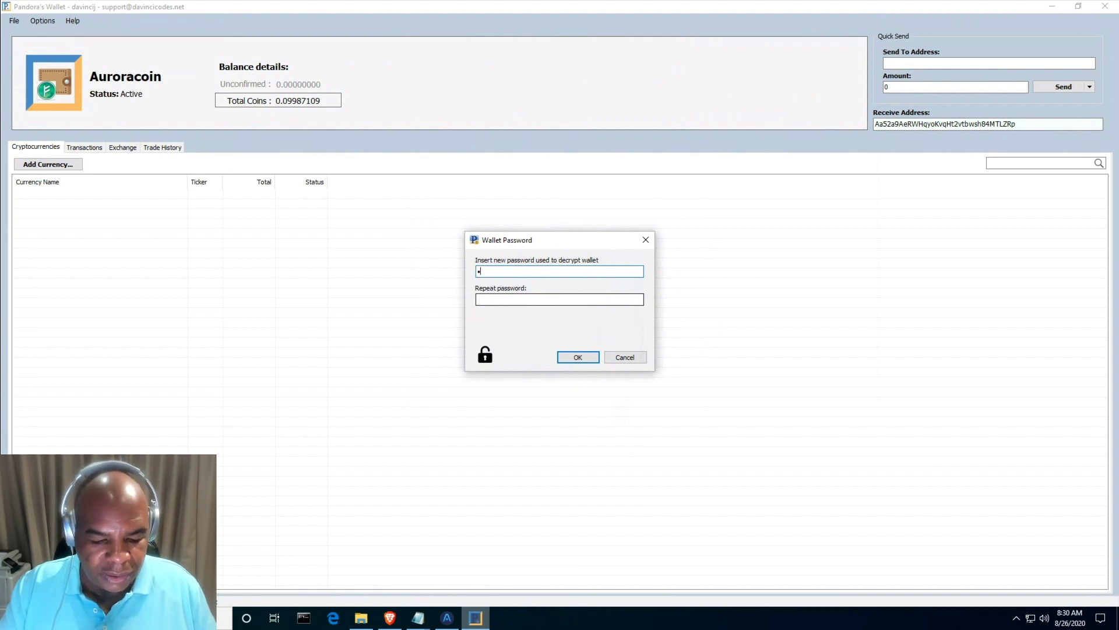
type("*")
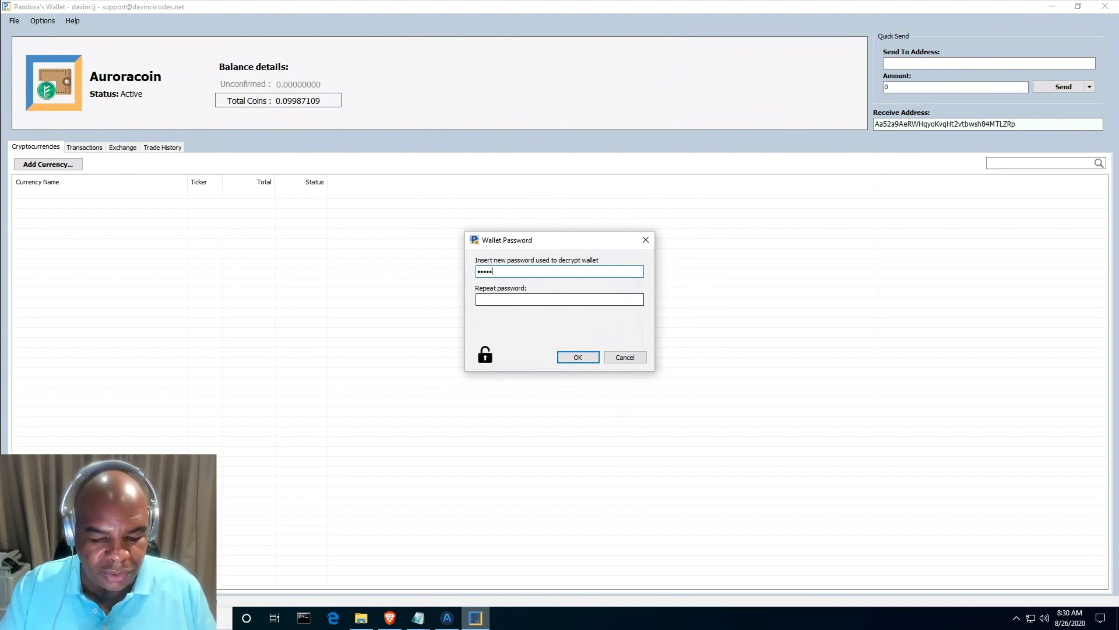
type("*****")
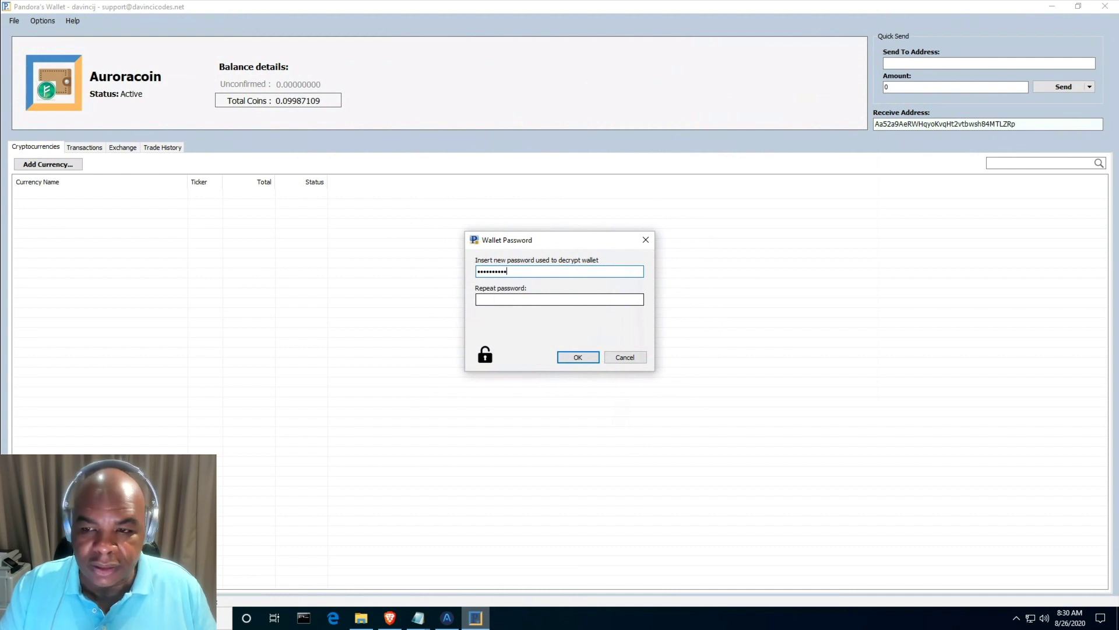
type("*")
left_click(496, 298)
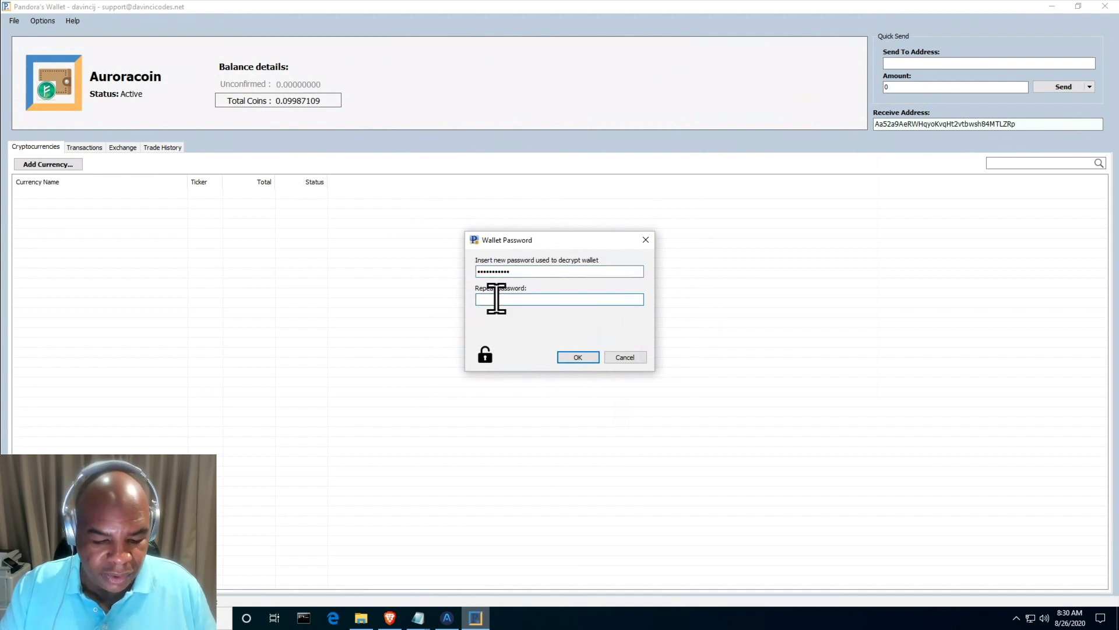
type("***")
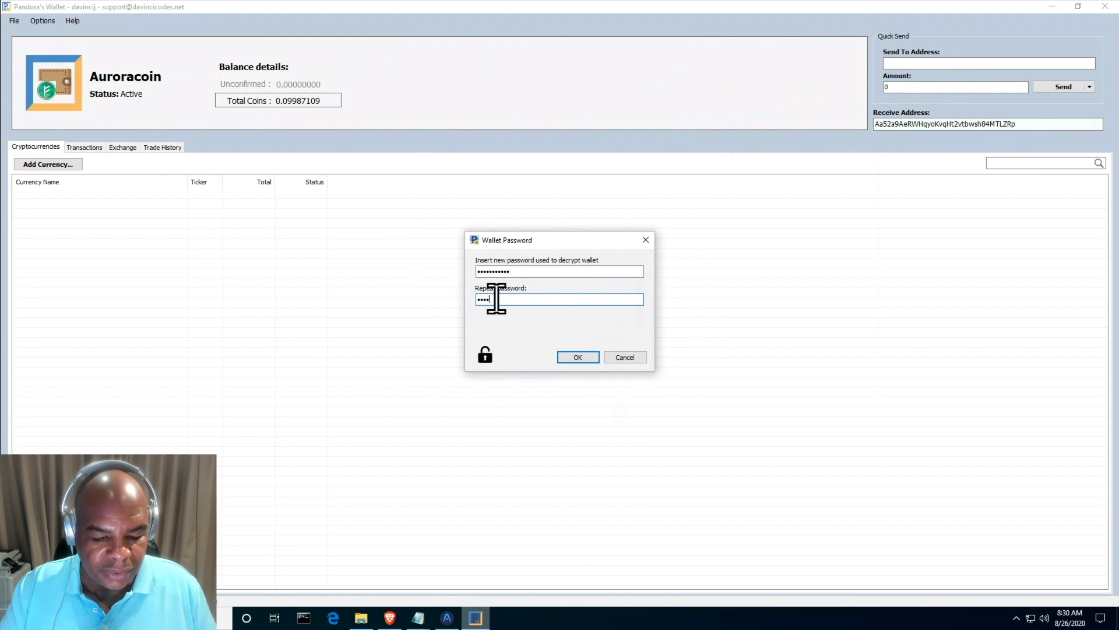
type("********")
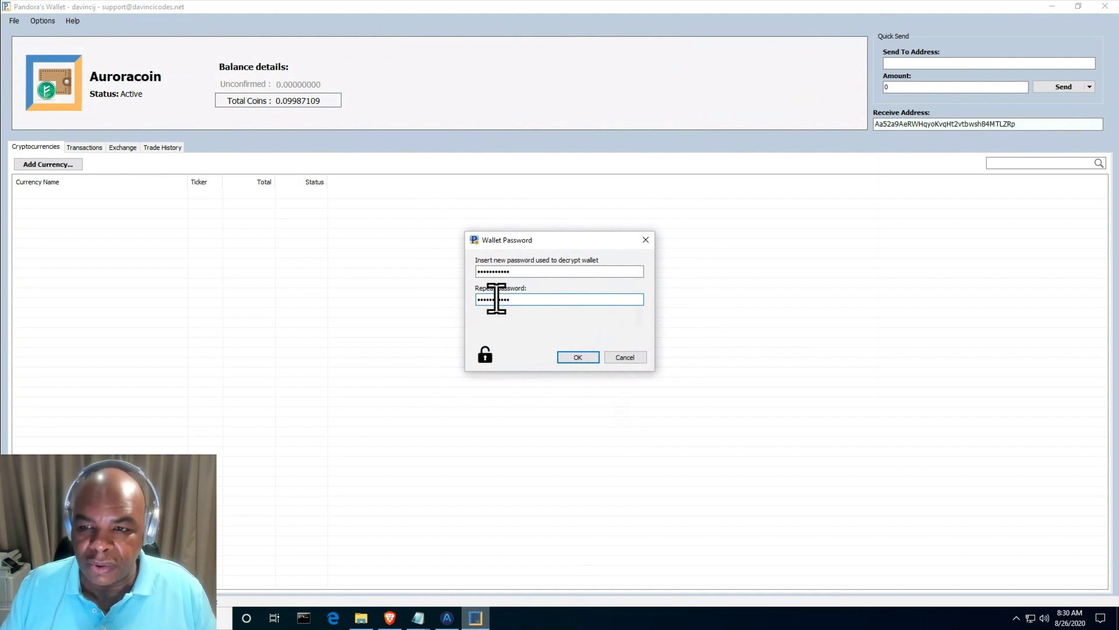
left_click(577, 357)
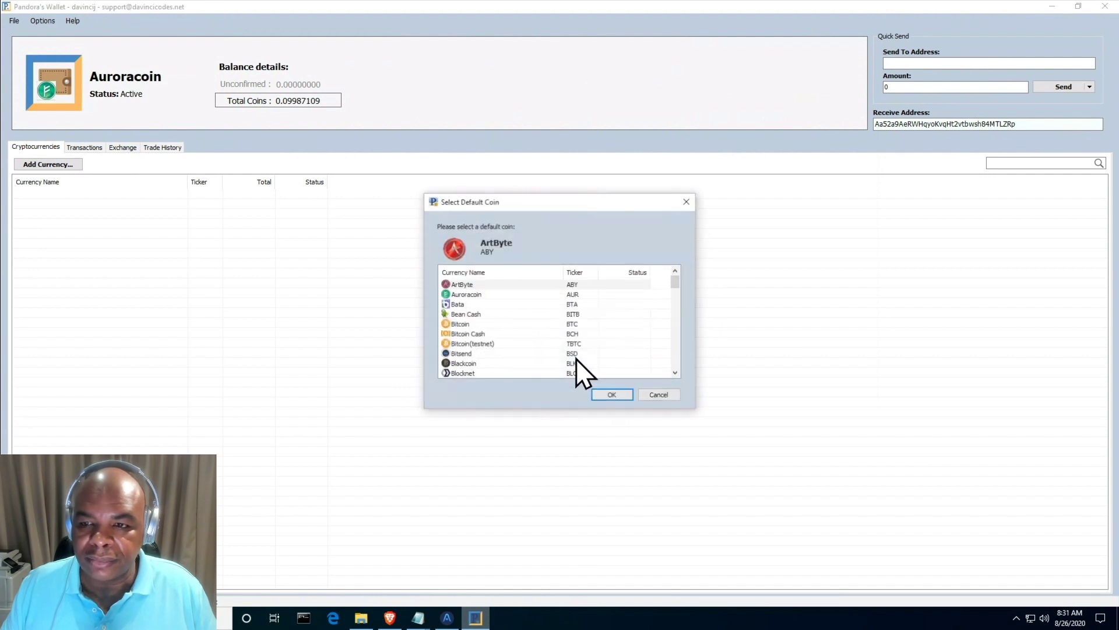
- Pick Bitcoin (BTC) as the default coin and confirm creating the new account
left_click(474, 324)
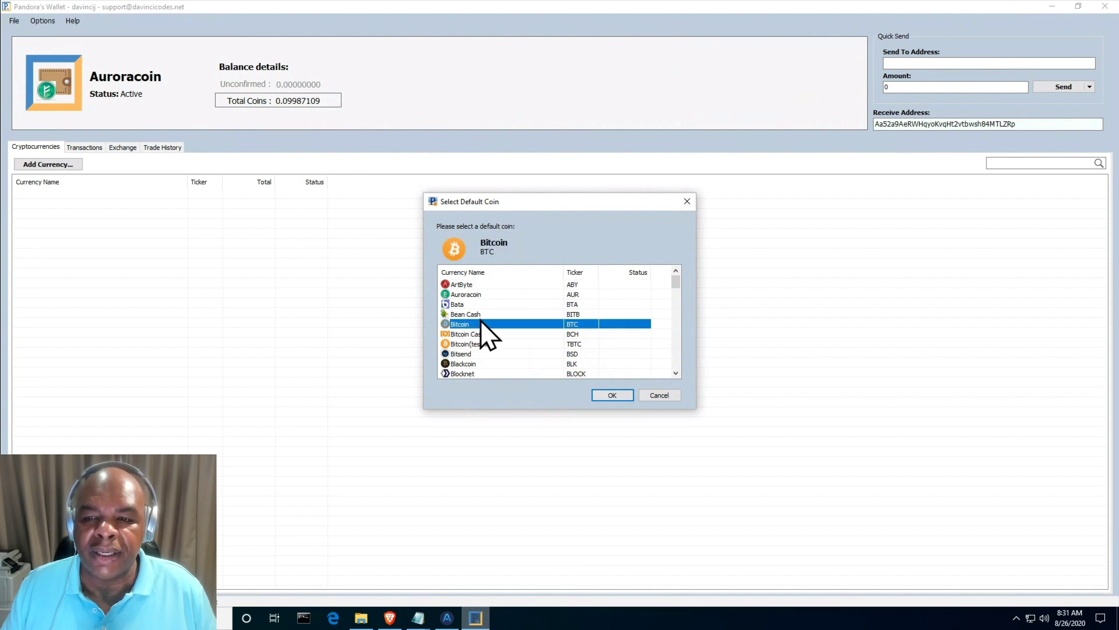
scroll(477, 330, "down", 10)
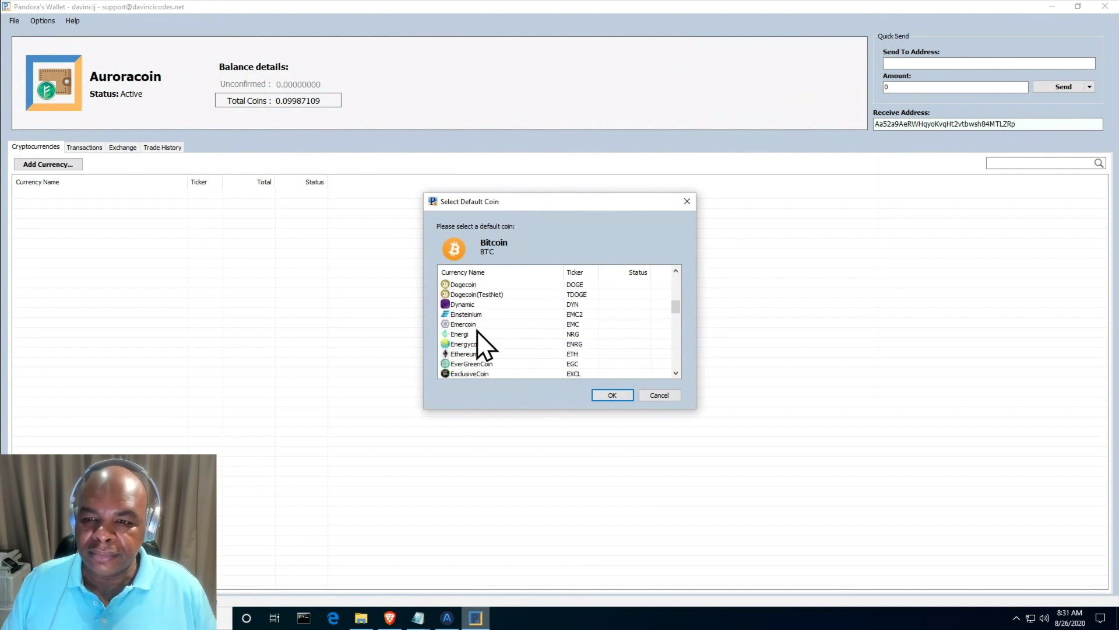
scroll(477, 330, "down", 1)
left_click(477, 324)
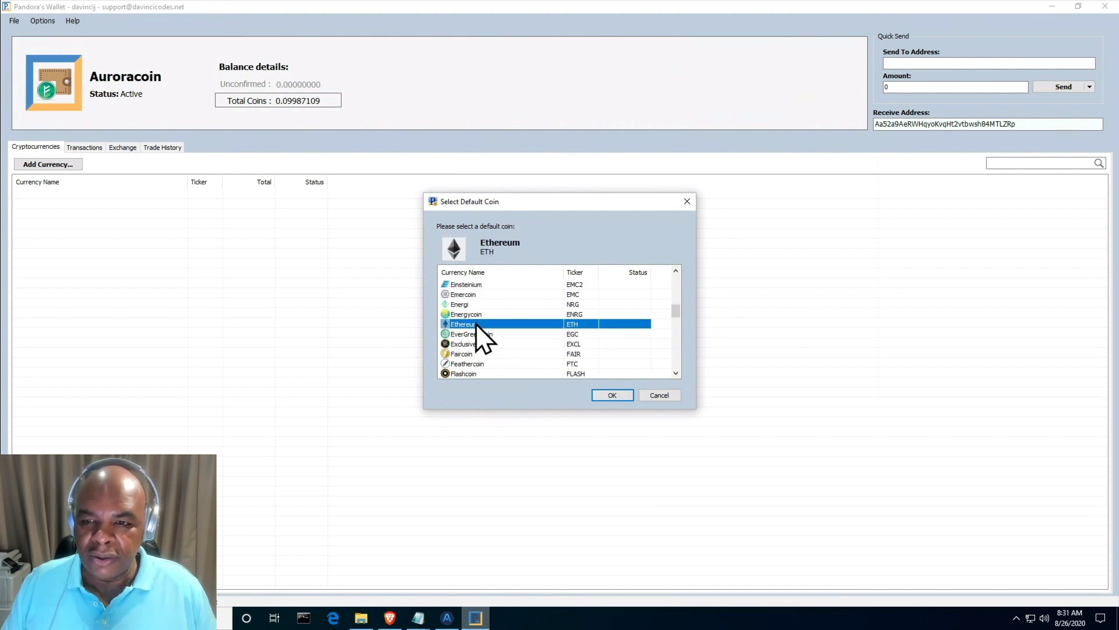
scroll(488, 321, "up", 11)
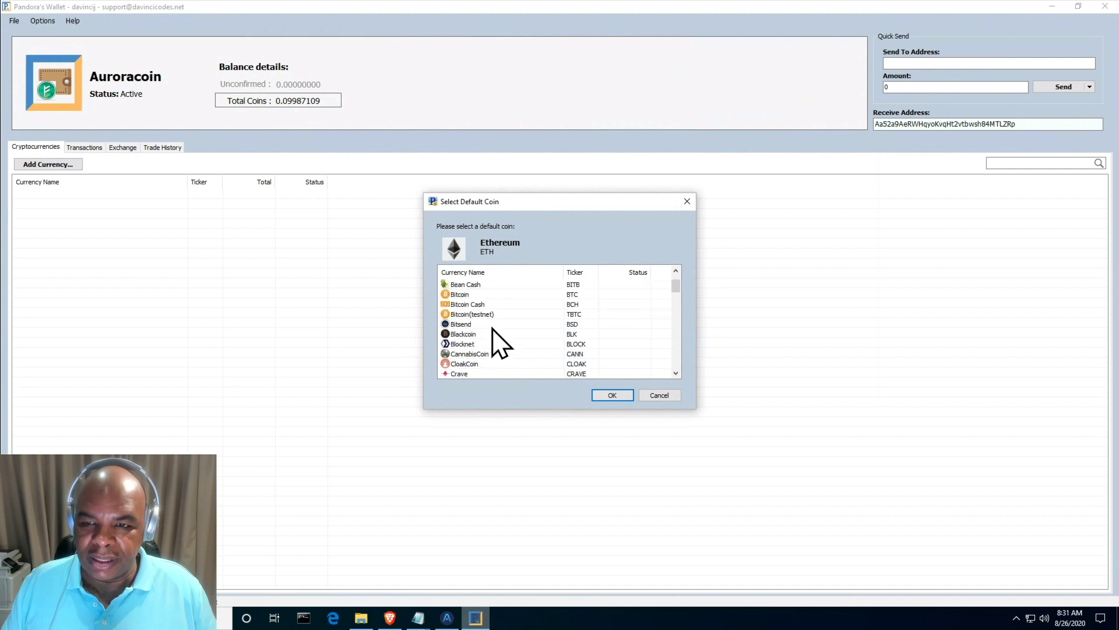
left_click(490, 324)
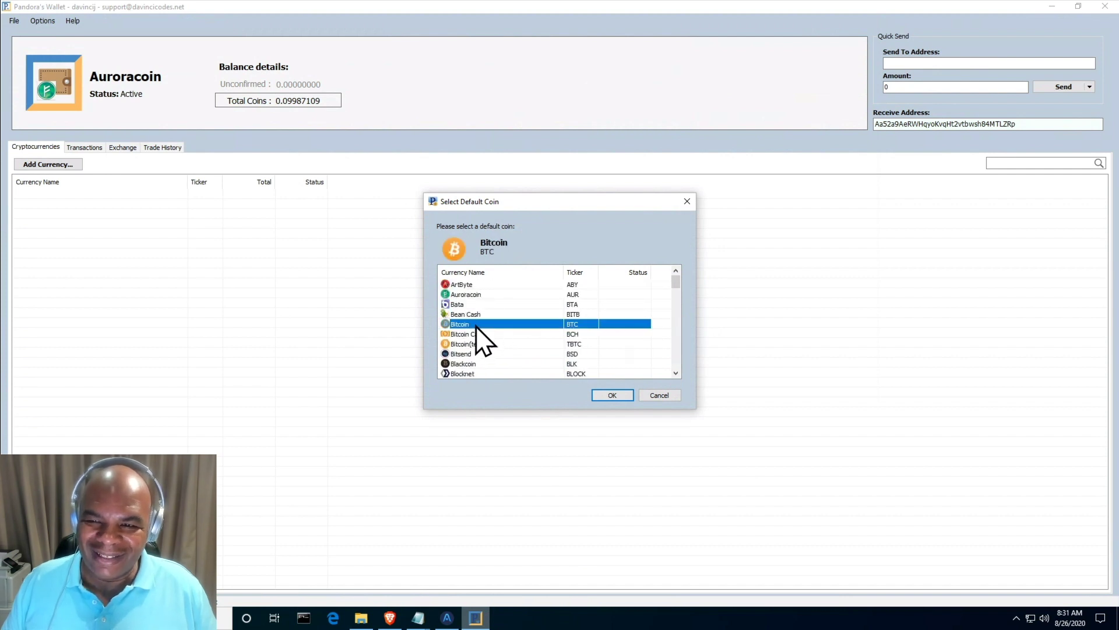
left_click(613, 395)
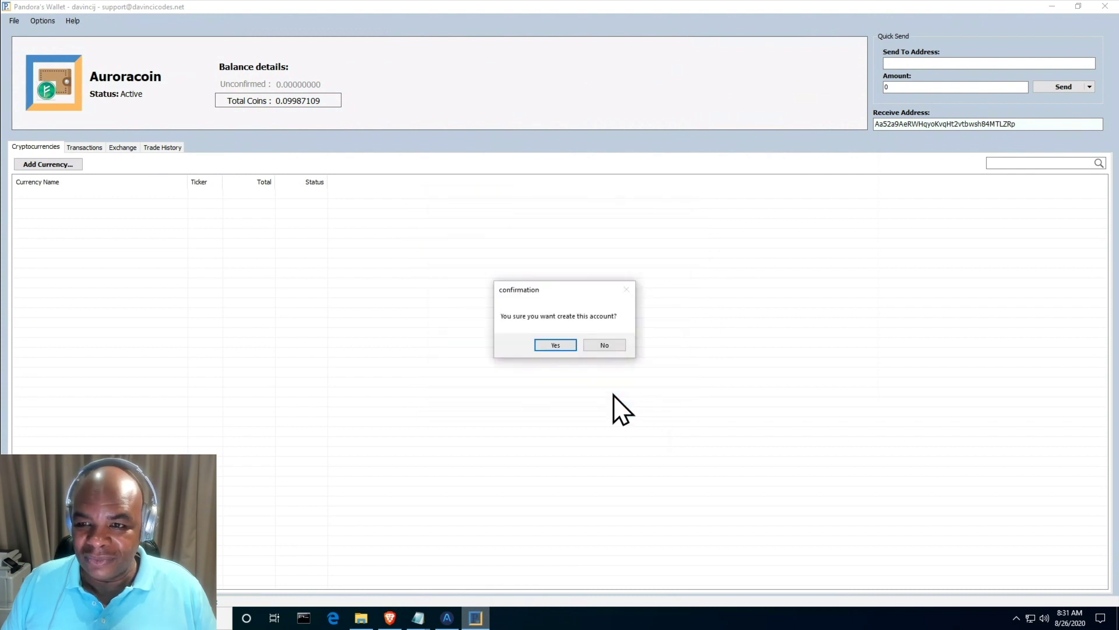
left_click(556, 345)
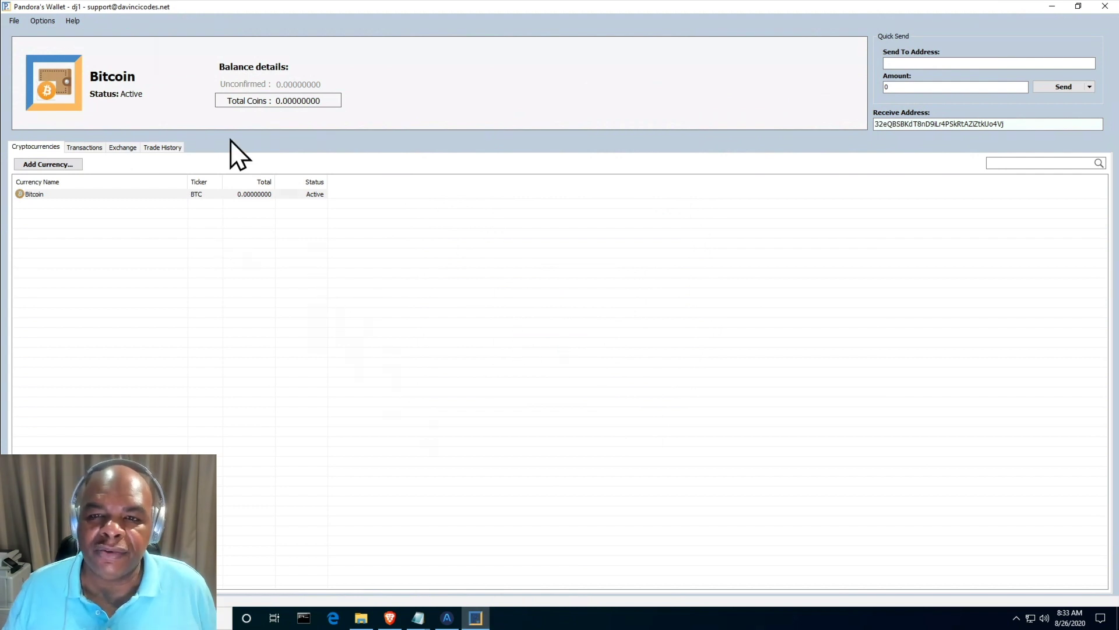
- Run the Backup and Restore Wizard with 'Use wallet recovery phrase' and copy the phrase to the clipboard
left_click(12, 22)
left_click(33, 44)
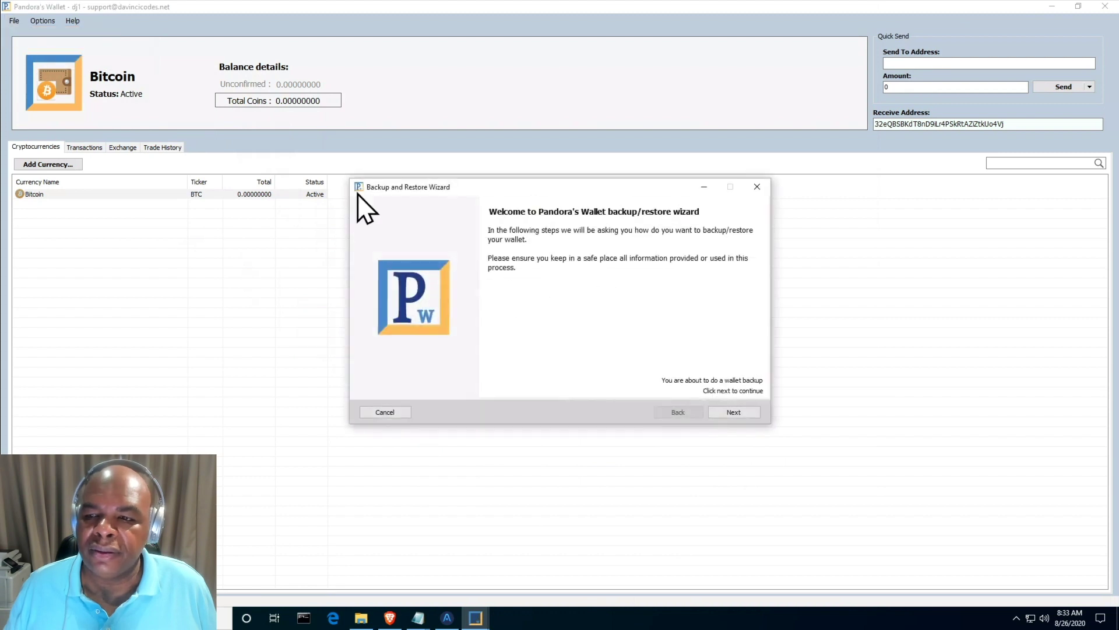
left_click(743, 413)
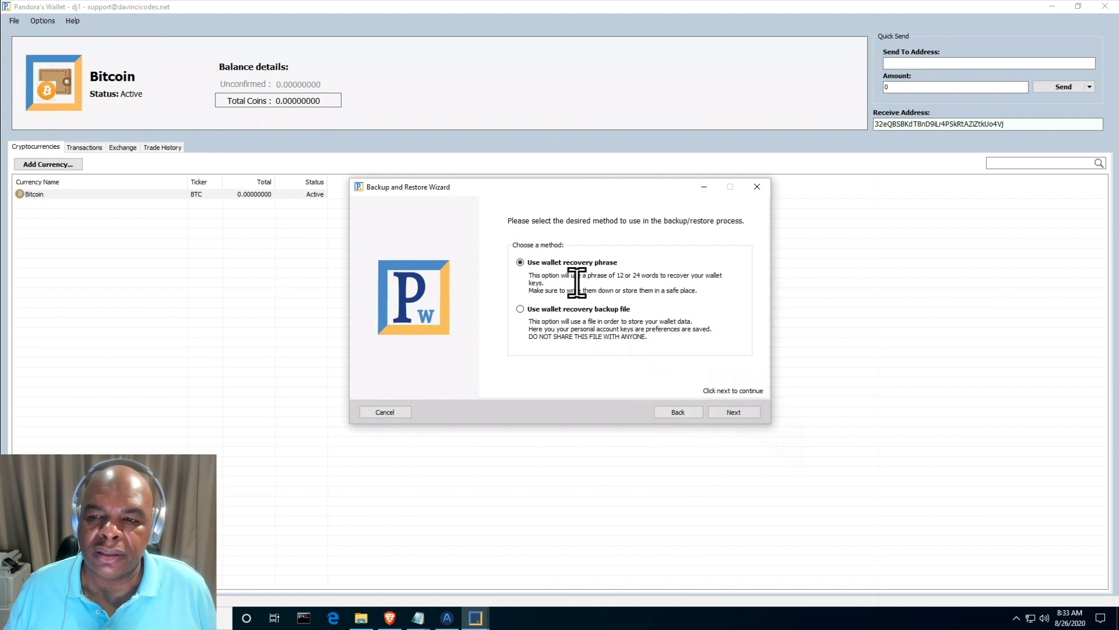
key("Return")
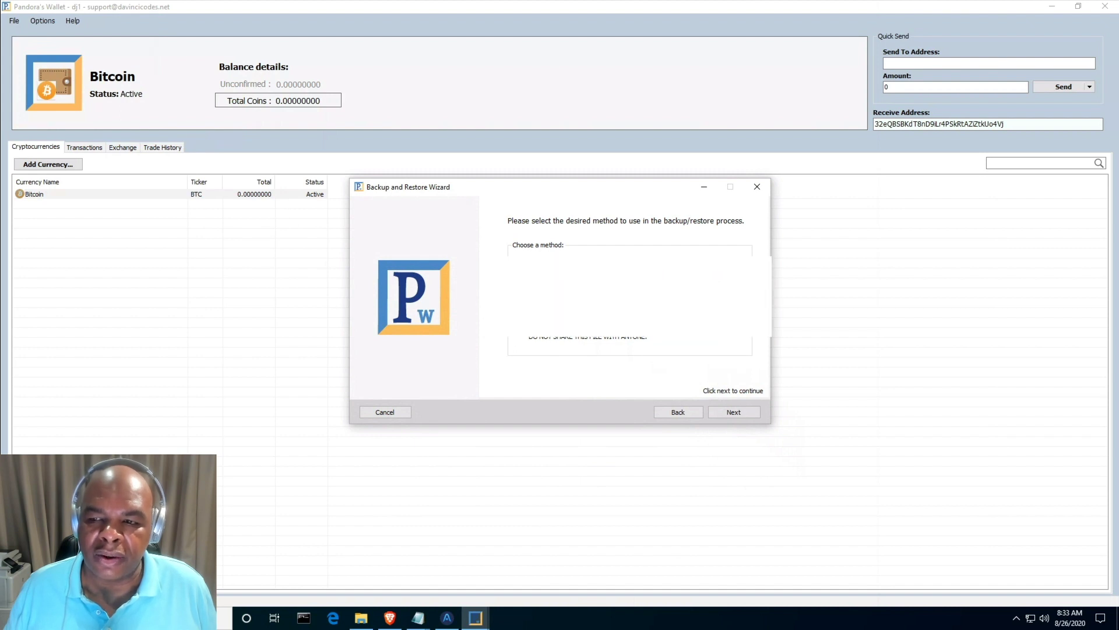
left_click(725, 407)
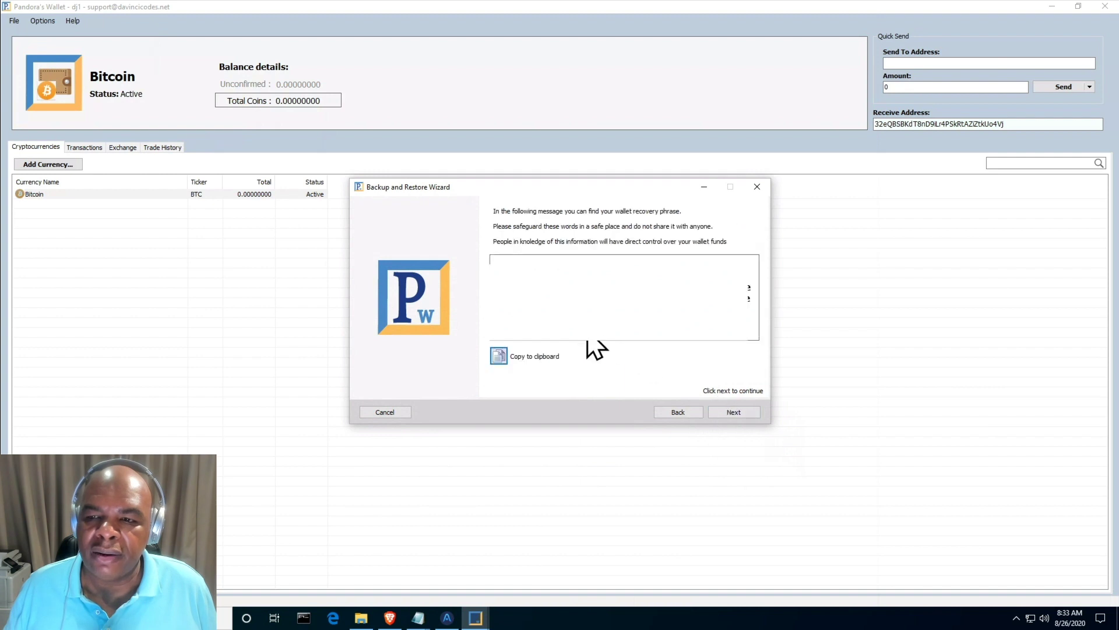
left_click(499, 356)
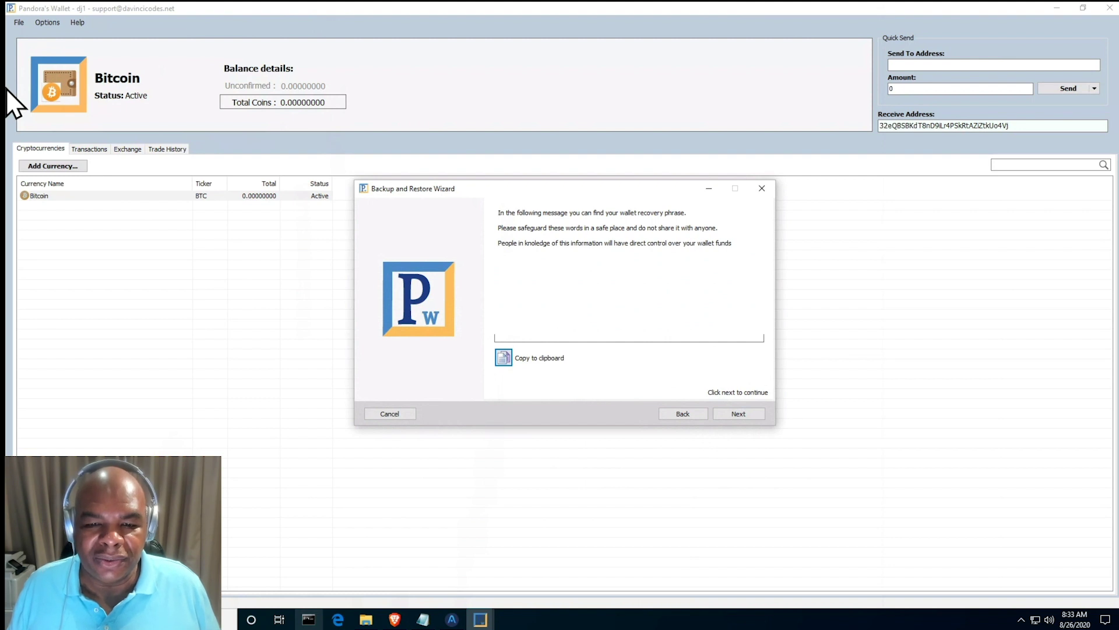
- Paste the recovery phrase into a new Notepad note, then finish and close the backup wizard
key("super")
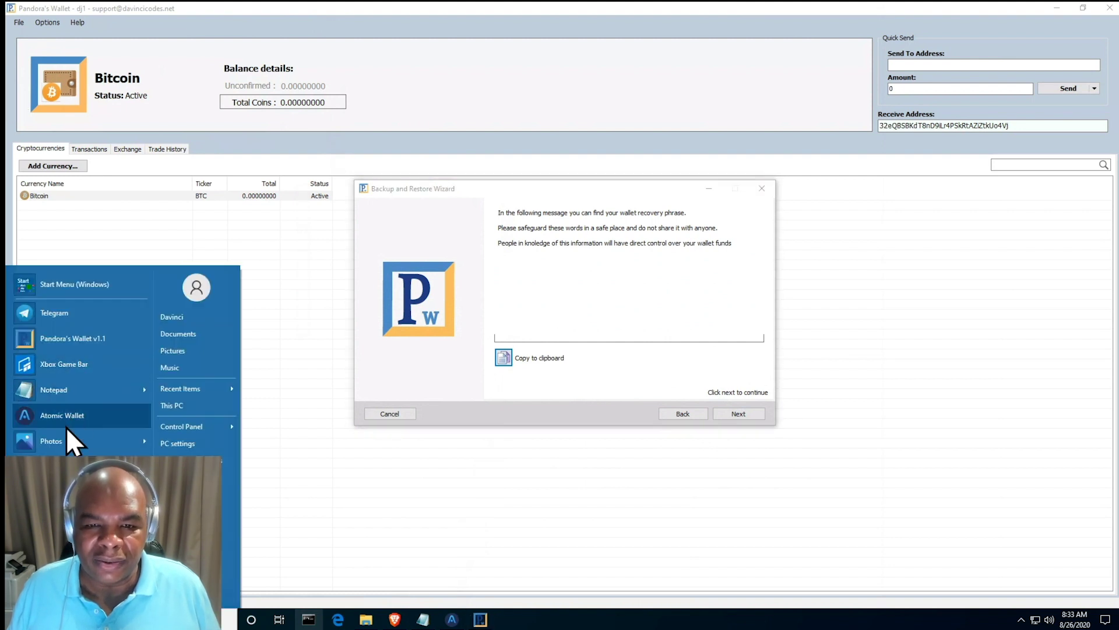
left_click(65, 391)
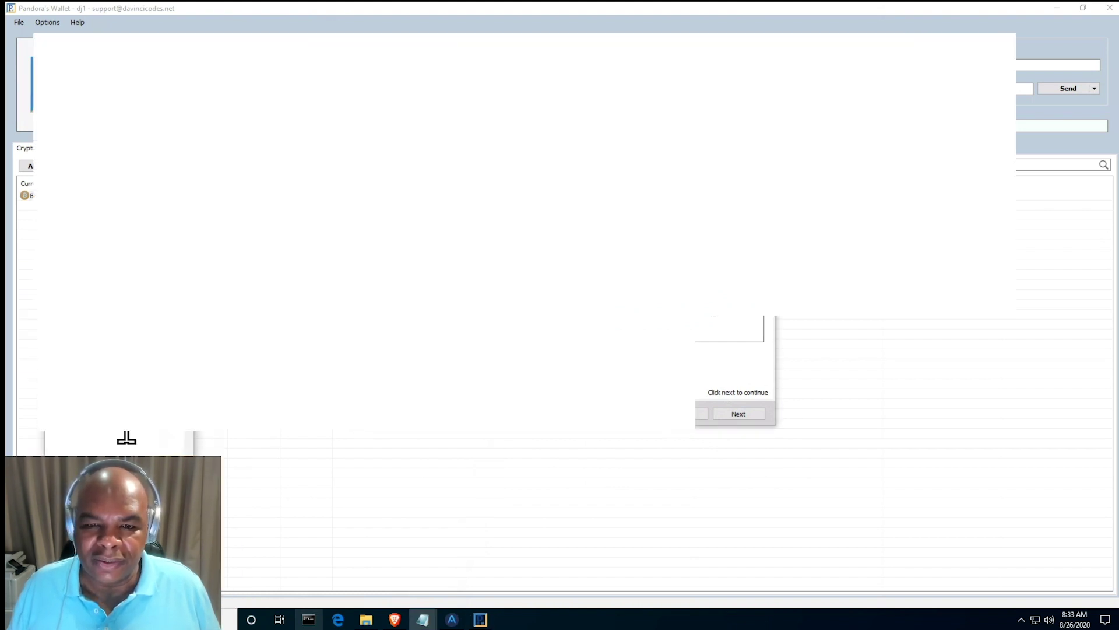
right_click(126, 431)
left_click(245, 478)
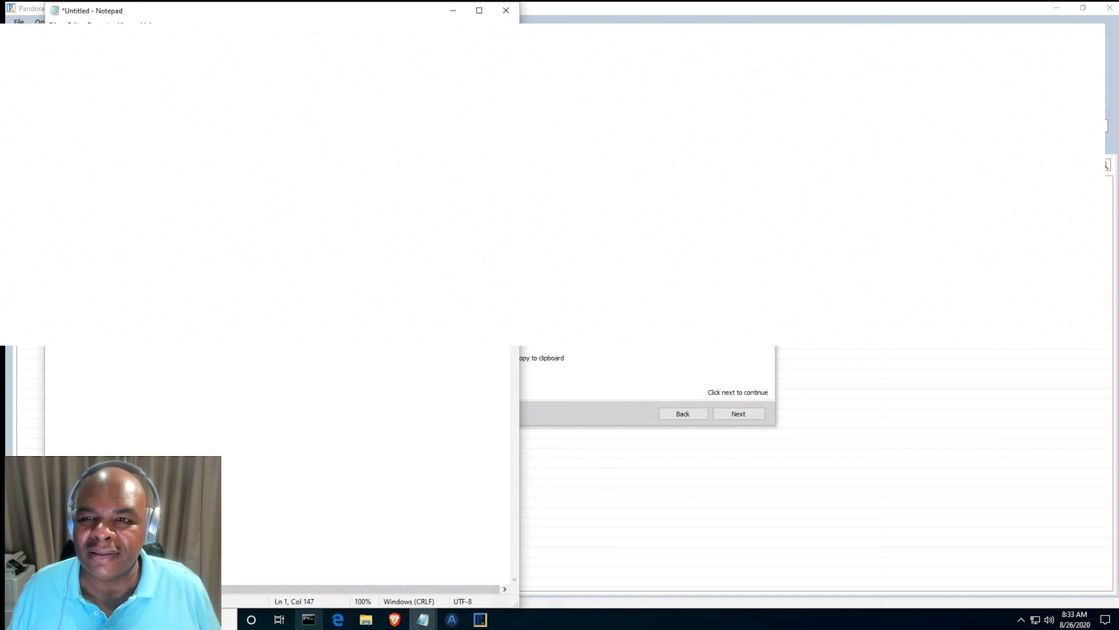
left_click(454, 10)
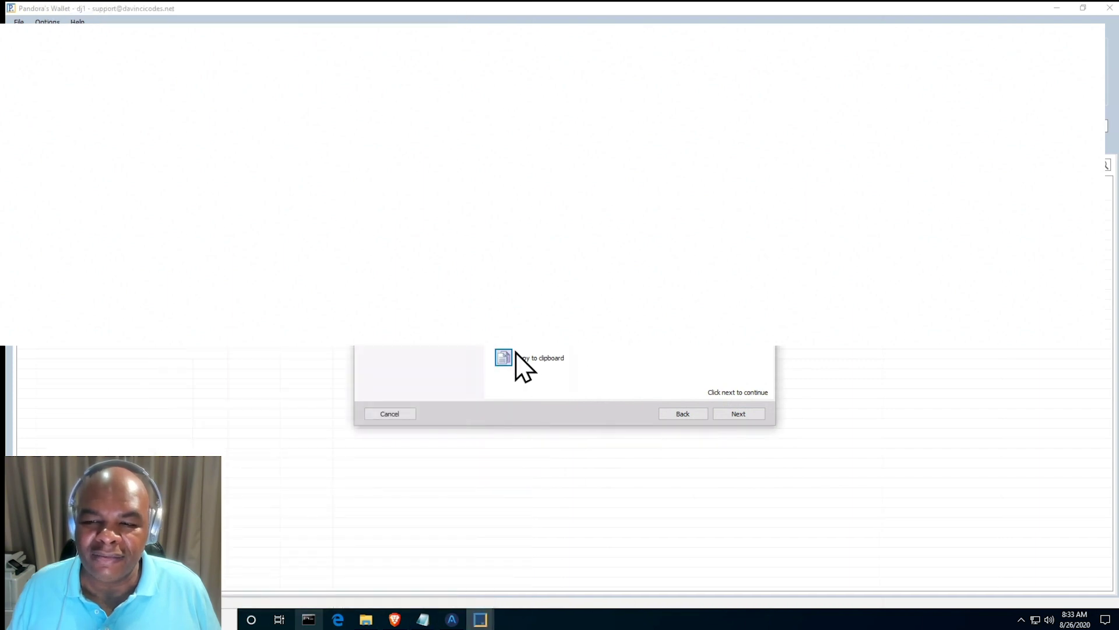
left_click(743, 417)
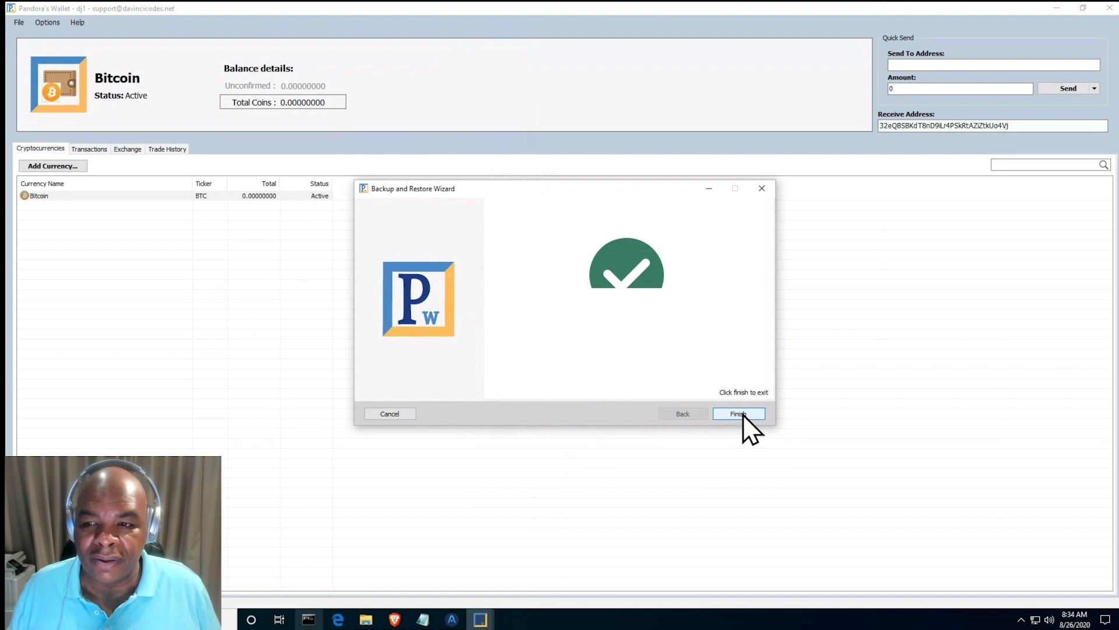
left_click(739, 414)
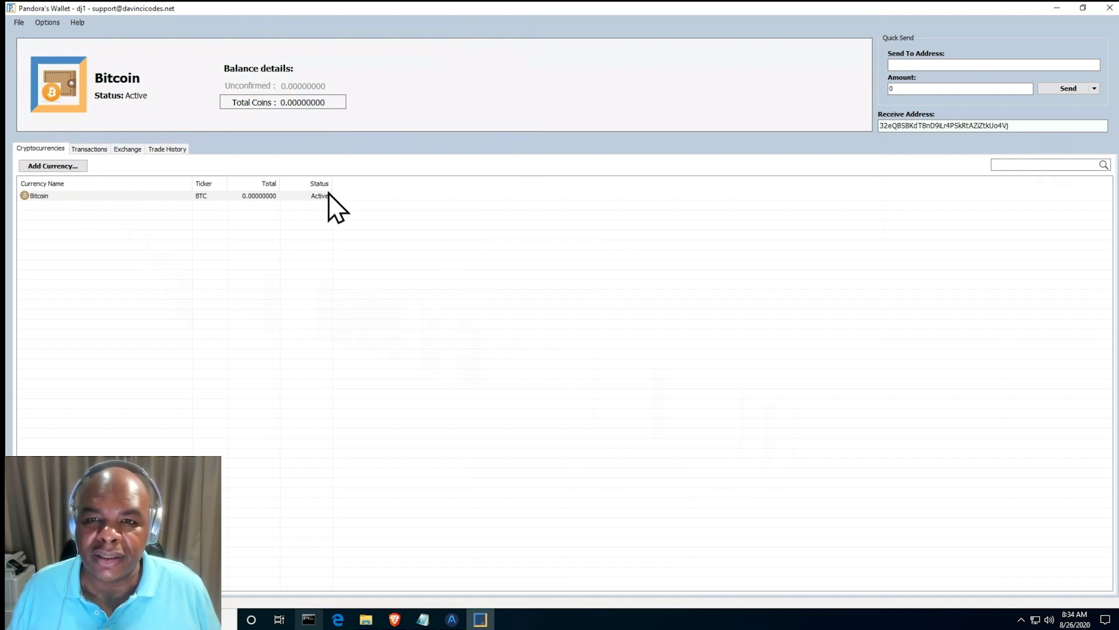
- Add Dash (DASH) from Available Currencies so it is listed next to Bitcoin
left_click(59, 168)
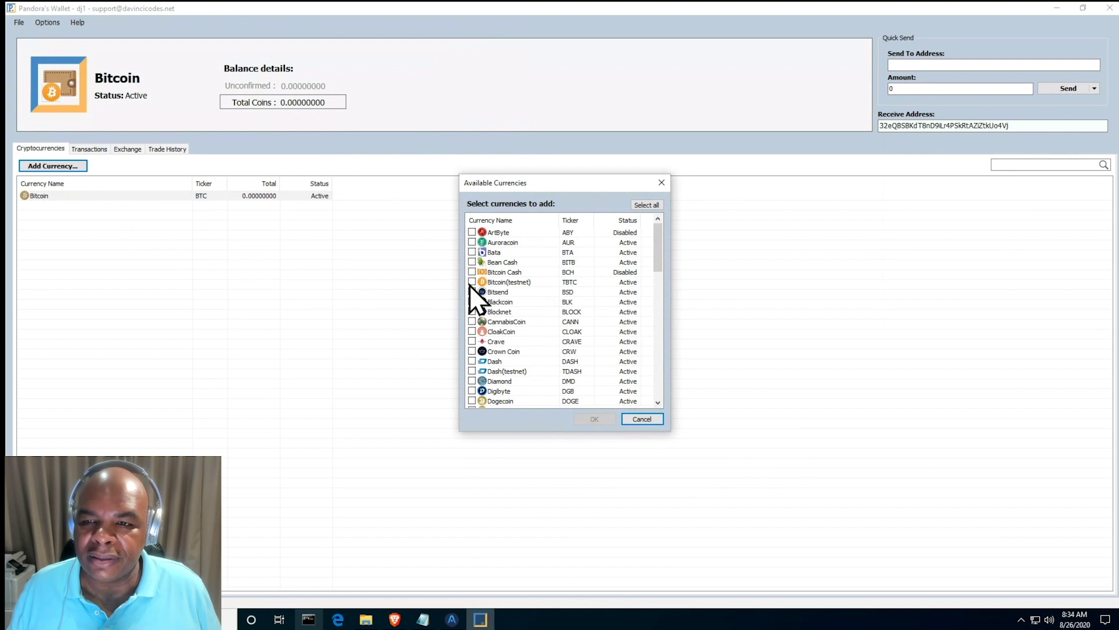
scroll(483, 379, "down", 1)
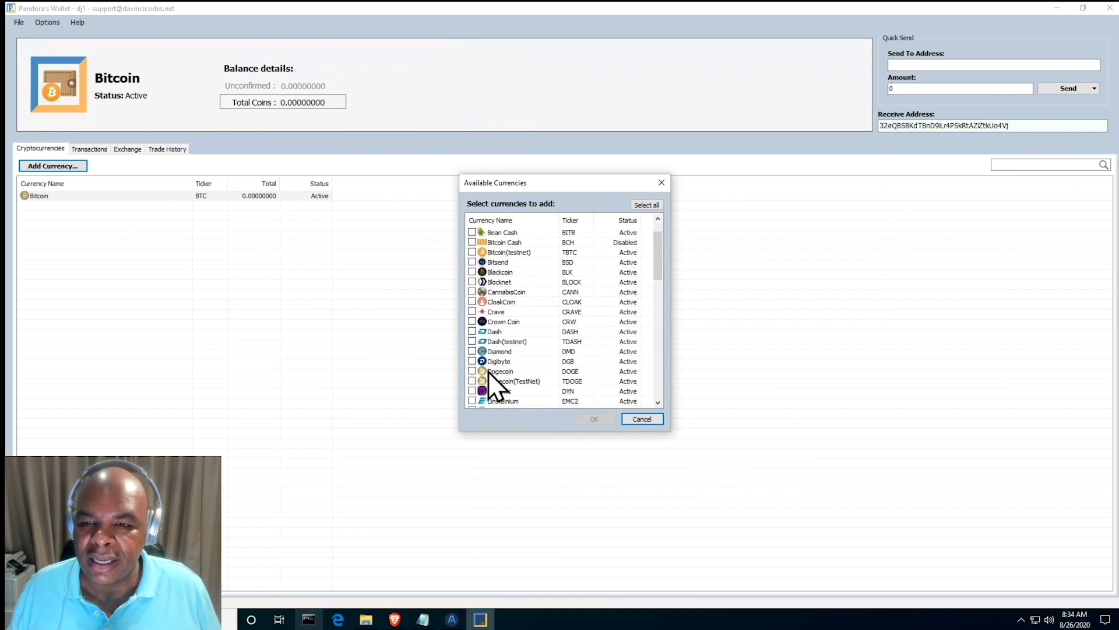
left_click(471, 331)
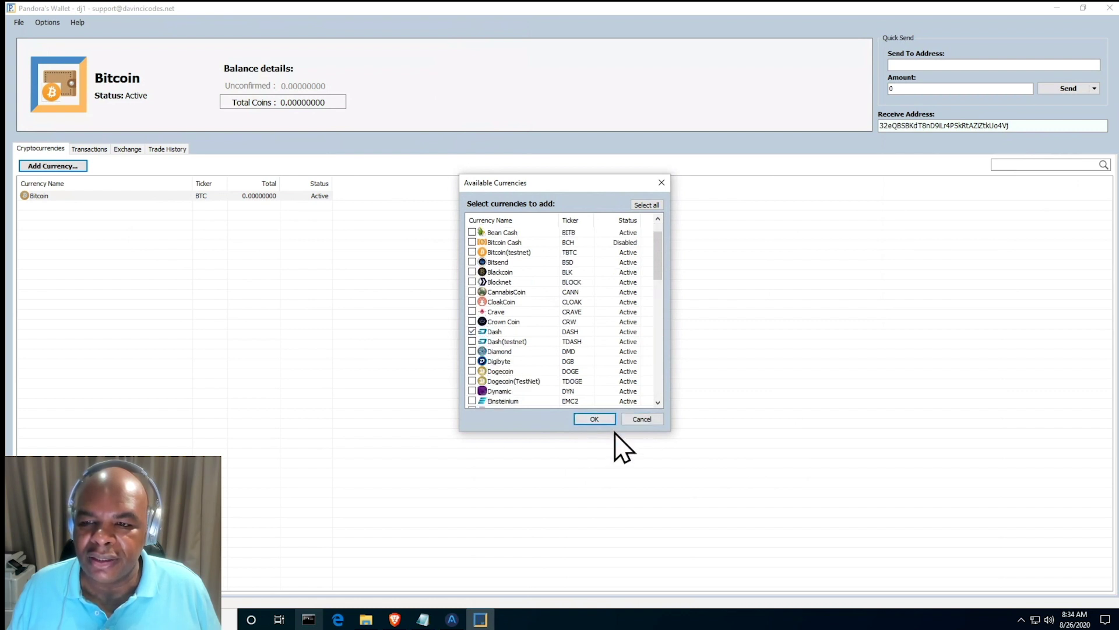
left_click(603, 422)
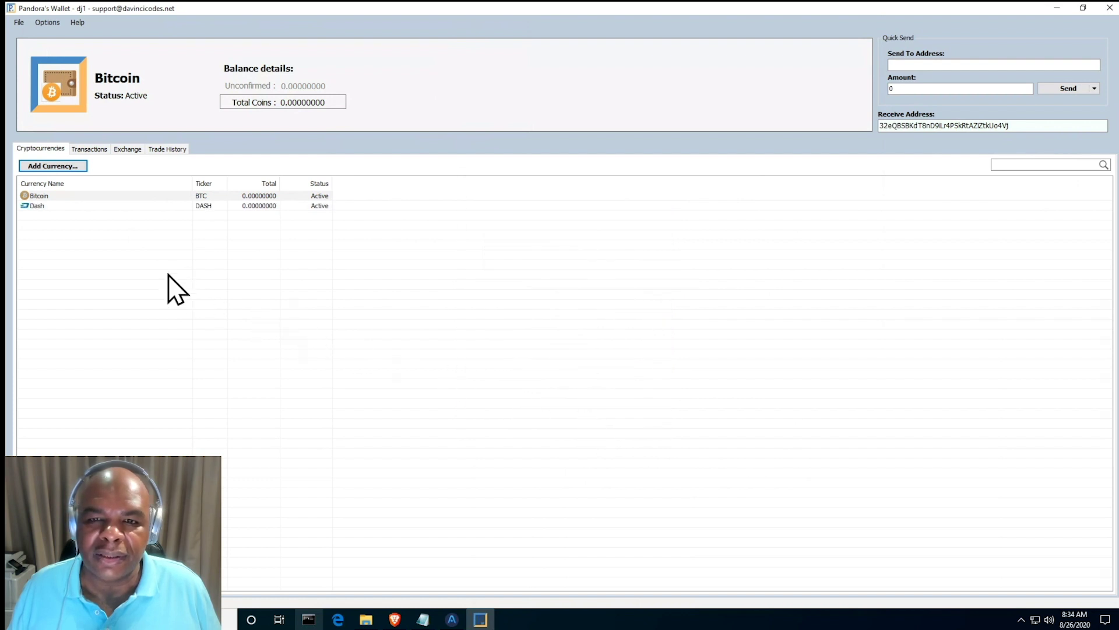
- Sign in to the main account and view its Dash balance of 0.15995625
left_click(67, 205)
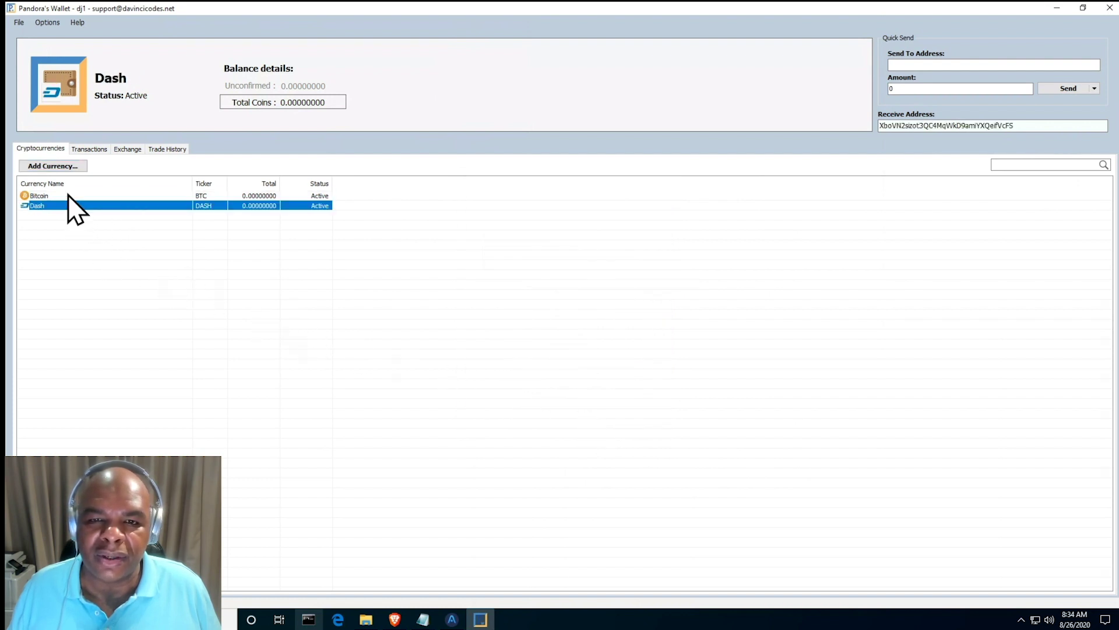
left_click(68, 195)
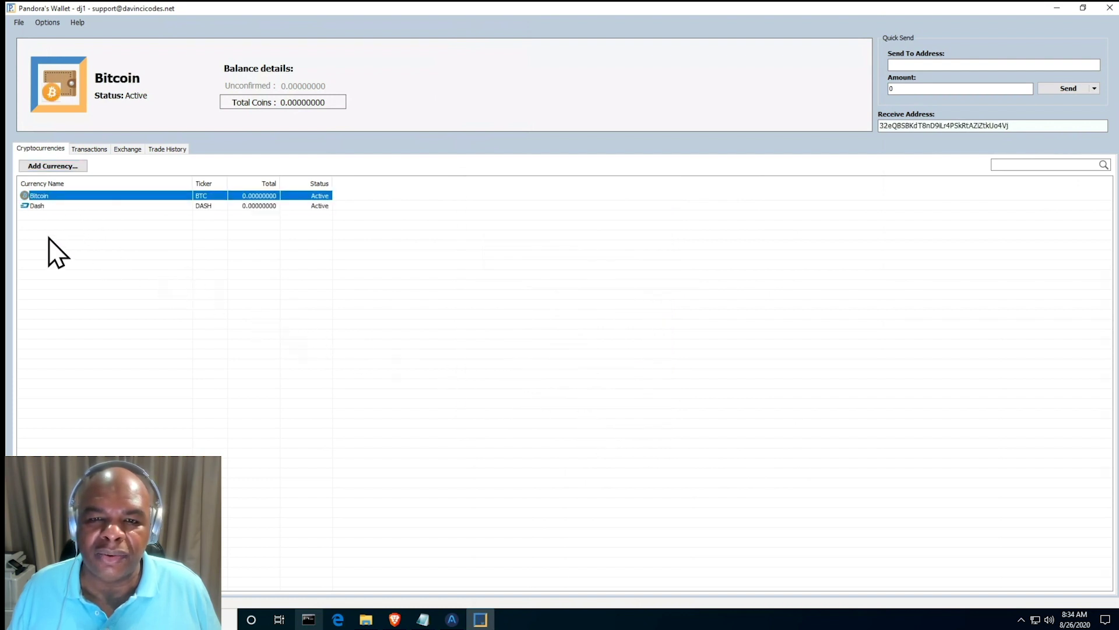
left_click(19, 23)
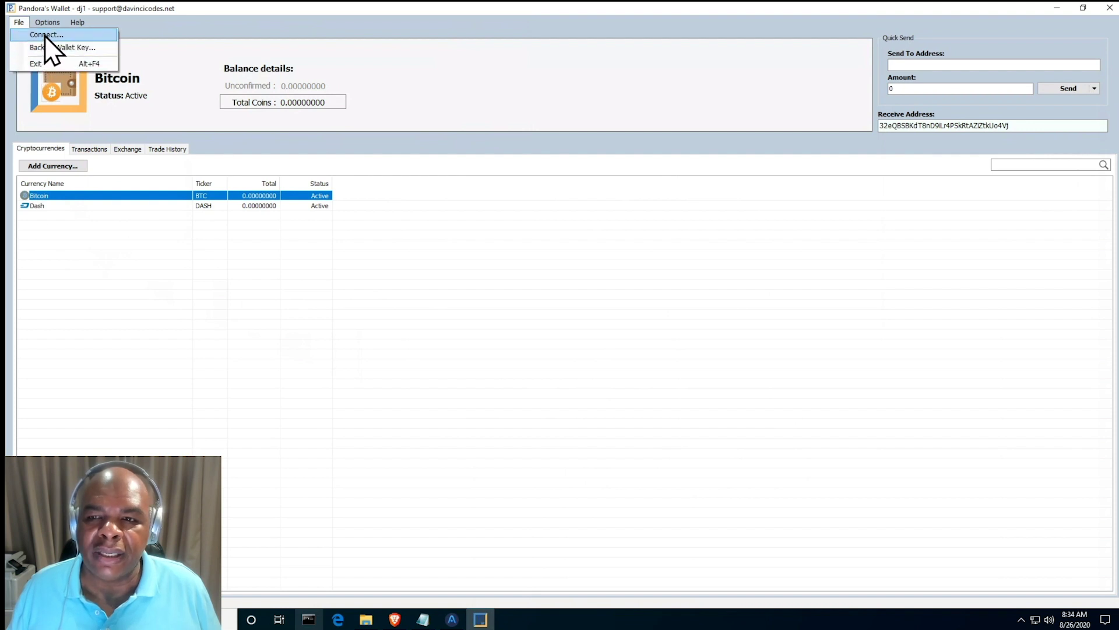
left_click(45, 35)
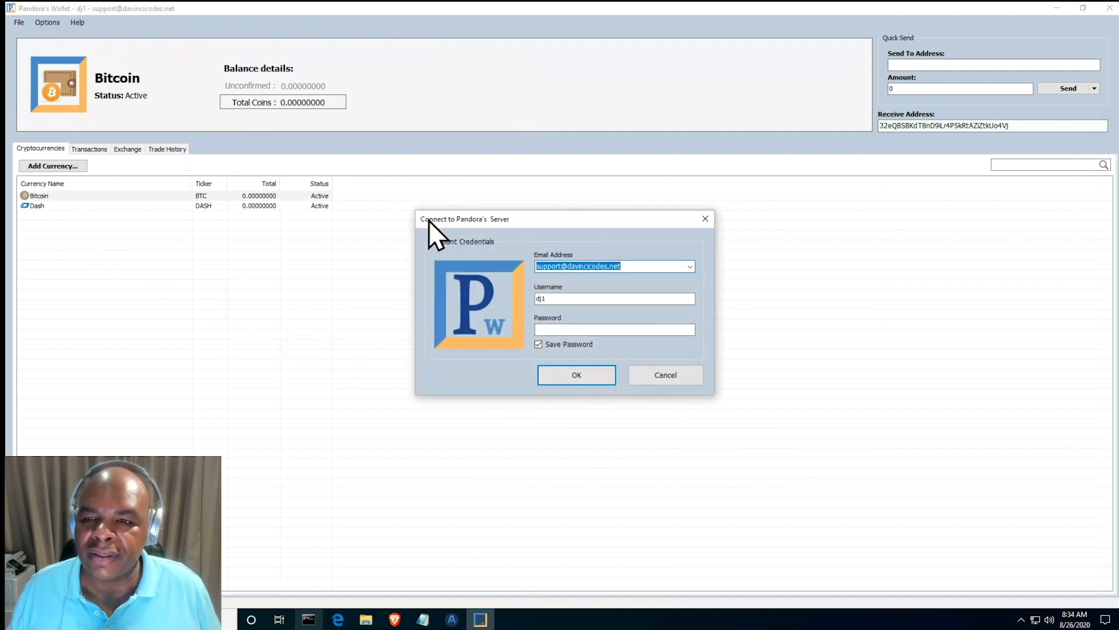
left_click(691, 267)
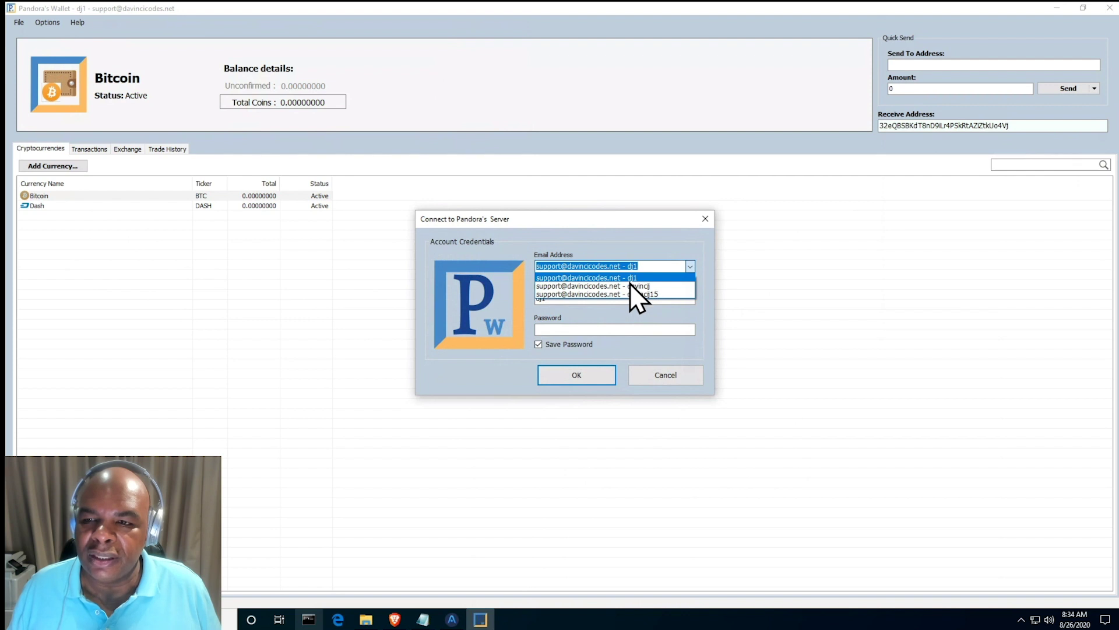
left_click(653, 295)
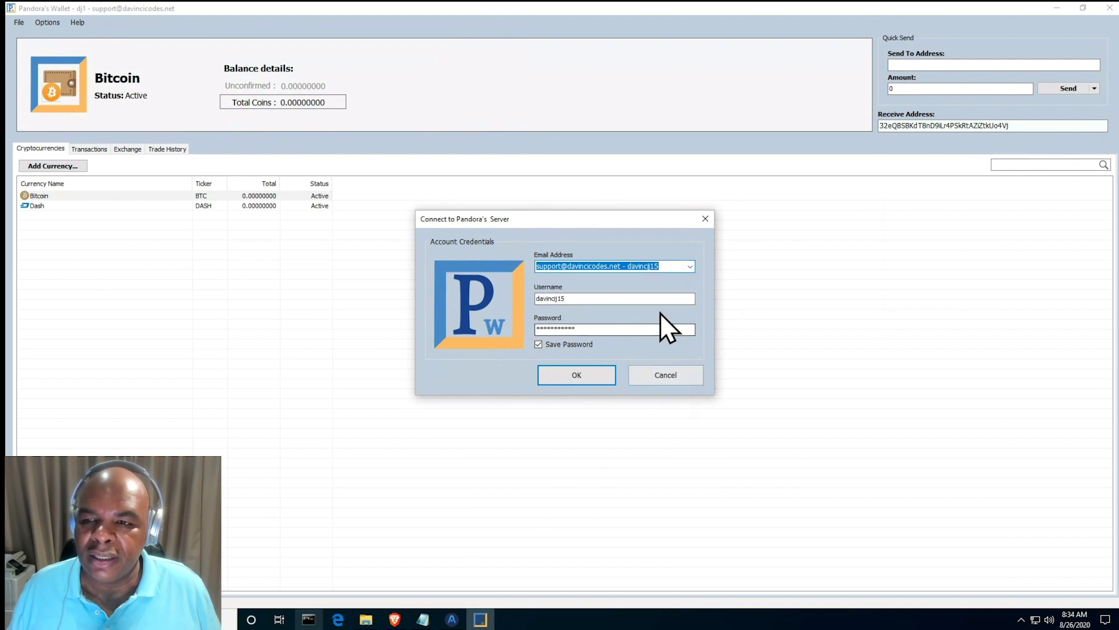
left_click(688, 269)
left_click(650, 287)
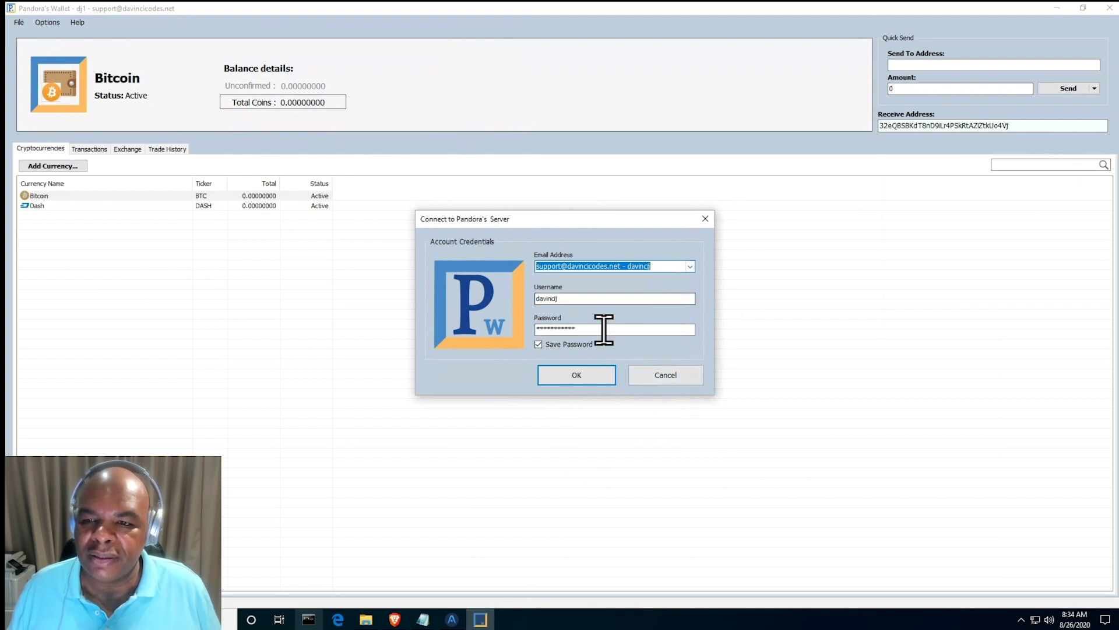
left_click(579, 373)
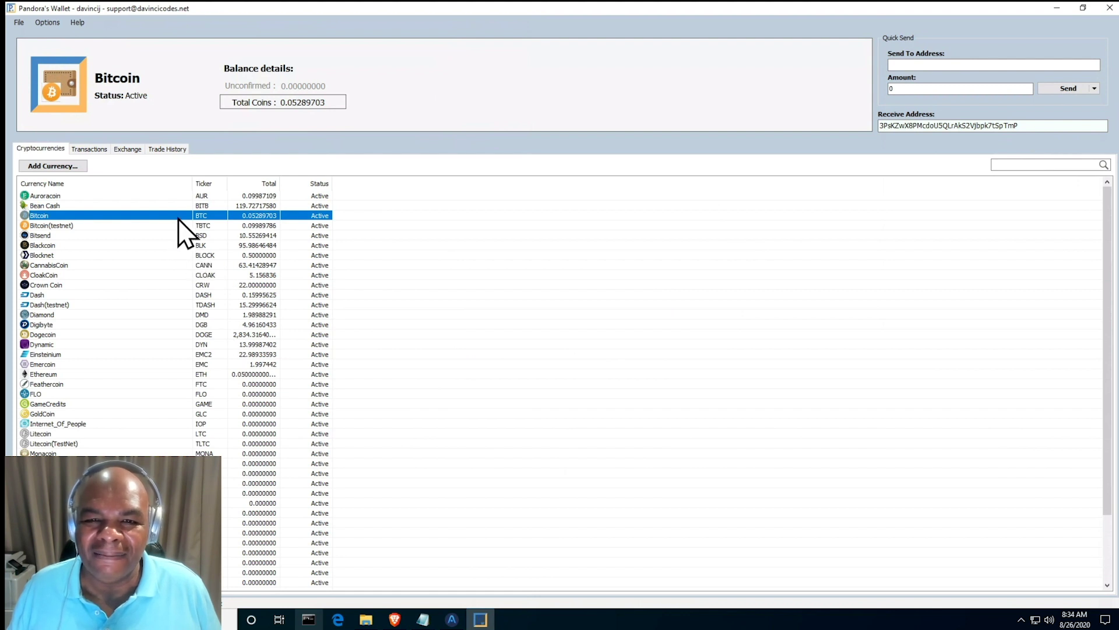
left_click(73, 296)
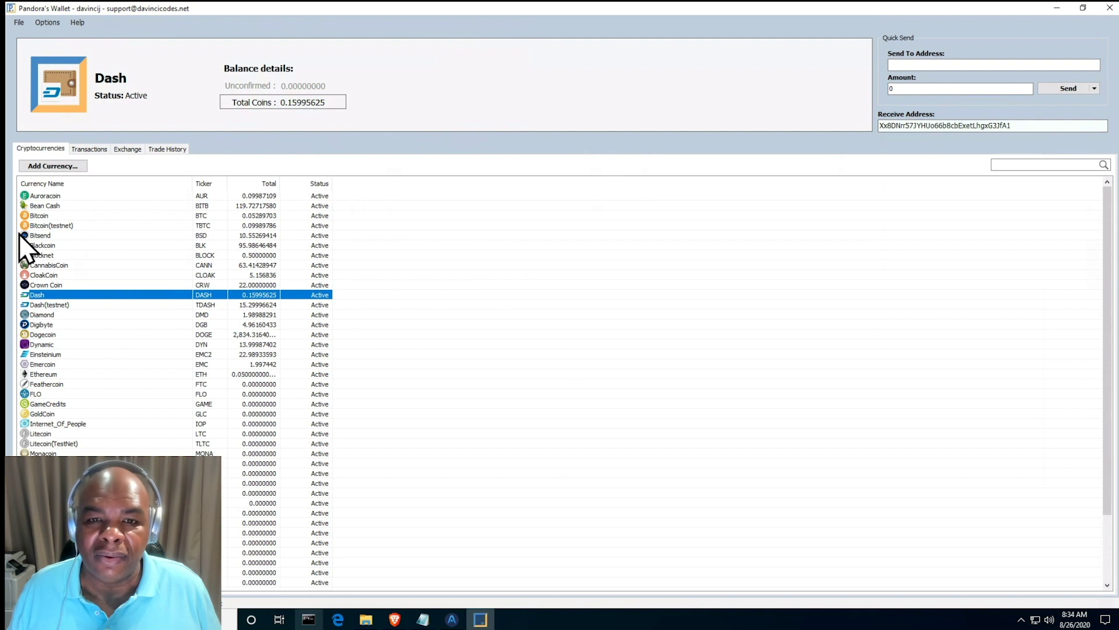
- Check the main account's Bitcoin balance, then log back into the new account
left_click(44, 215)
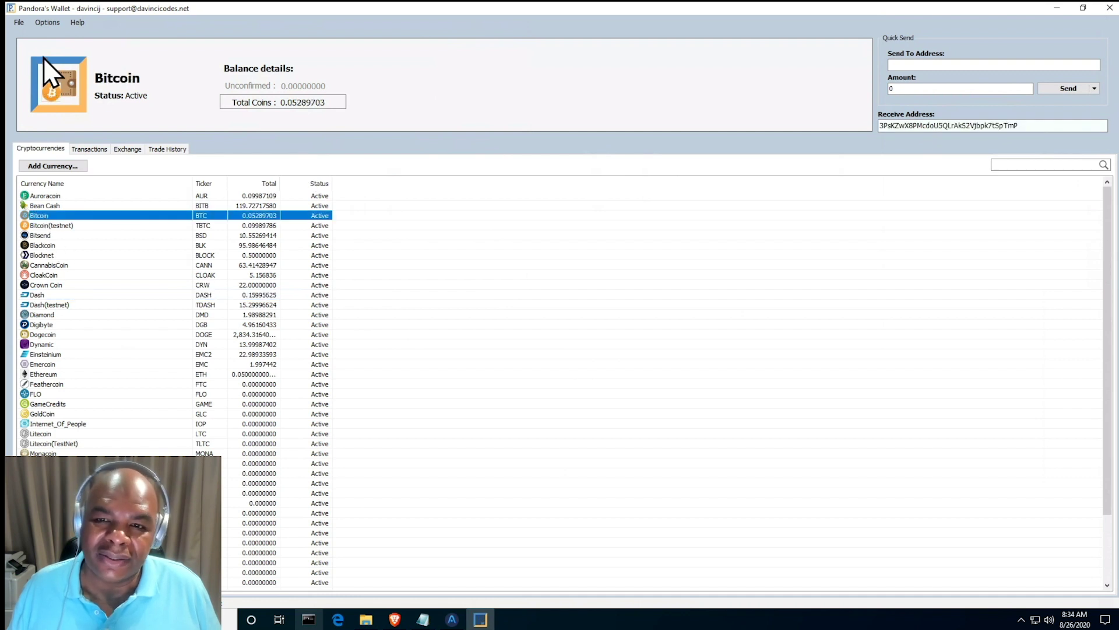
left_click(18, 26)
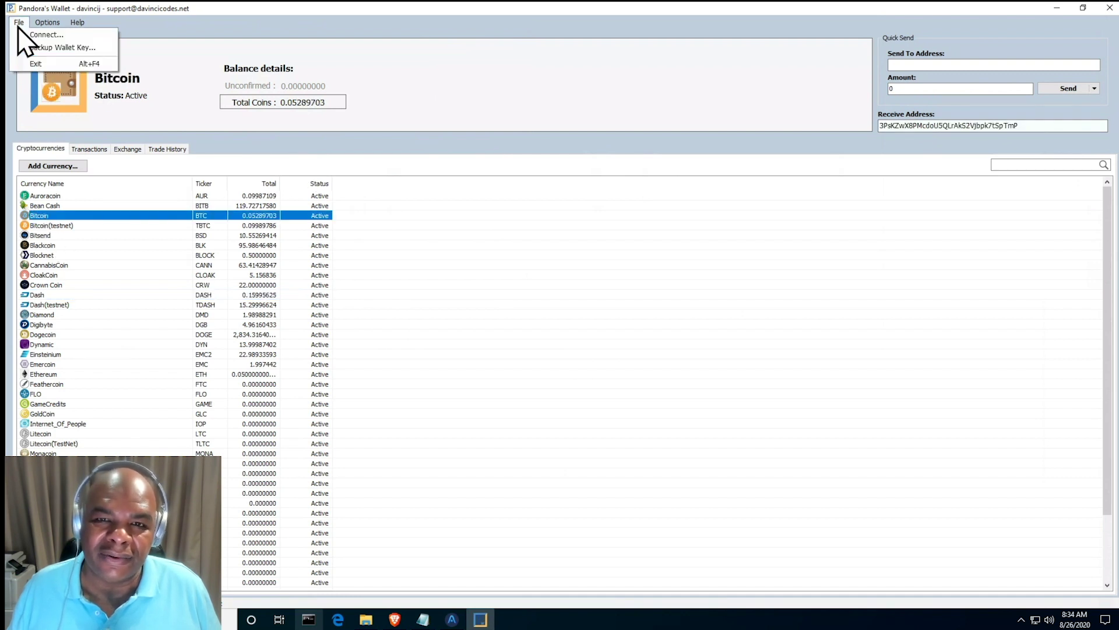
left_click(32, 35)
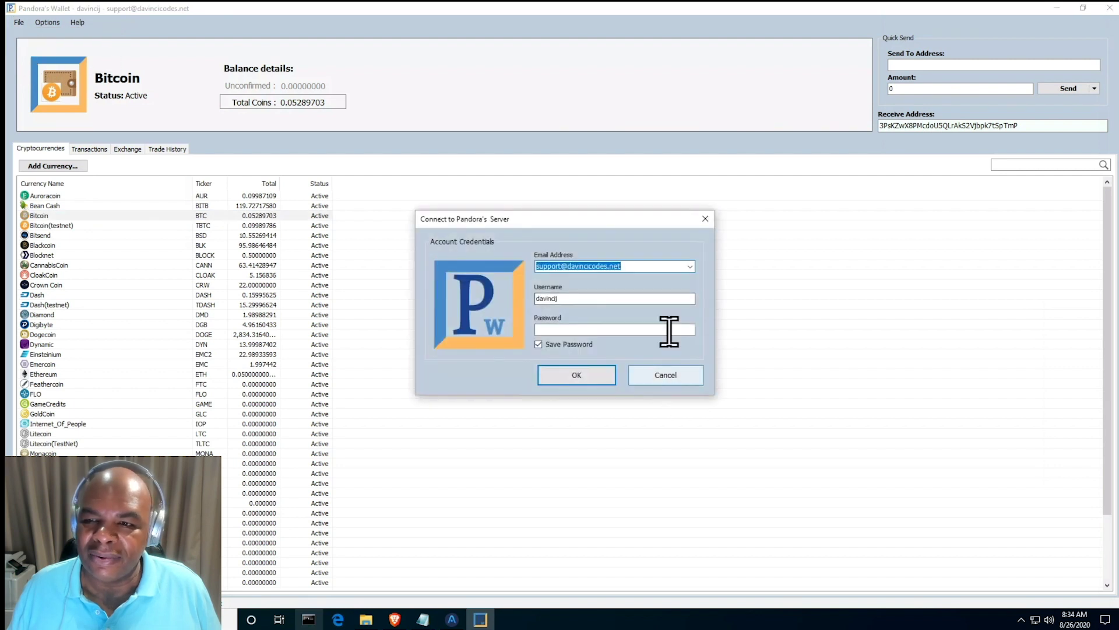
left_click(689, 269)
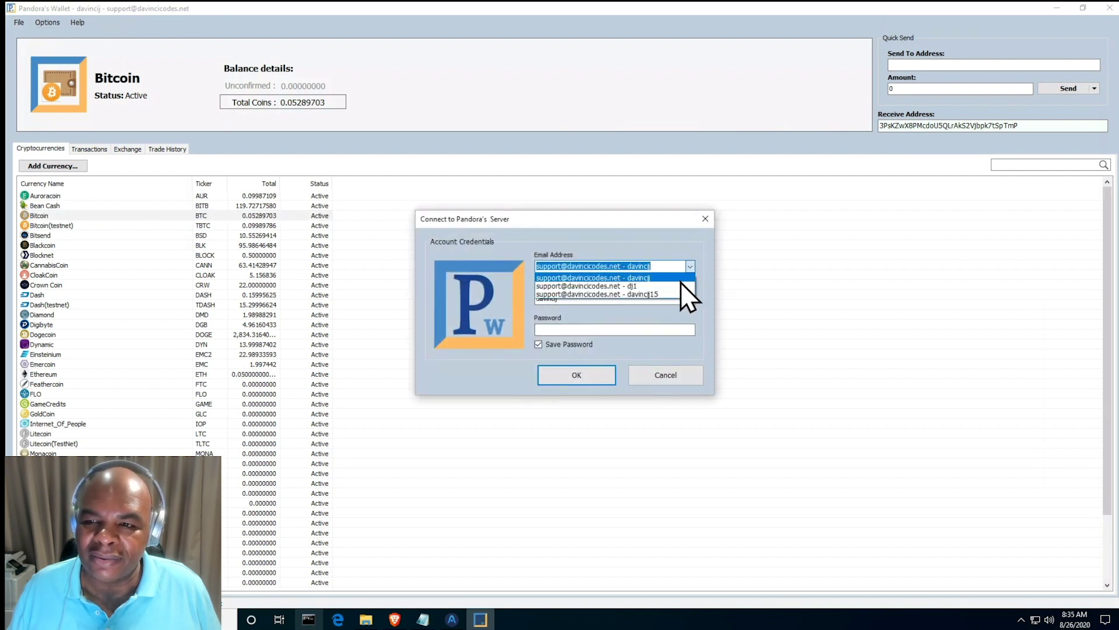
left_click(673, 285)
left_click(576, 376)
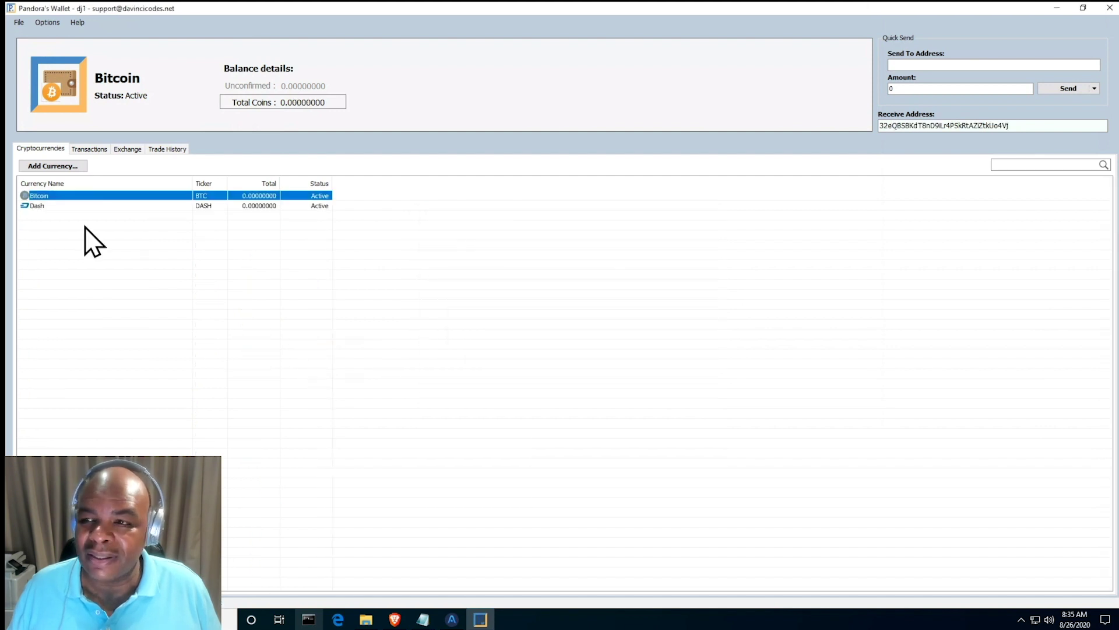
- Copy the new account's Bitcoin receive address into the Notepad note, followed by blank lines
left_click(941, 125)
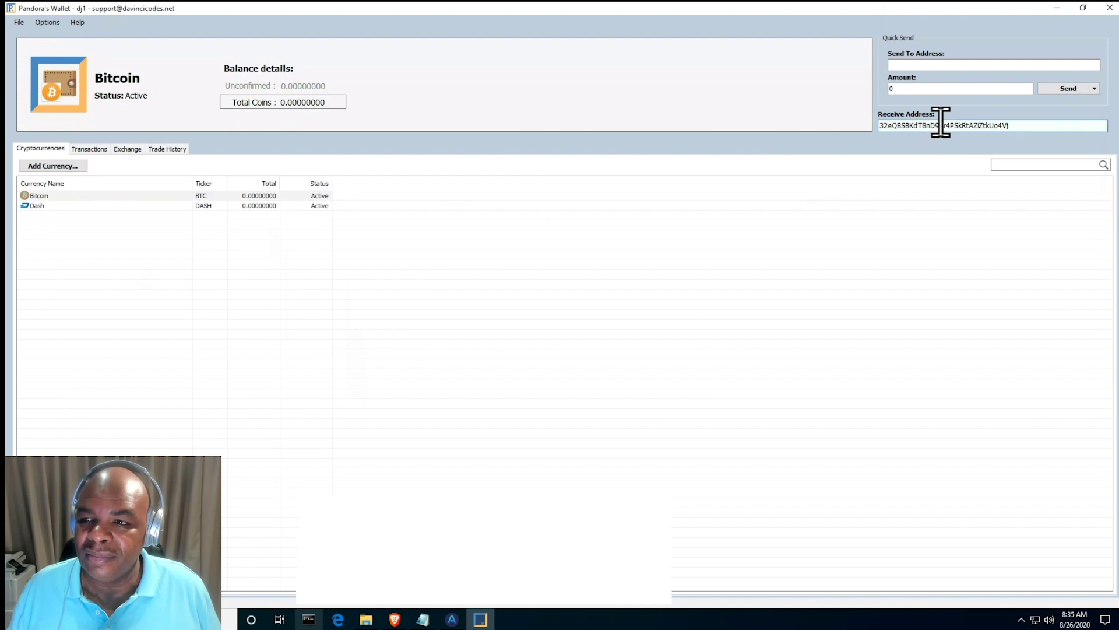
double_click(941, 125)
right_click(943, 122)
left_click(972, 161)
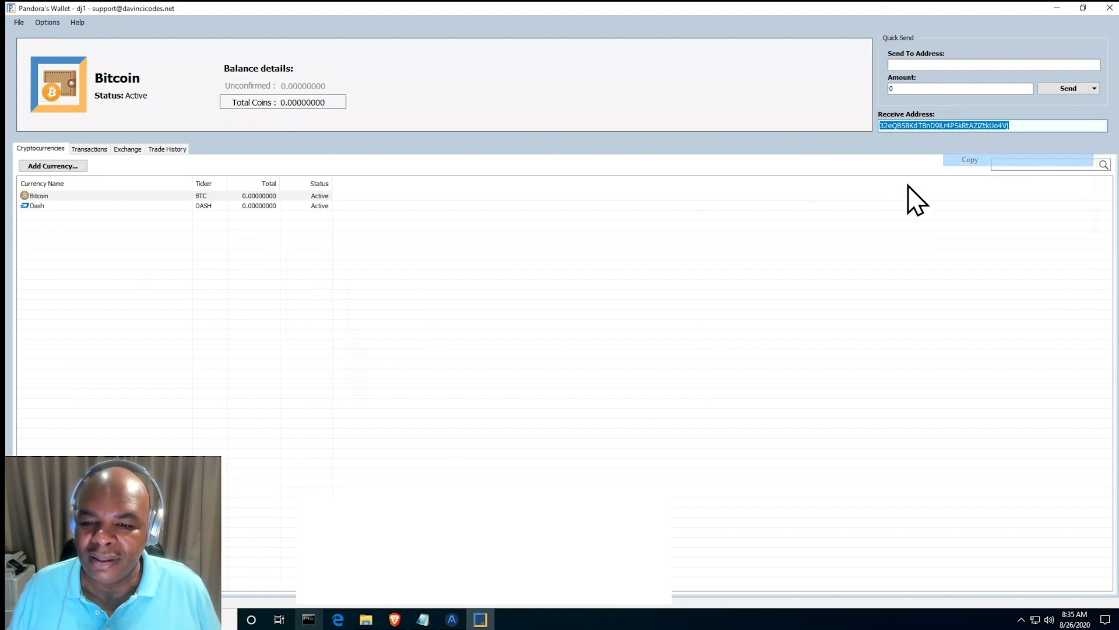
left_click(426, 618)
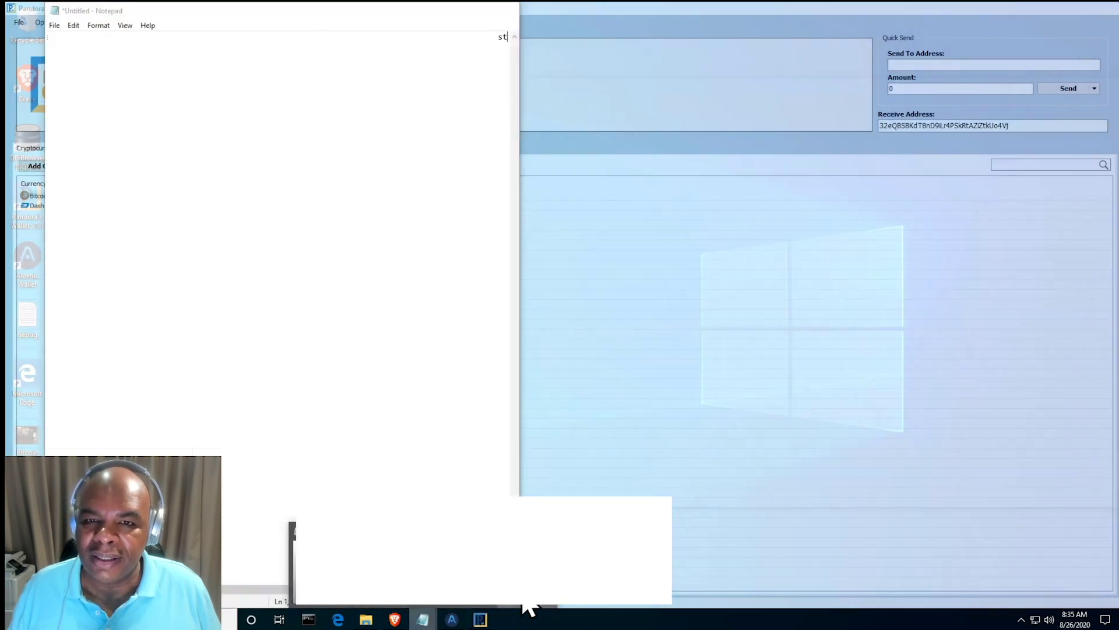
key("ctrl+v")
left_click(239, 169)
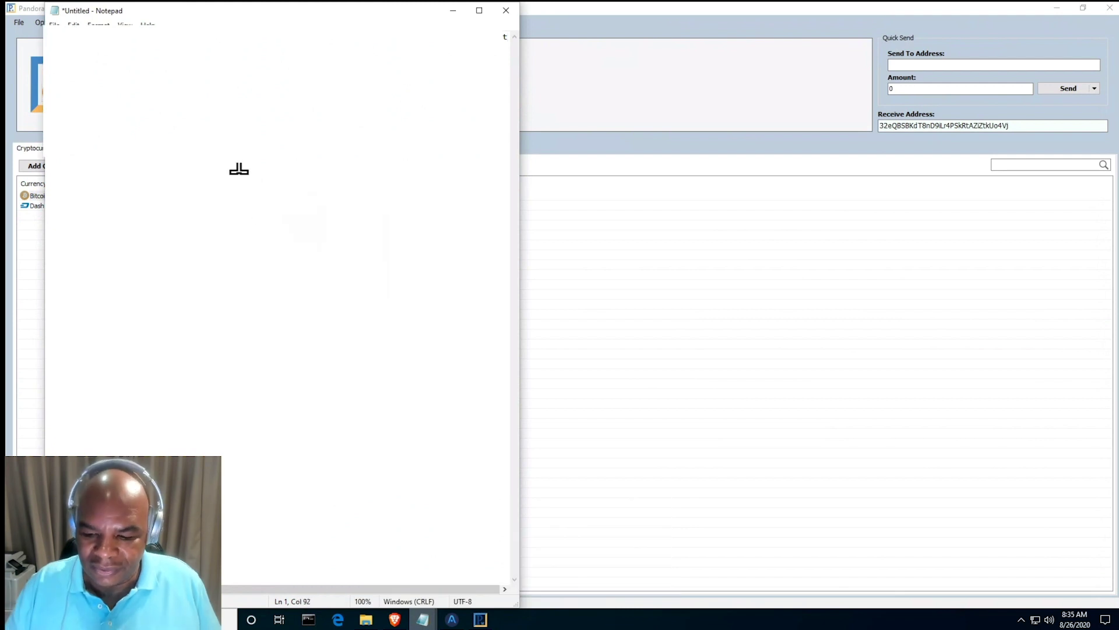
key("Return")
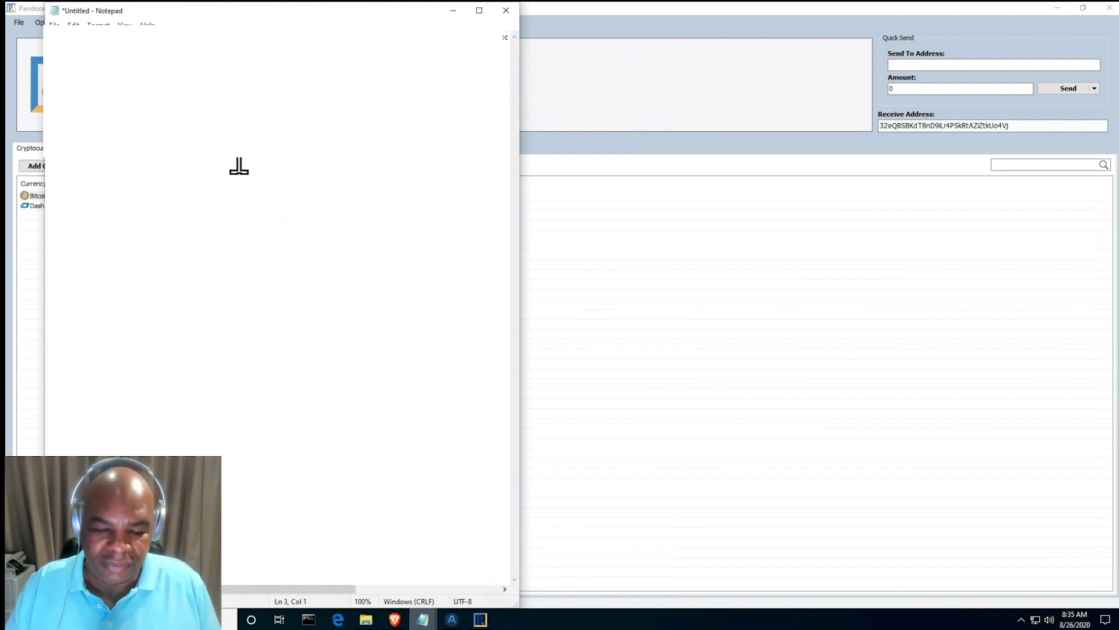
key("Return")
key("Return")
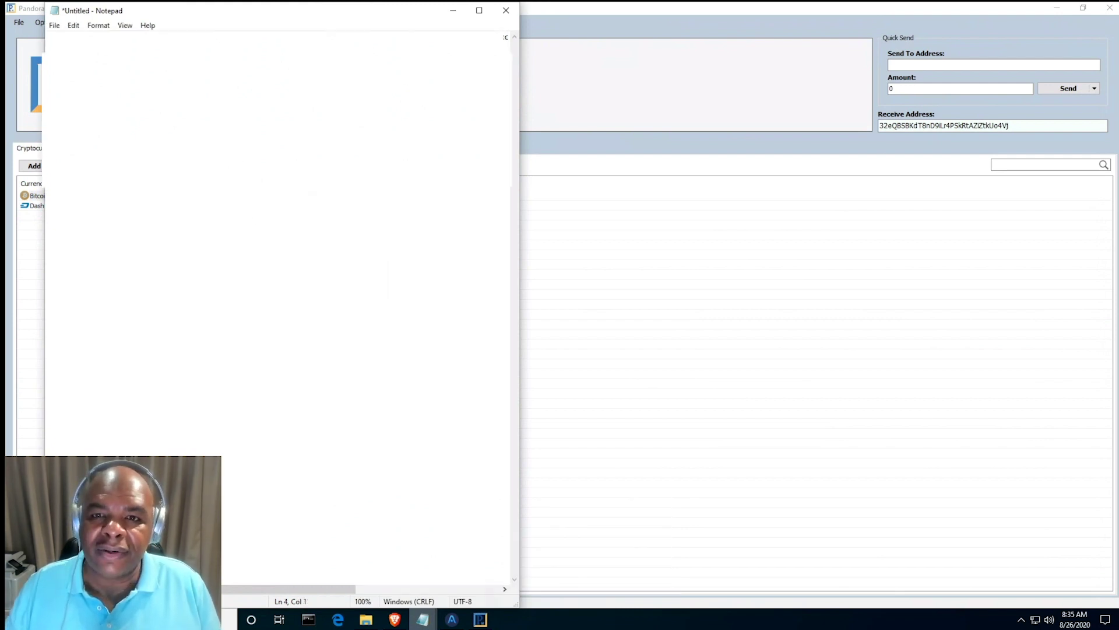
- Show the new account's Dash details and select its Dash receive address
left_click(589, 207)
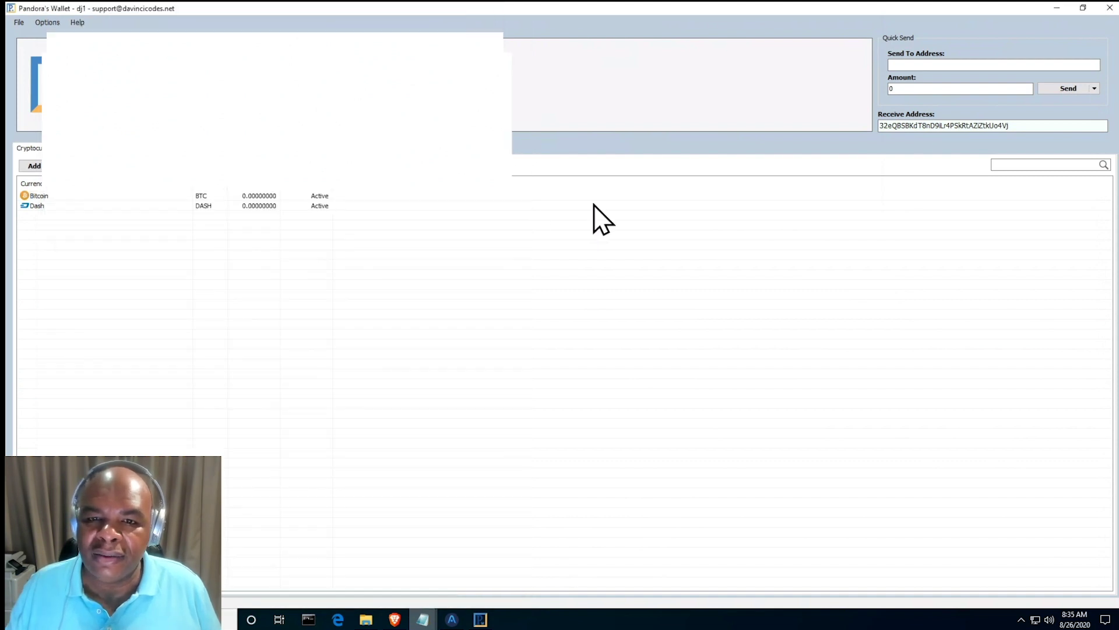
left_click(84, 205)
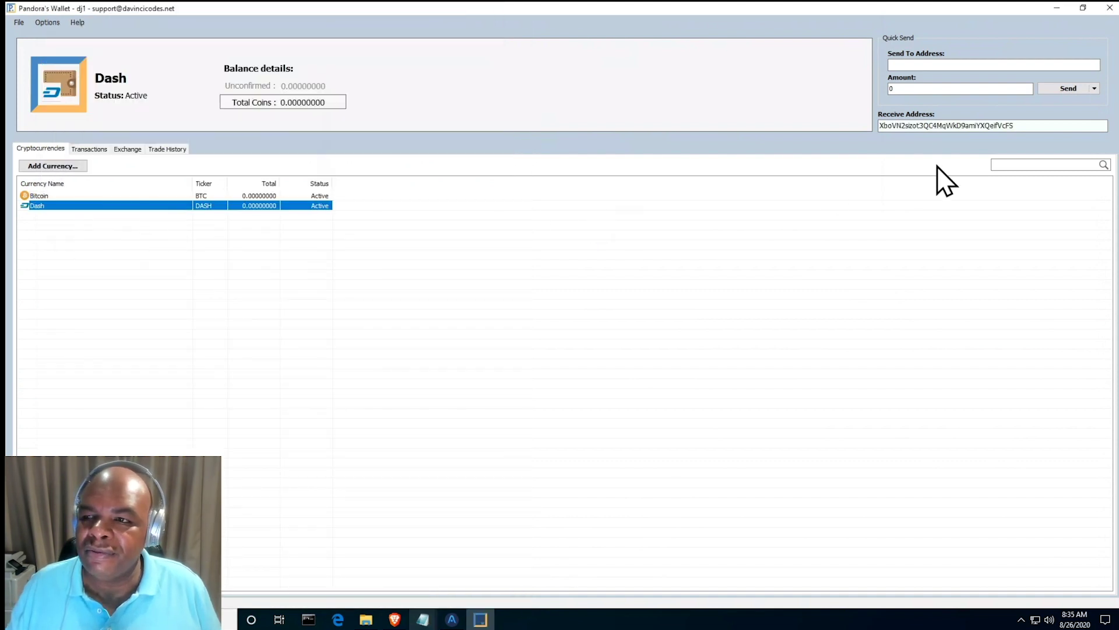
double_click(958, 125)
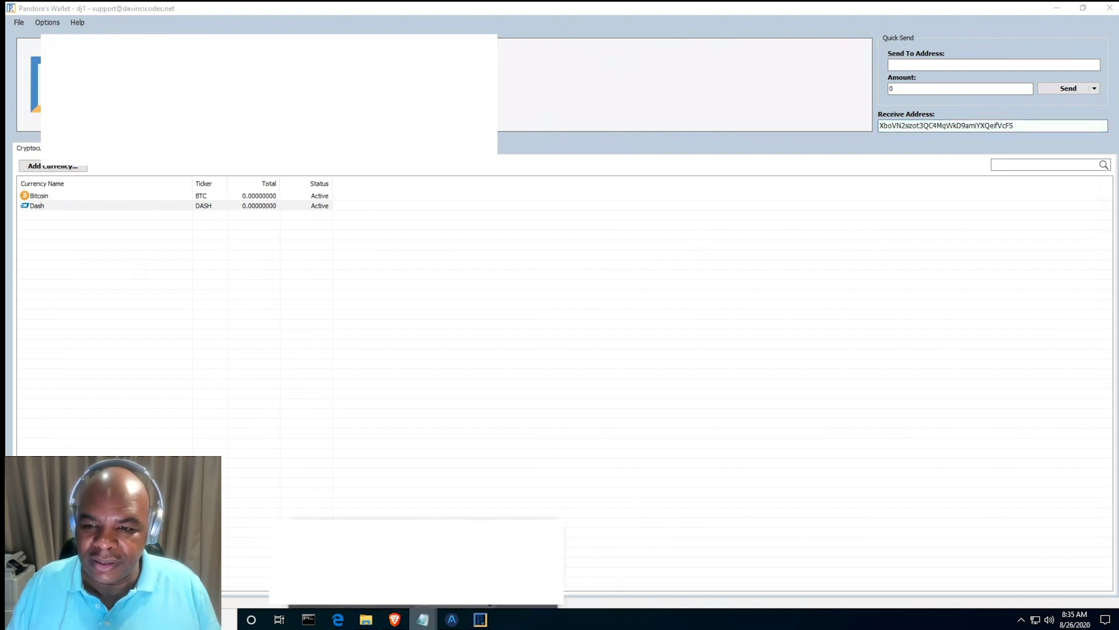
left_click(433, 606)
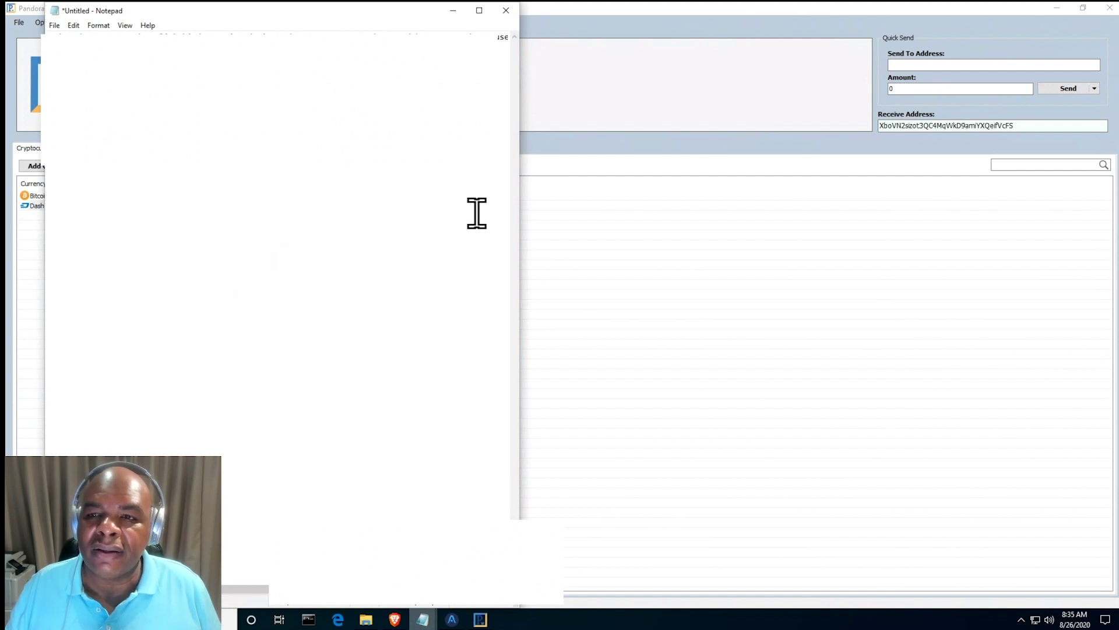
left_click(561, 86)
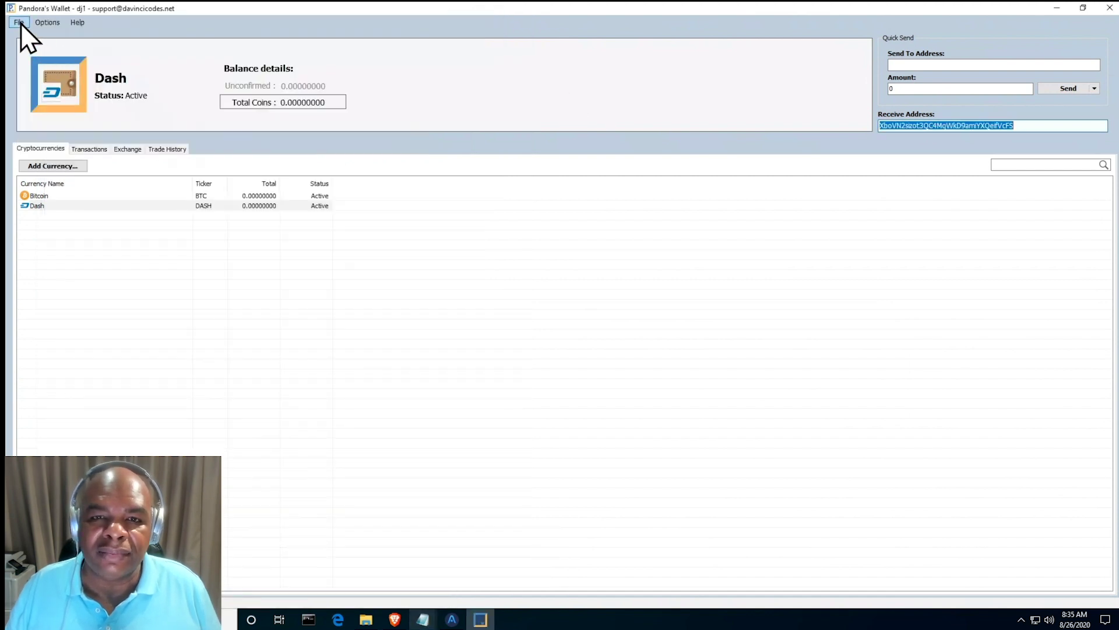
- Log into the main account and display its Dash holdings of 0.15995625
left_click(20, 23)
left_click(34, 41)
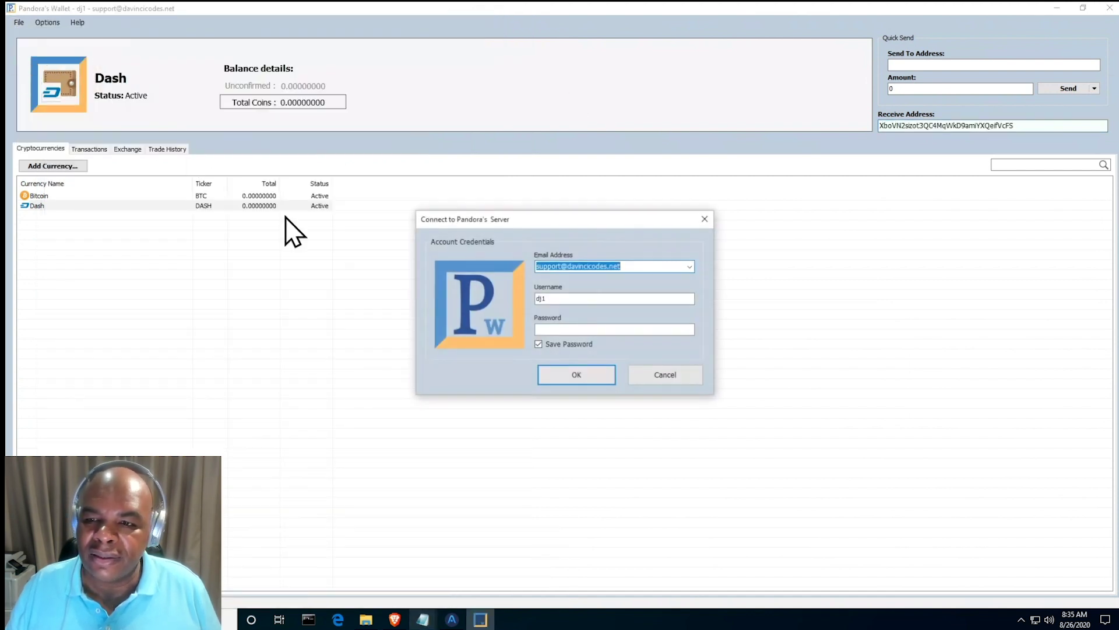
left_click(690, 268)
left_click(660, 286)
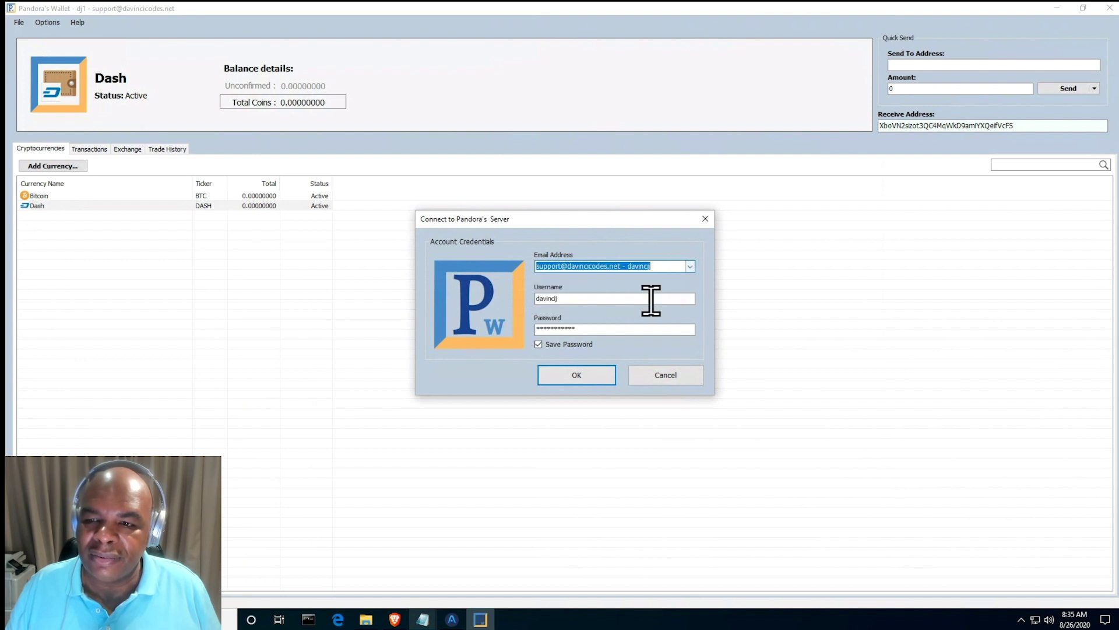
left_click(597, 376)
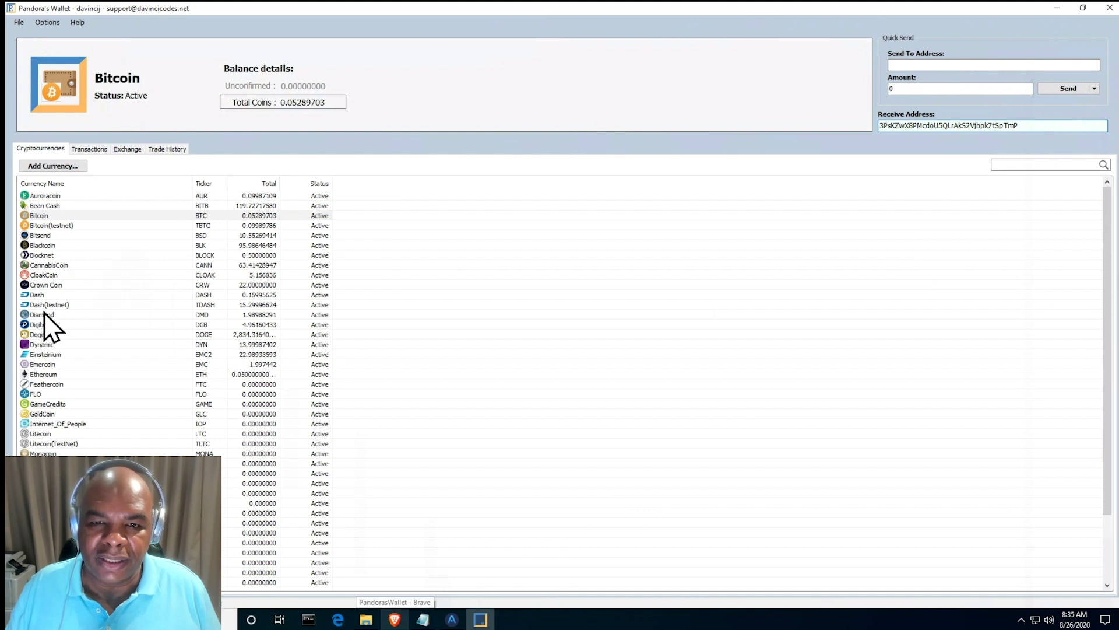
left_click(49, 295)
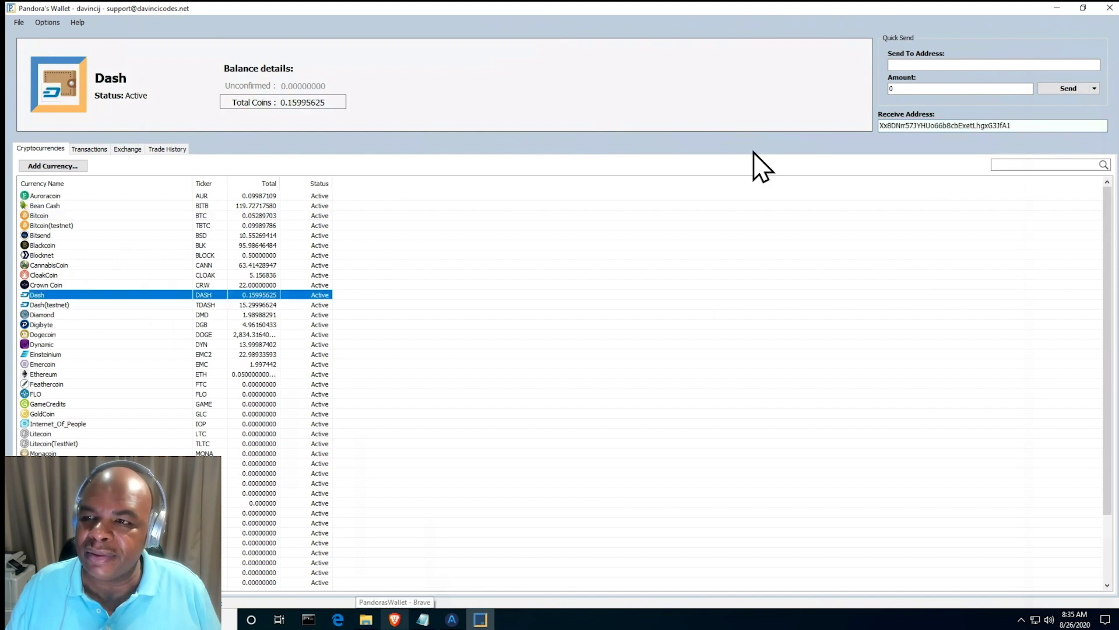
- Send 0.01 DASH to the pasted new-account Dash address, authorising with the wallet password
left_click(990, 64)
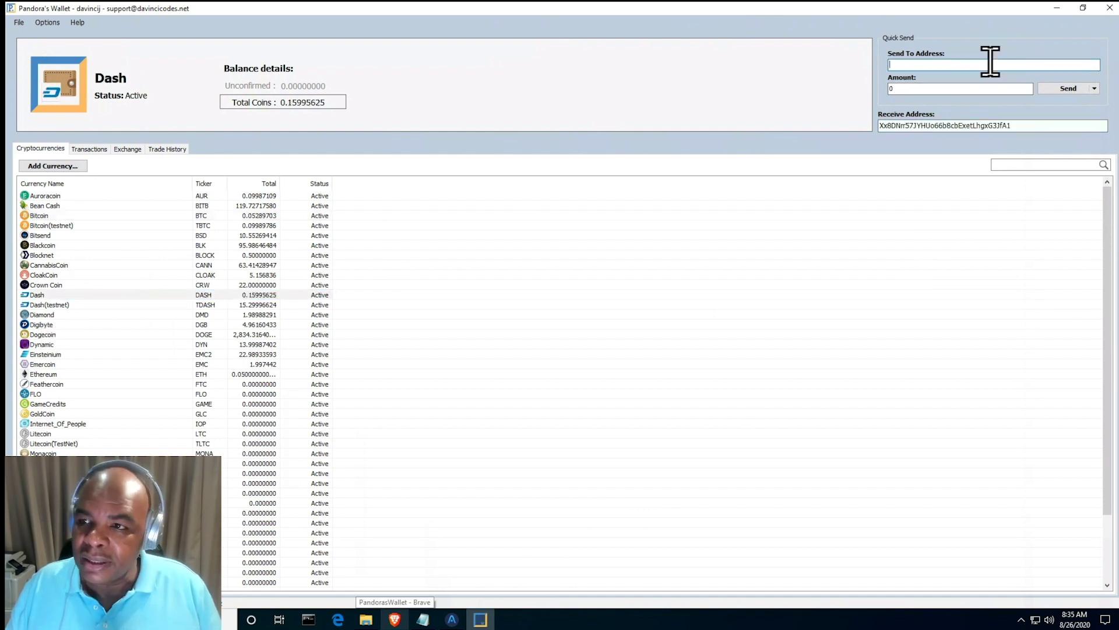
key("ctrl+v")
left_click(976, 87)
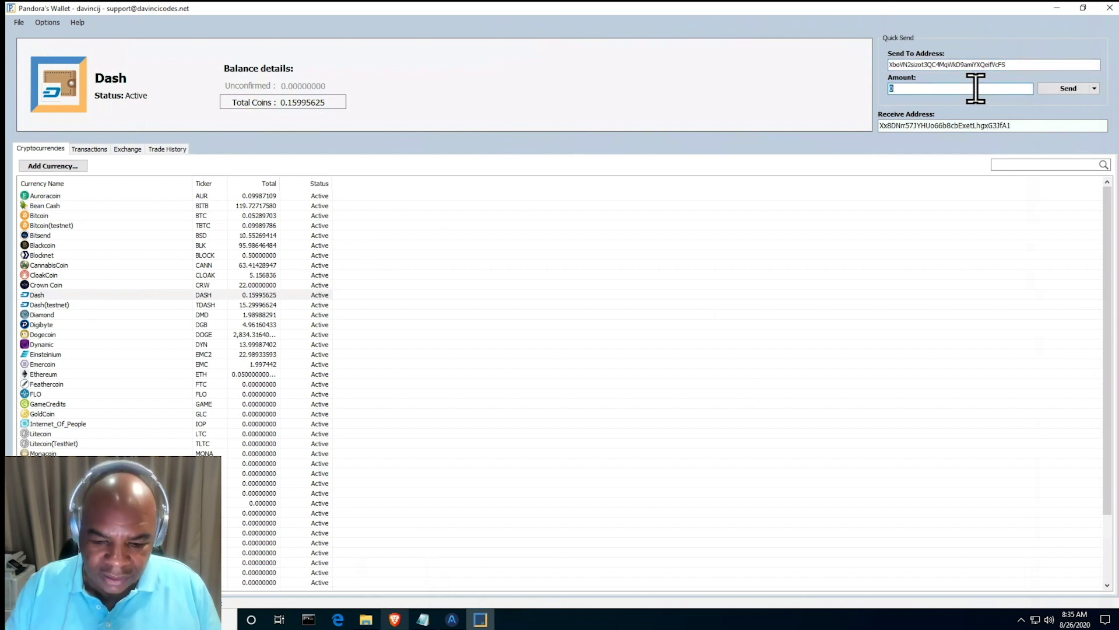
type("0.")
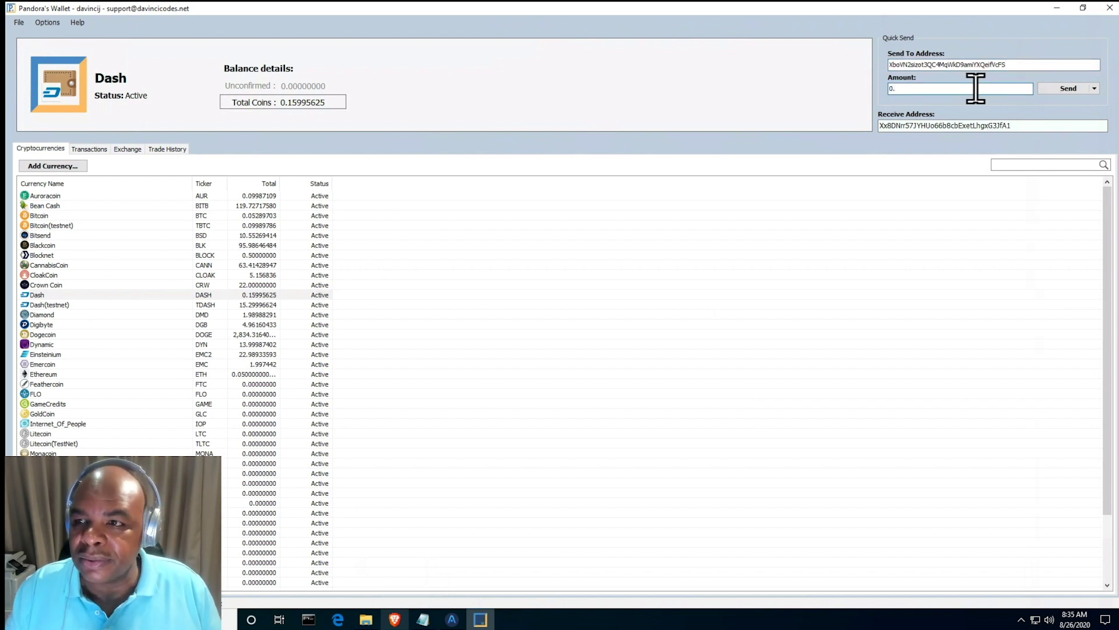
type("01")
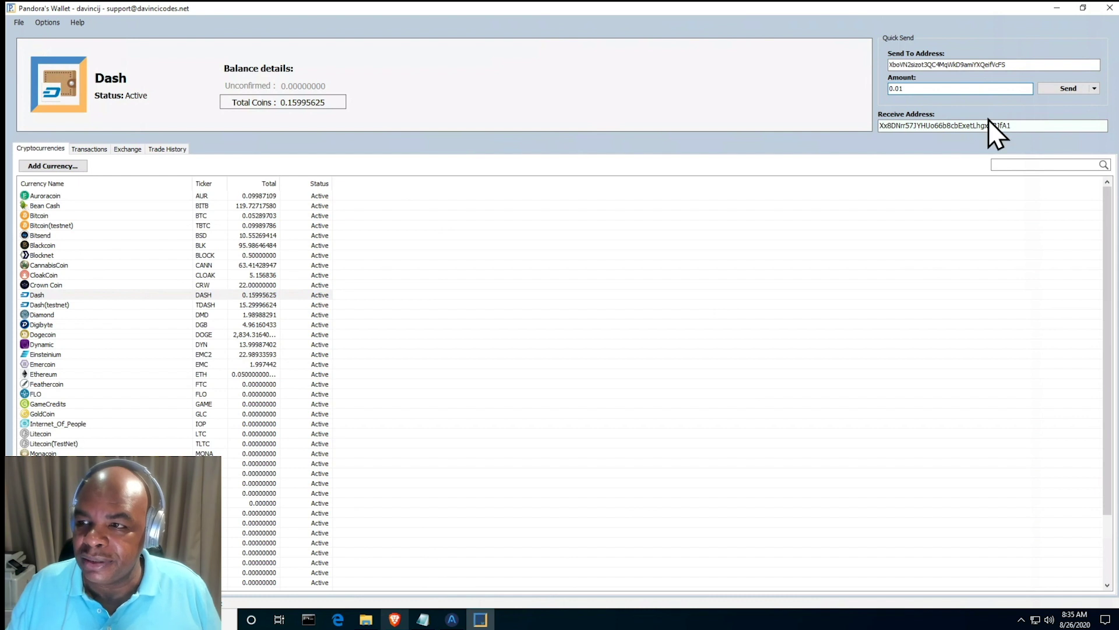
left_click(1072, 93)
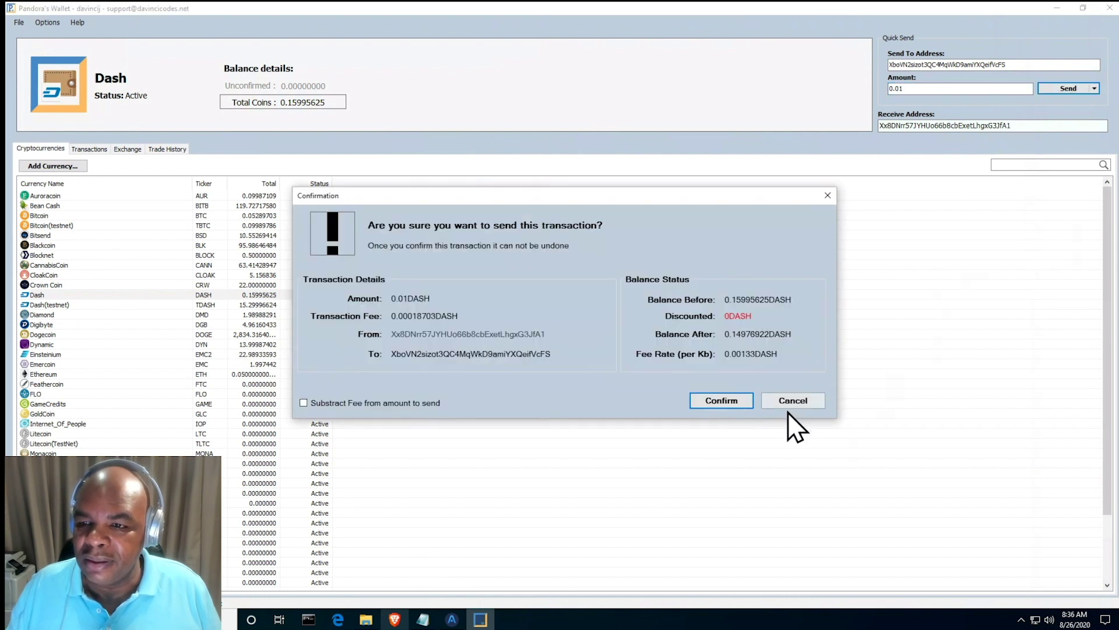
left_click(724, 399)
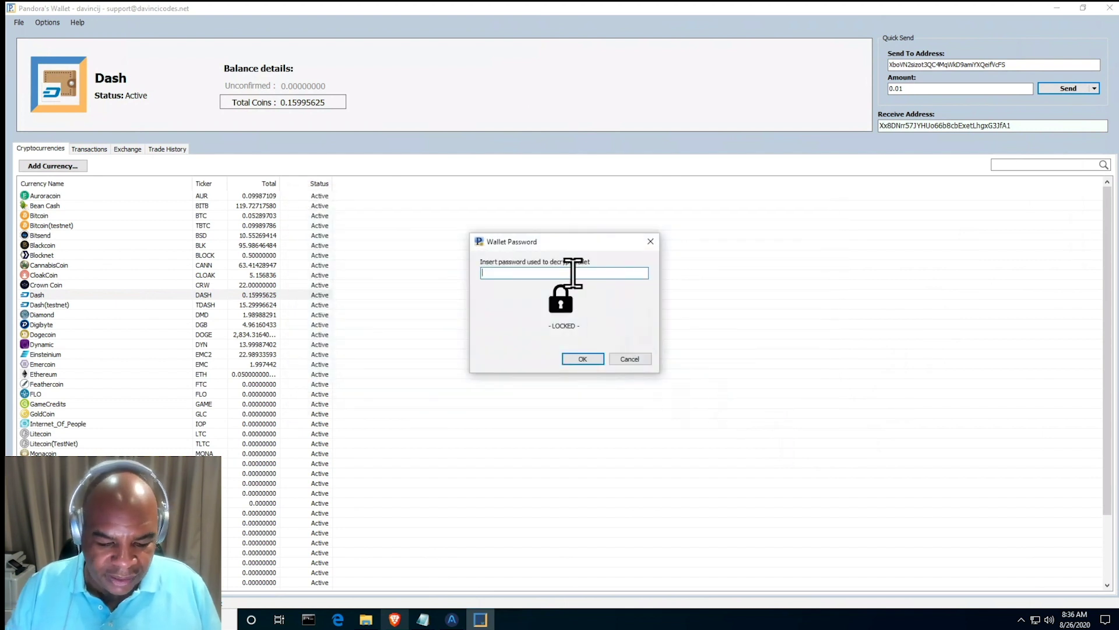
type("pas")
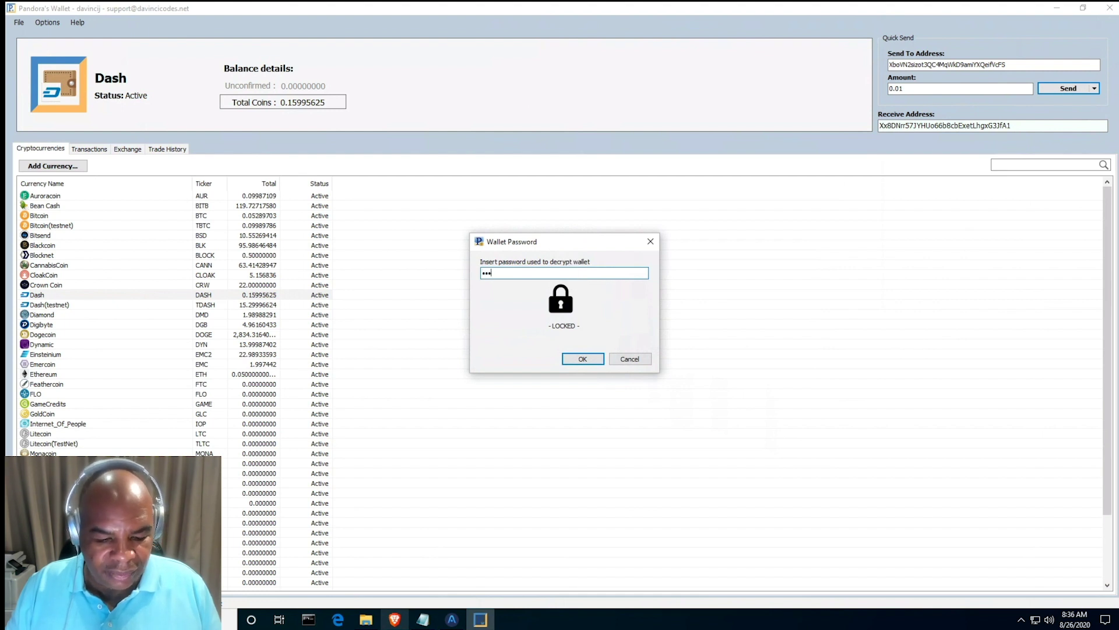
type("sword")
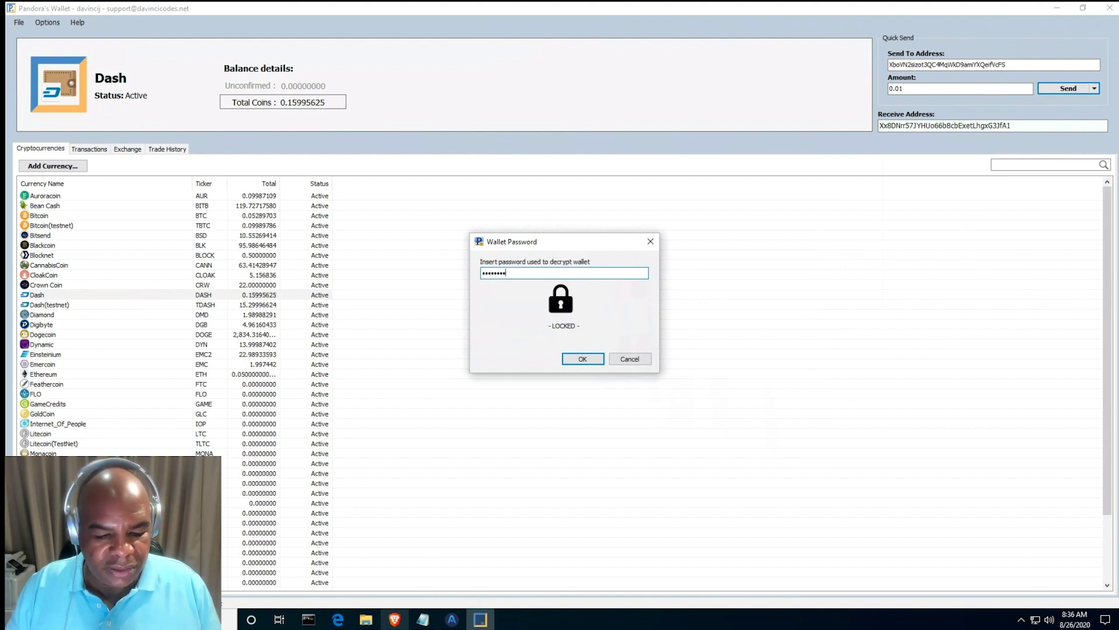
key("Return")
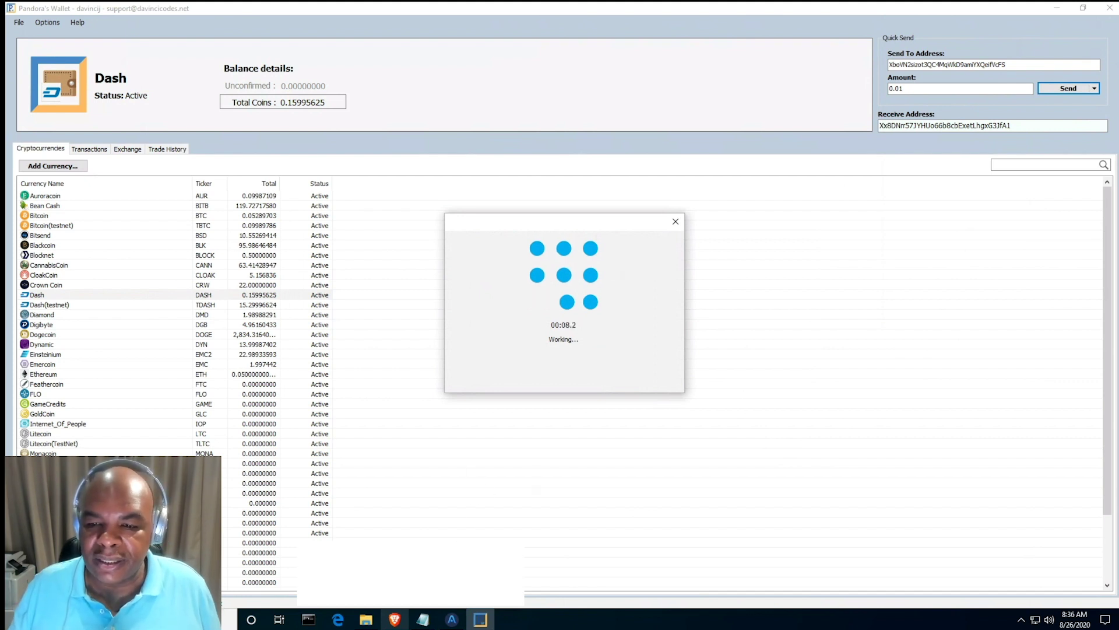
- Close the price-formula Notepad note without saving it
mouse_move(424, 619)
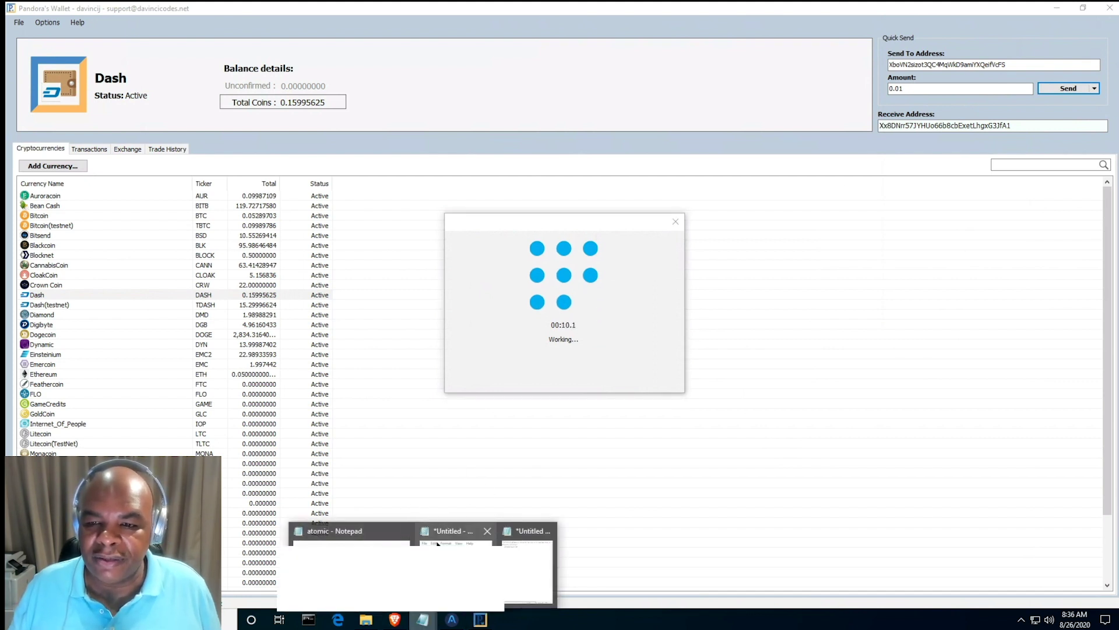
left_click(454, 560)
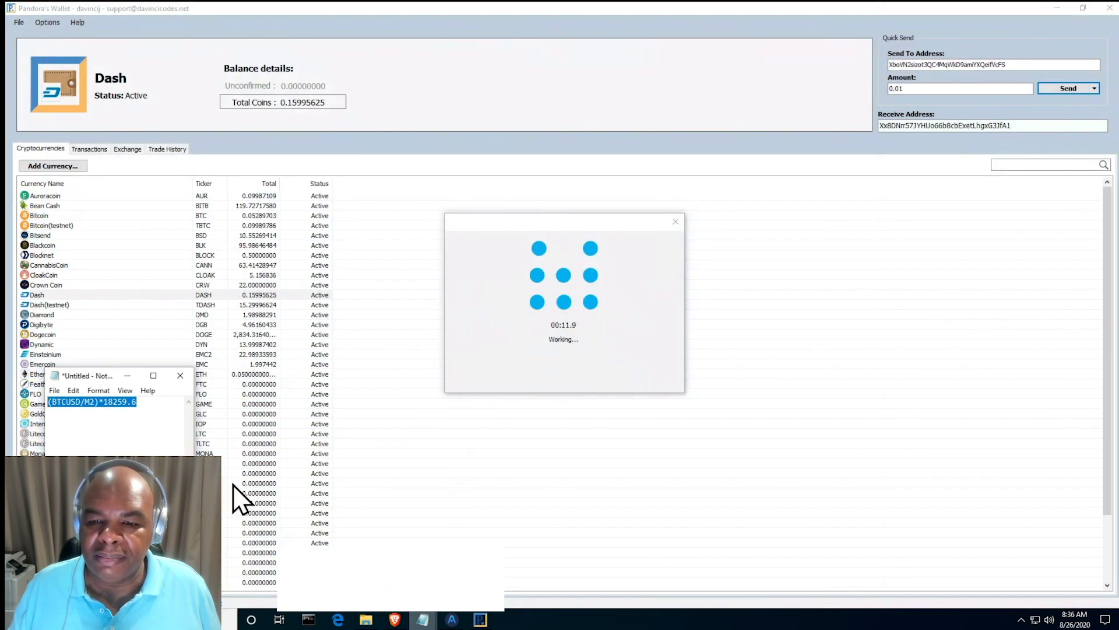
left_click(181, 375)
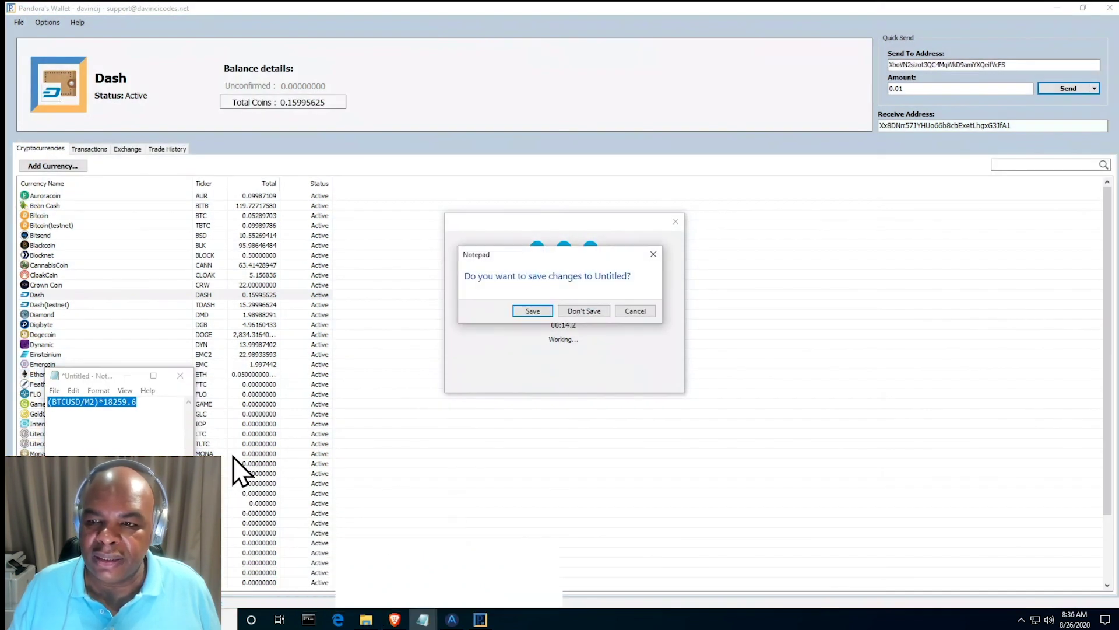
left_click(586, 310)
- Bring up the address note, then minimize it to reveal the wallet
mouse_move(424, 623)
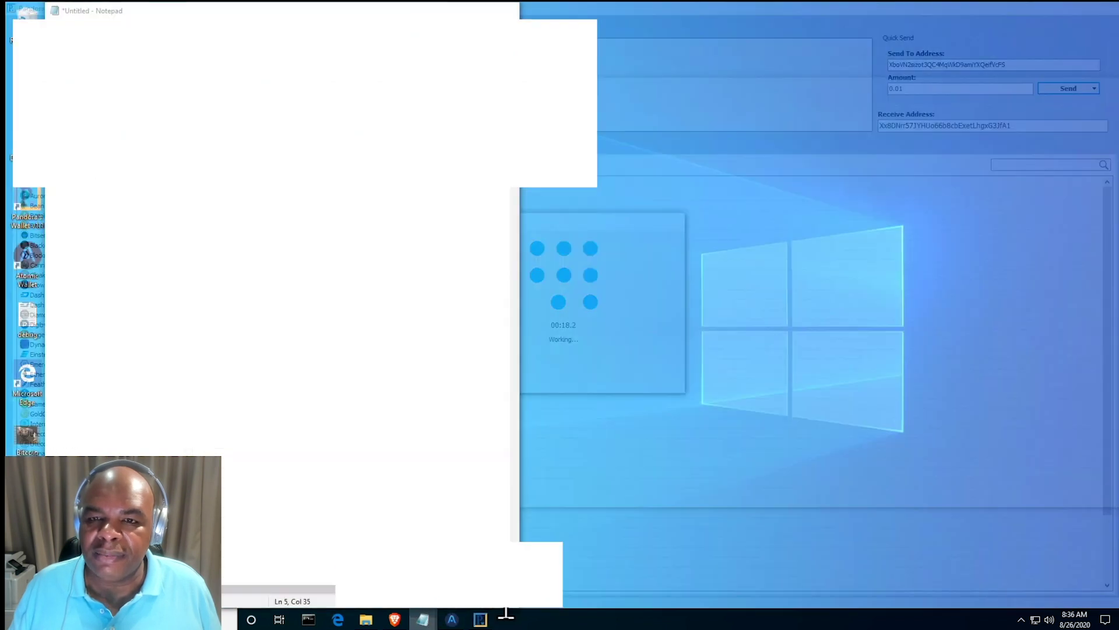
left_click(491, 531)
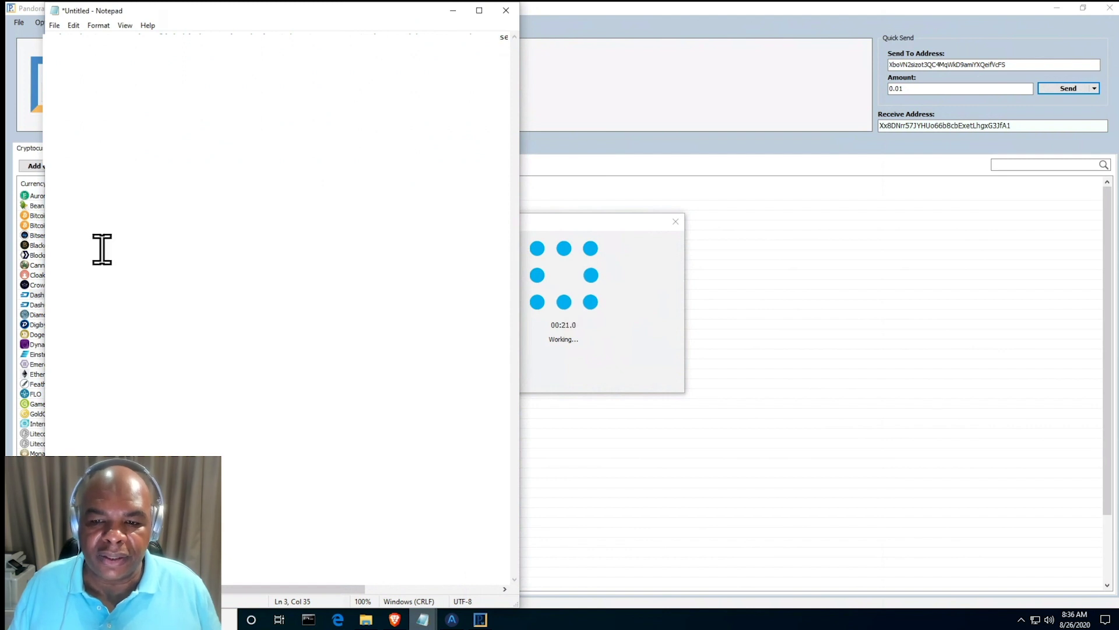
scroll(100, 247, "left", 2)
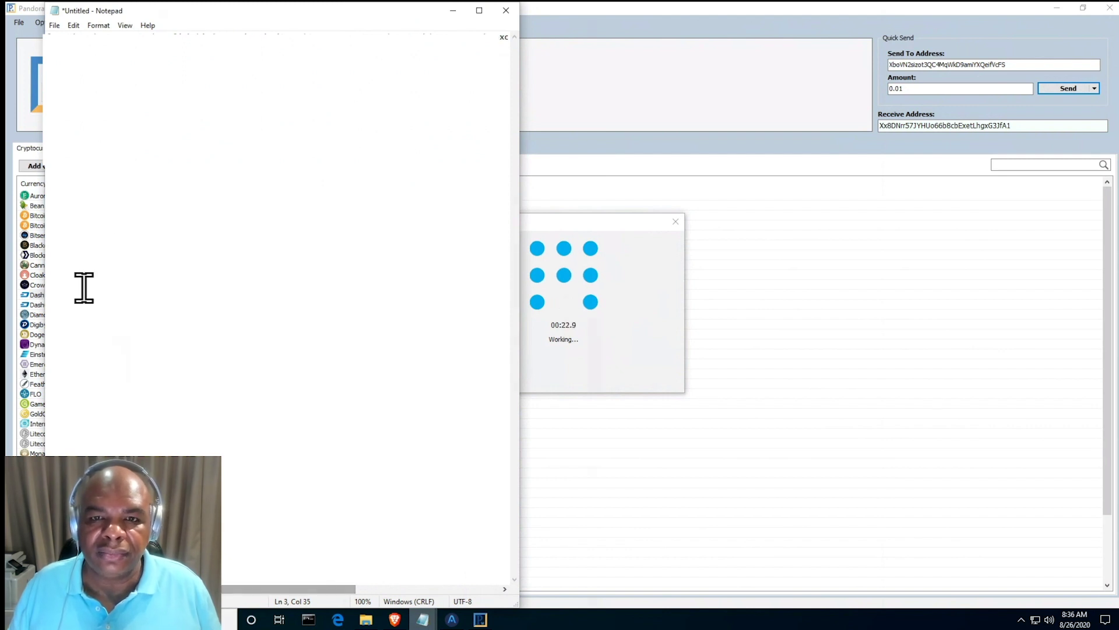
left_click_drag(45, 16, 45, 17)
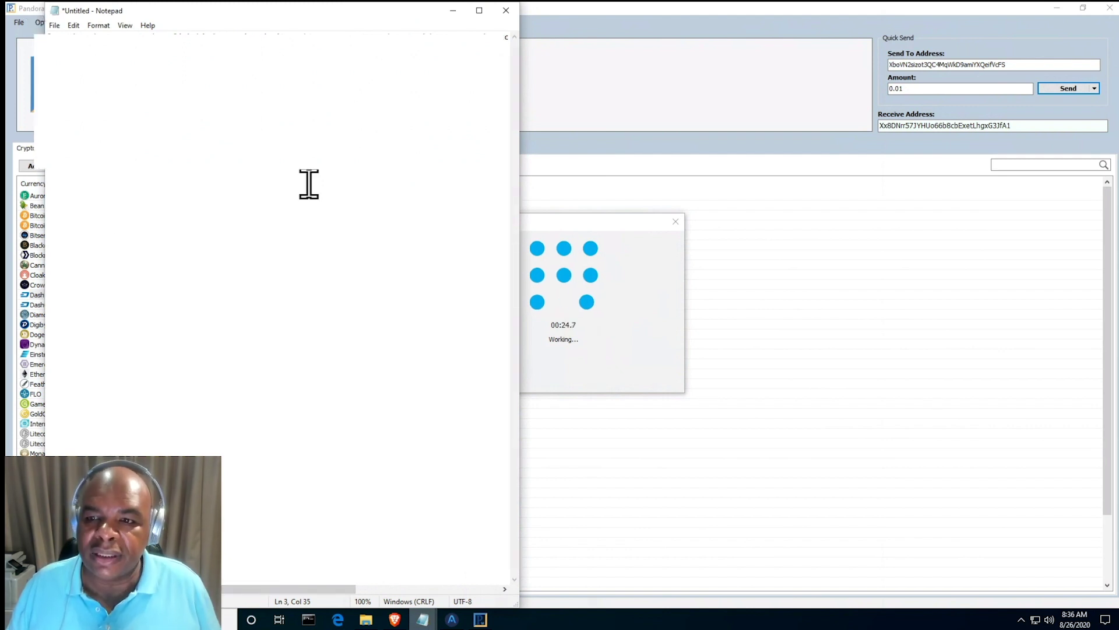
left_click(453, 17)
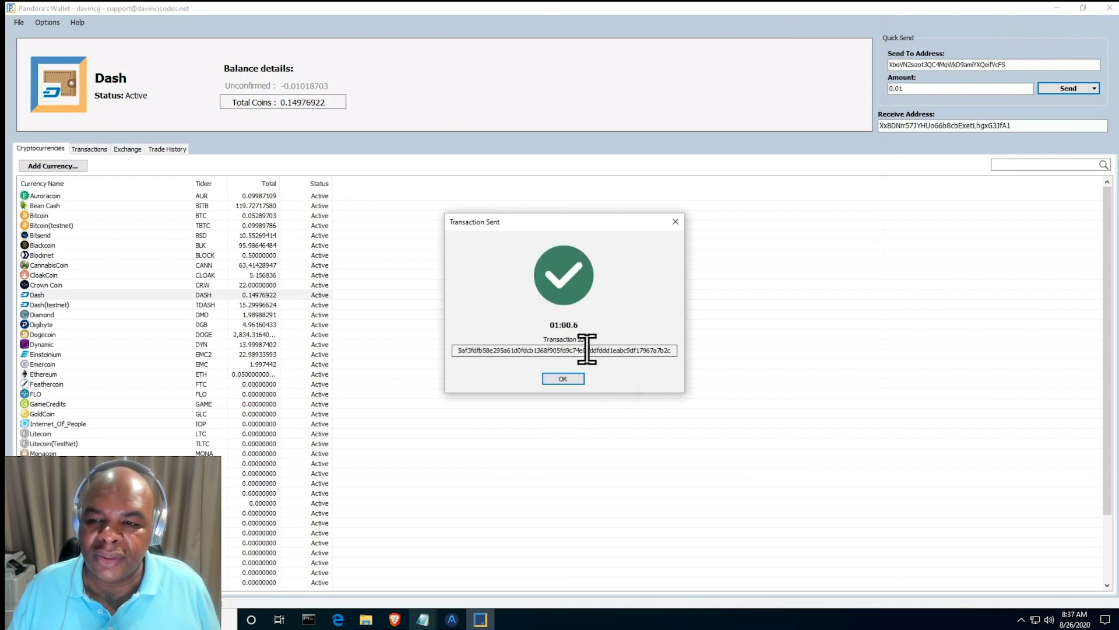
- Dismiss the Transaction Sent notice and verify the unconfirmed 0.01018703 Dash debit in Transactions
left_click(569, 376)
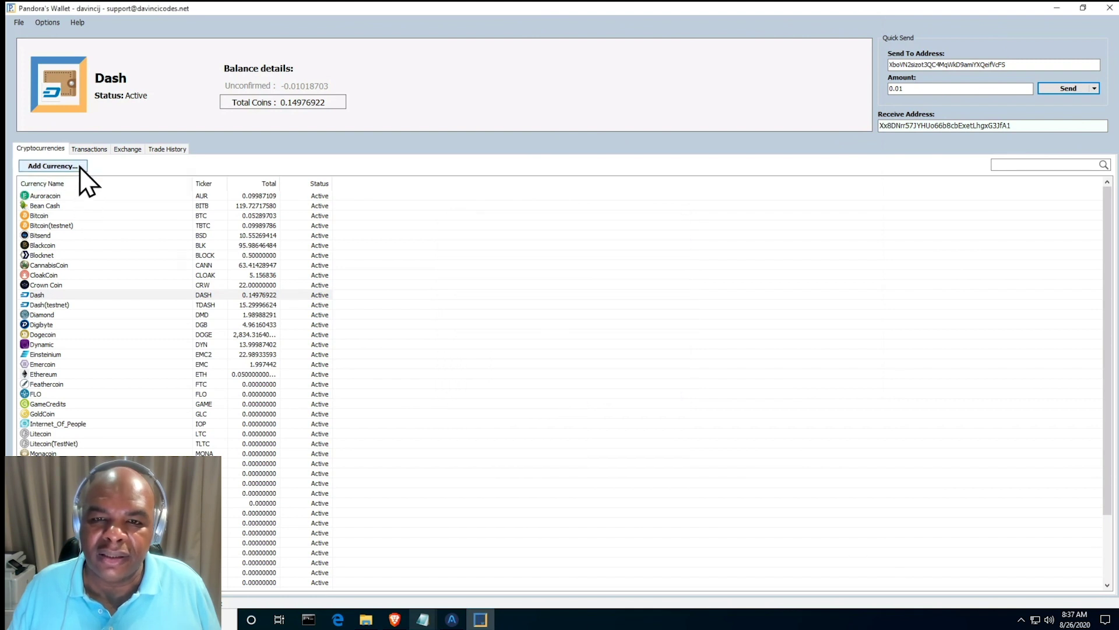
left_click(89, 148)
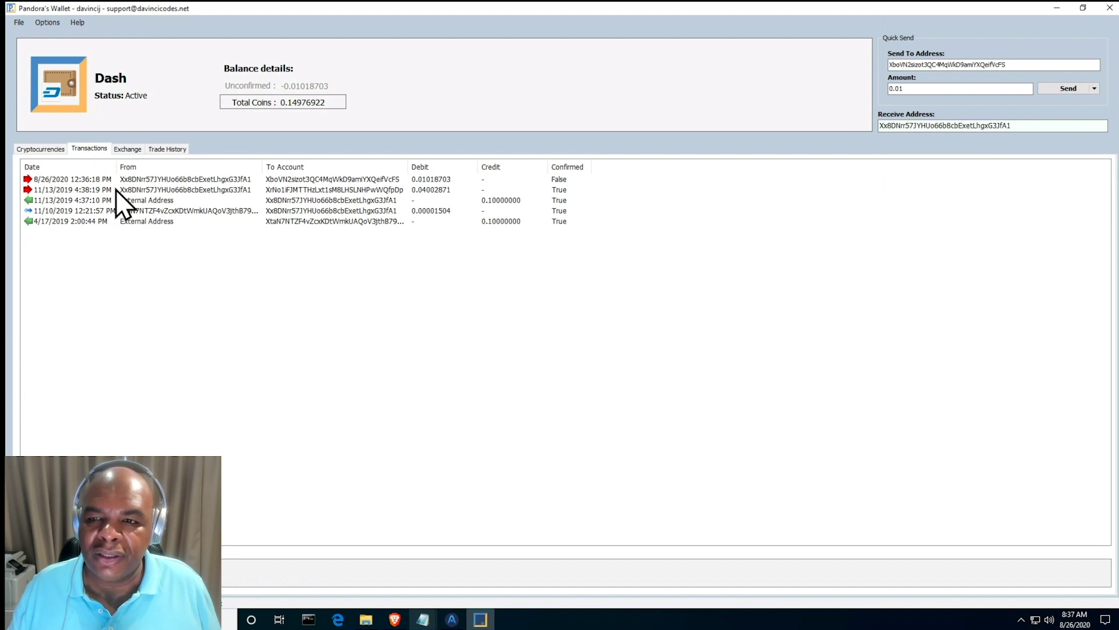
left_click(137, 182)
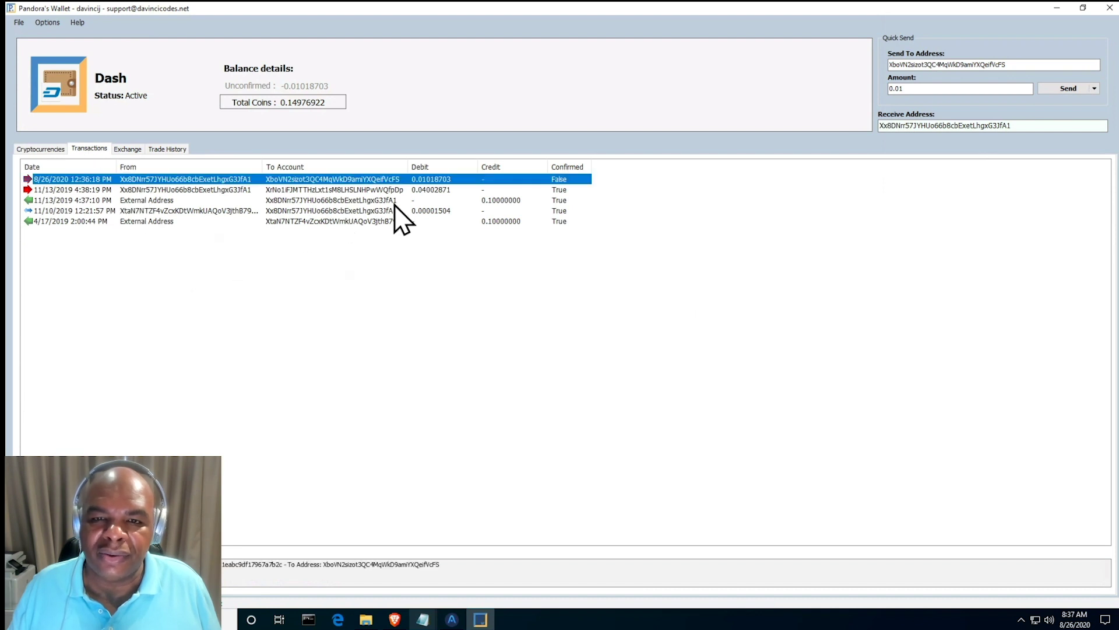
left_click(30, 148)
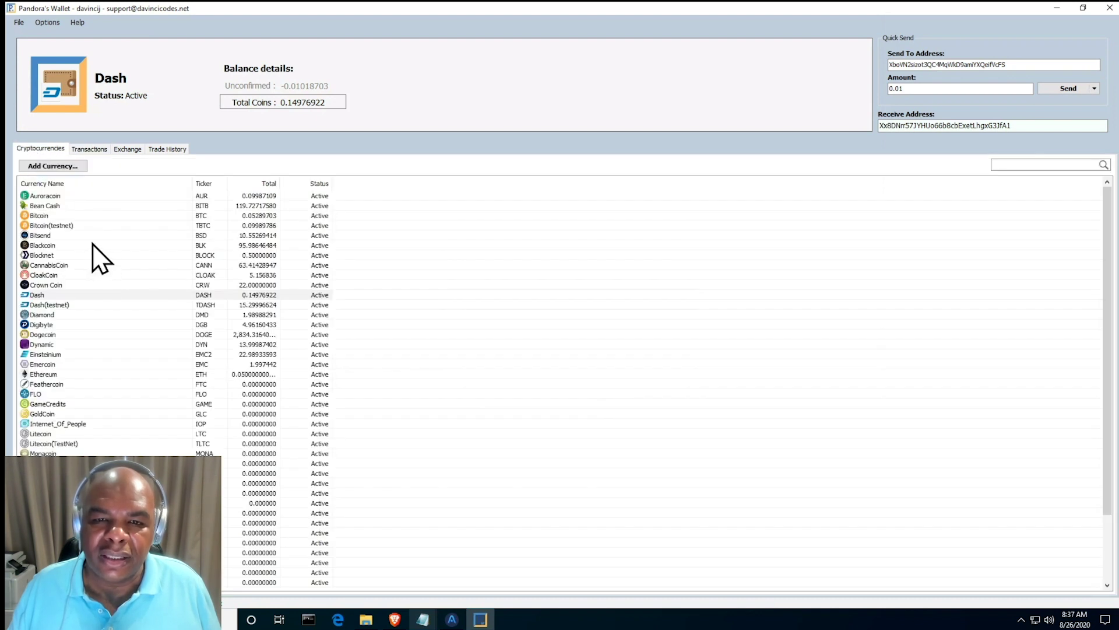
left_click(64, 215)
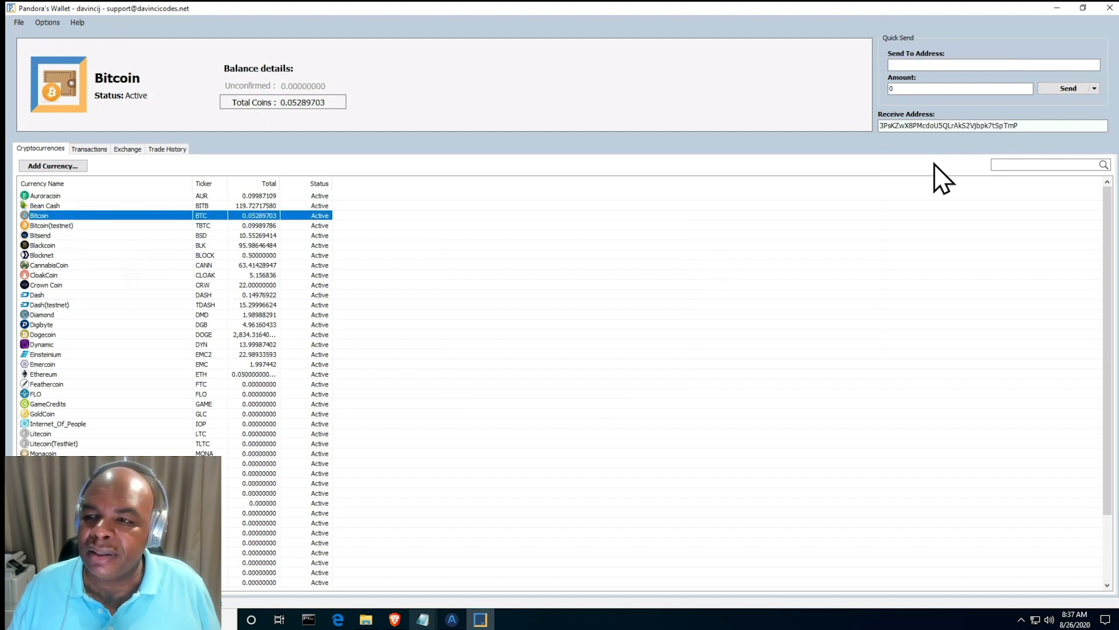
- Send 0.01 BTC to the pasted new-account Bitcoin address, authorising with the wallet password
left_click(906, 65)
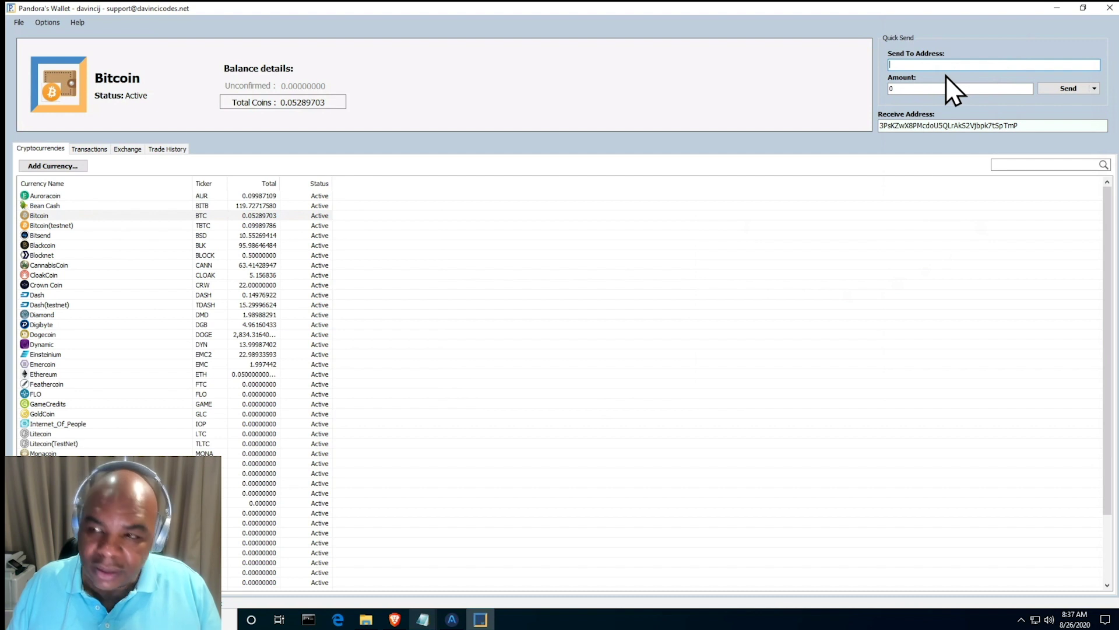
type("32eQBS8KdT8nD9iLr4PSkRtAZiZtkUo4Vj")
left_click(961, 88)
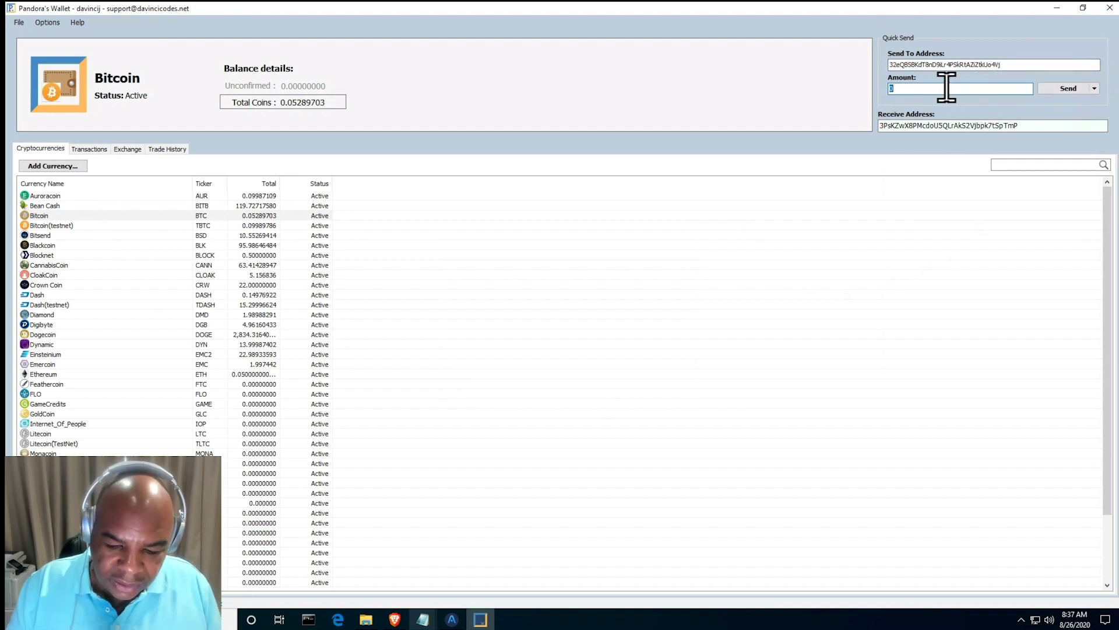
type("0.")
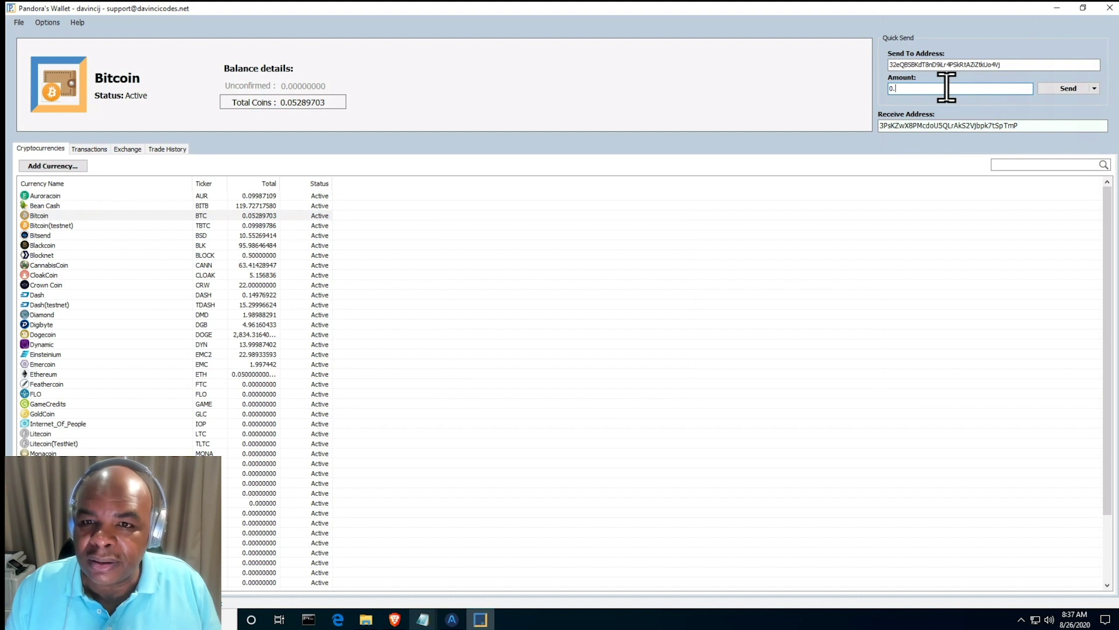
type("01")
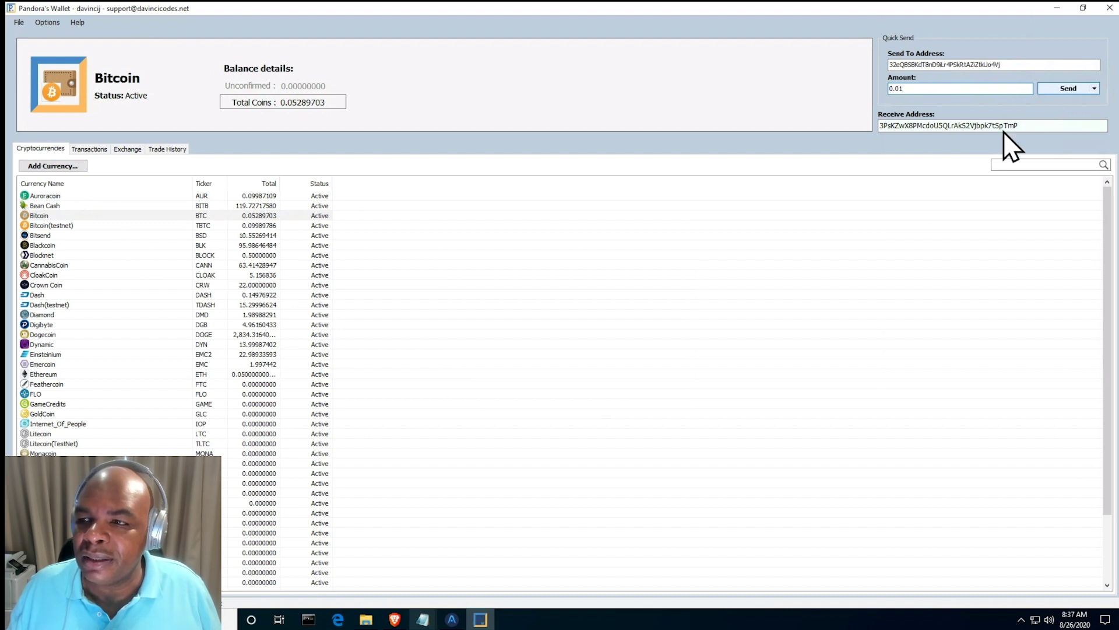
left_click(1058, 89)
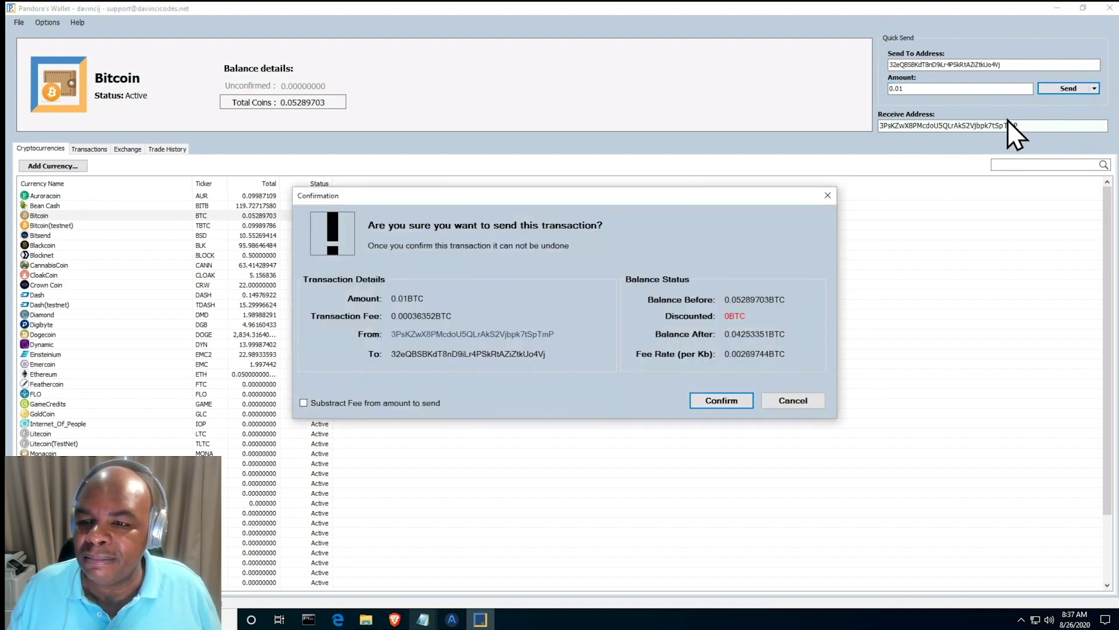
left_click(711, 403)
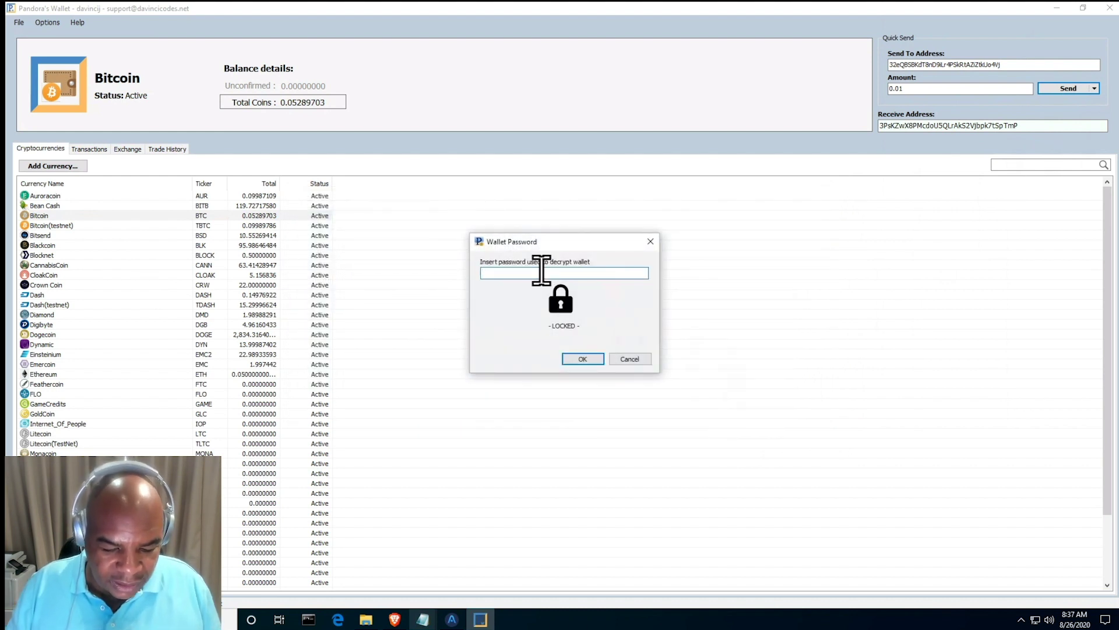
type("••")
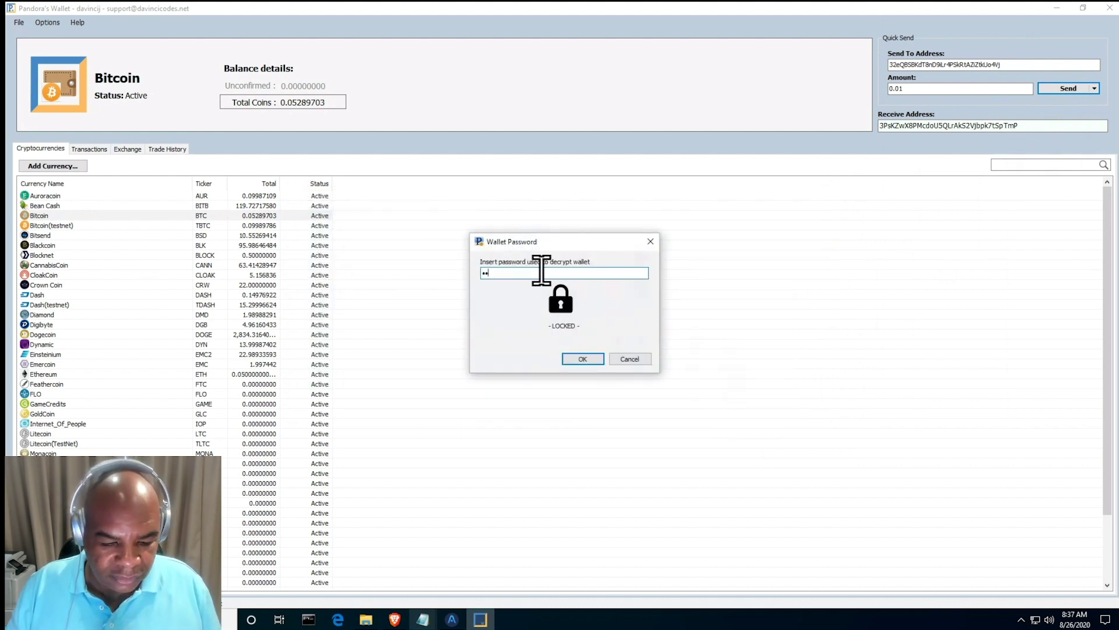
type("•••••••")
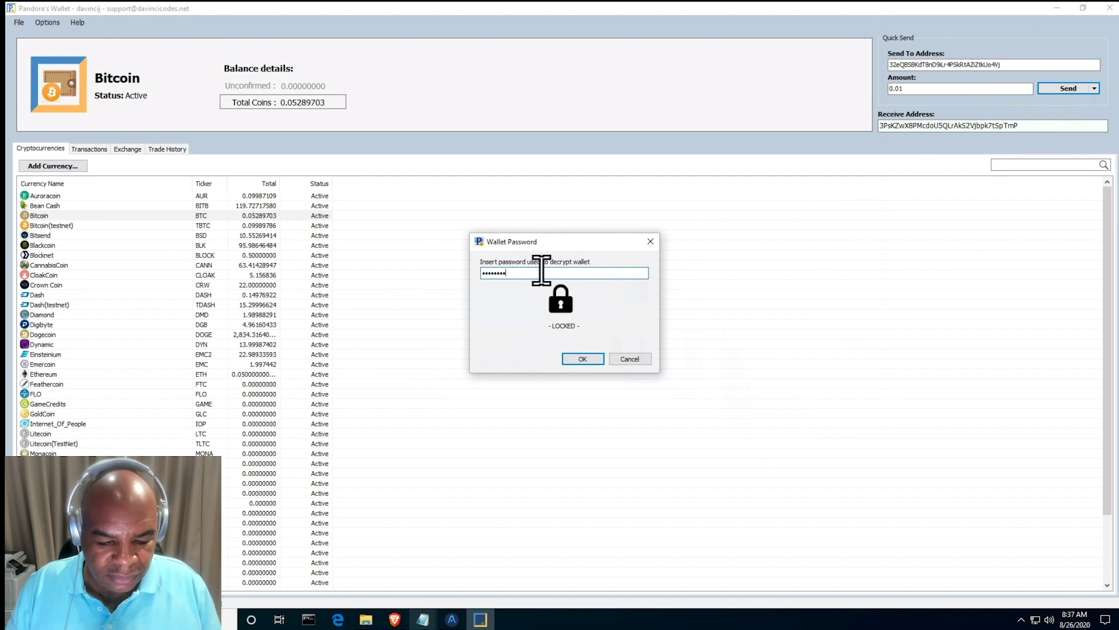
type("•")
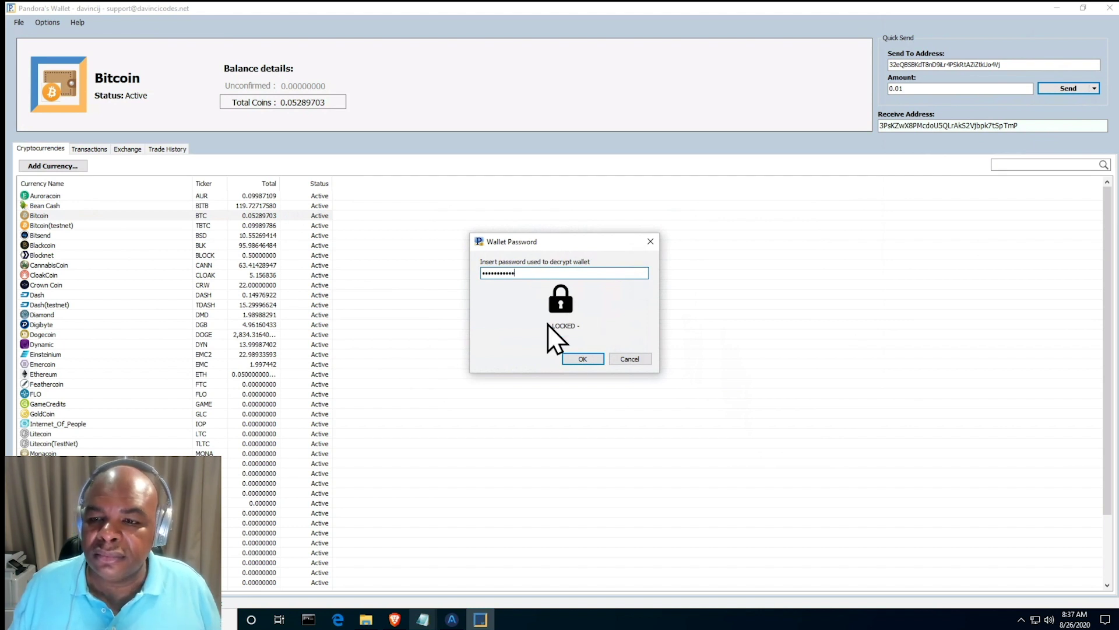
left_click(569, 356)
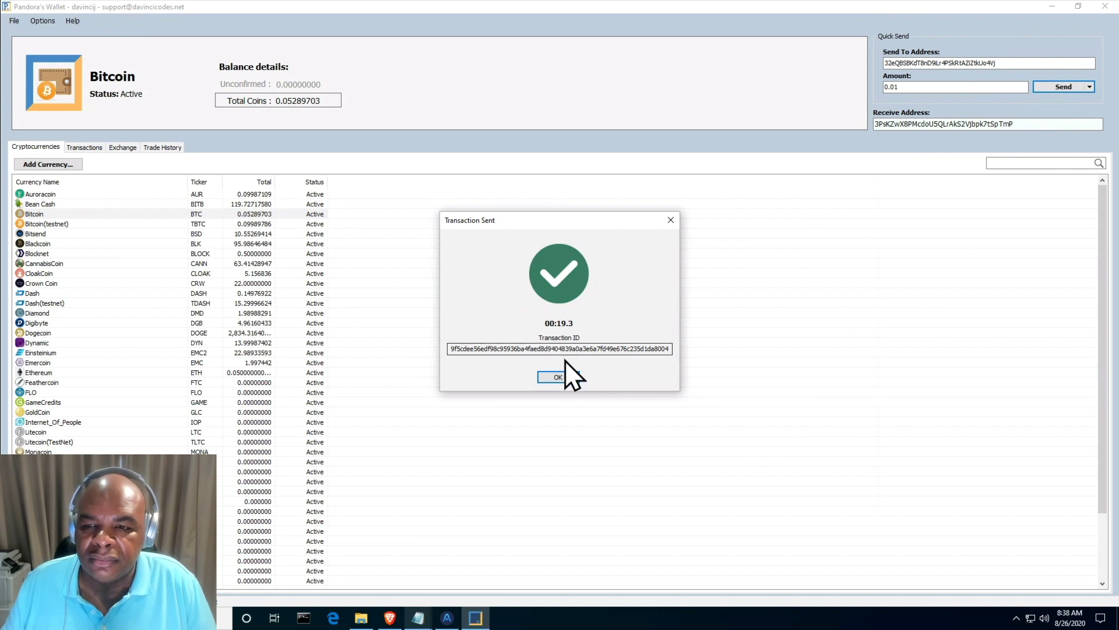
left_click(557, 377)
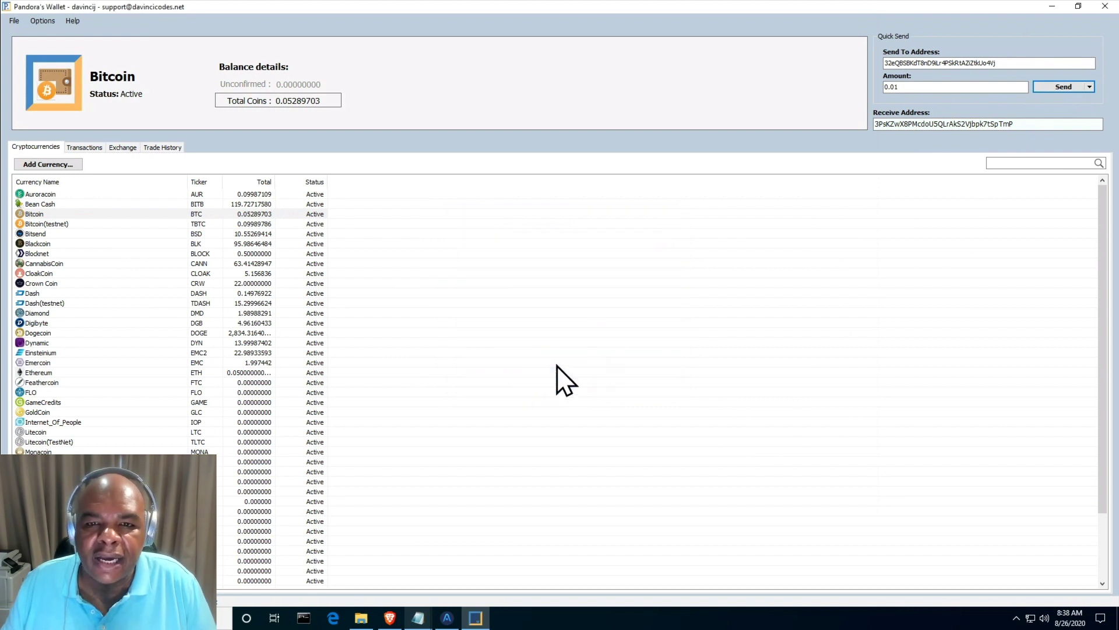
left_click(13, 21)
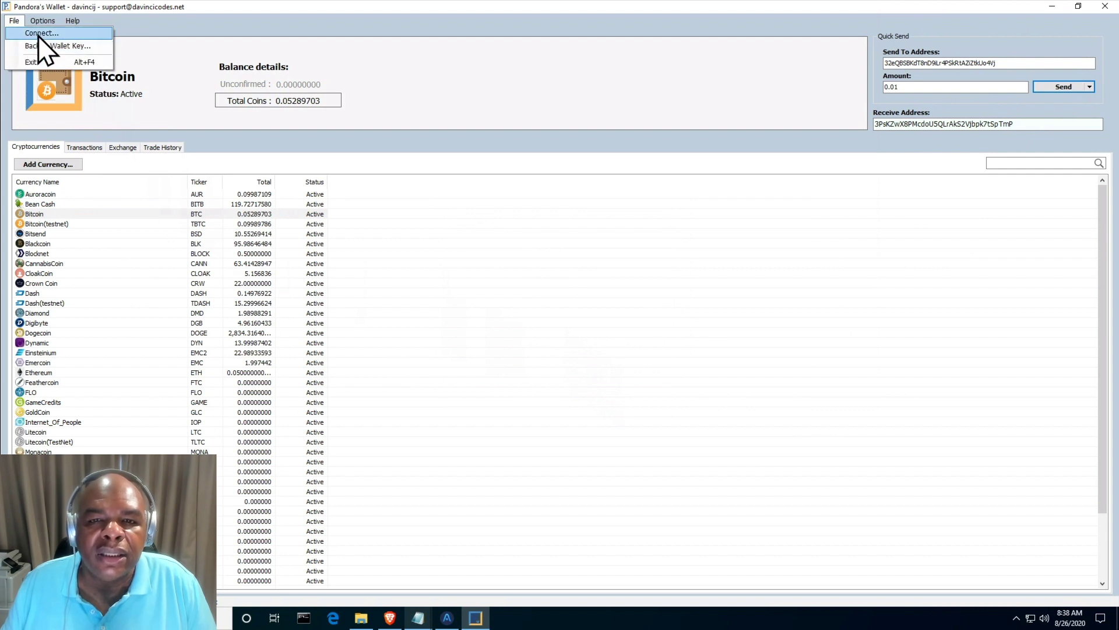
- Log into the new account and view its Dash and Bitcoin wallets
left_click(38, 34)
left_click(685, 265)
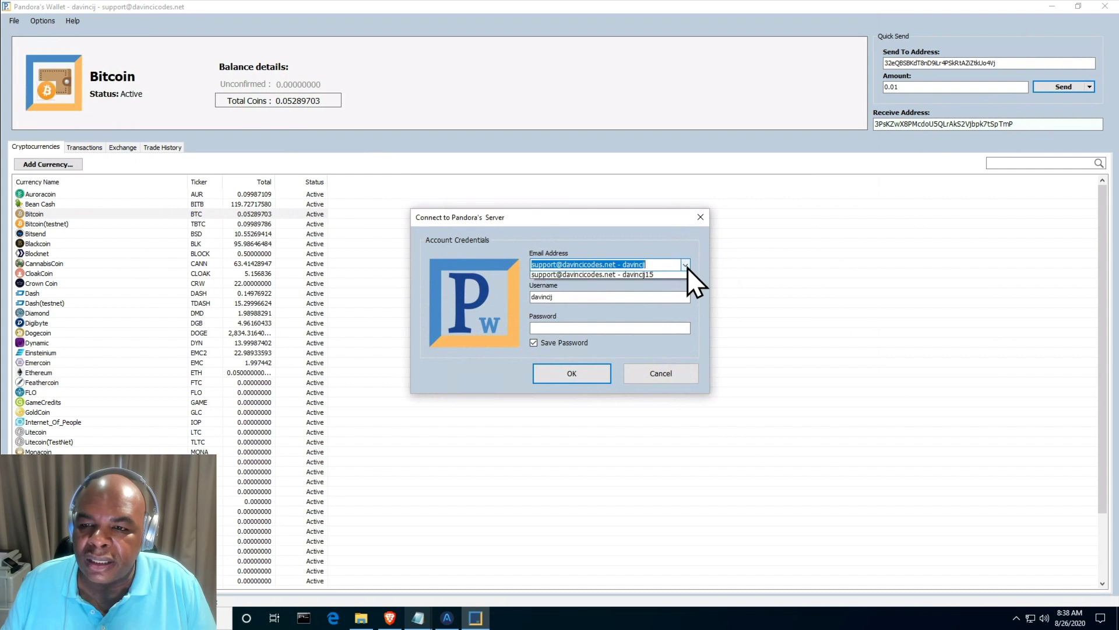
left_click(604, 284)
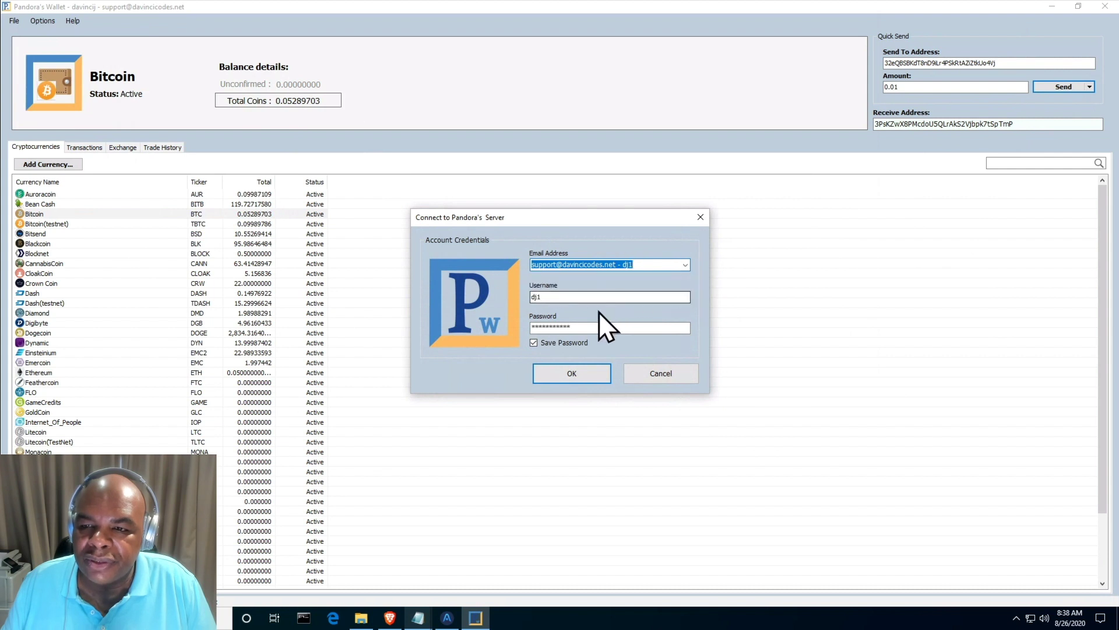
left_click(562, 369)
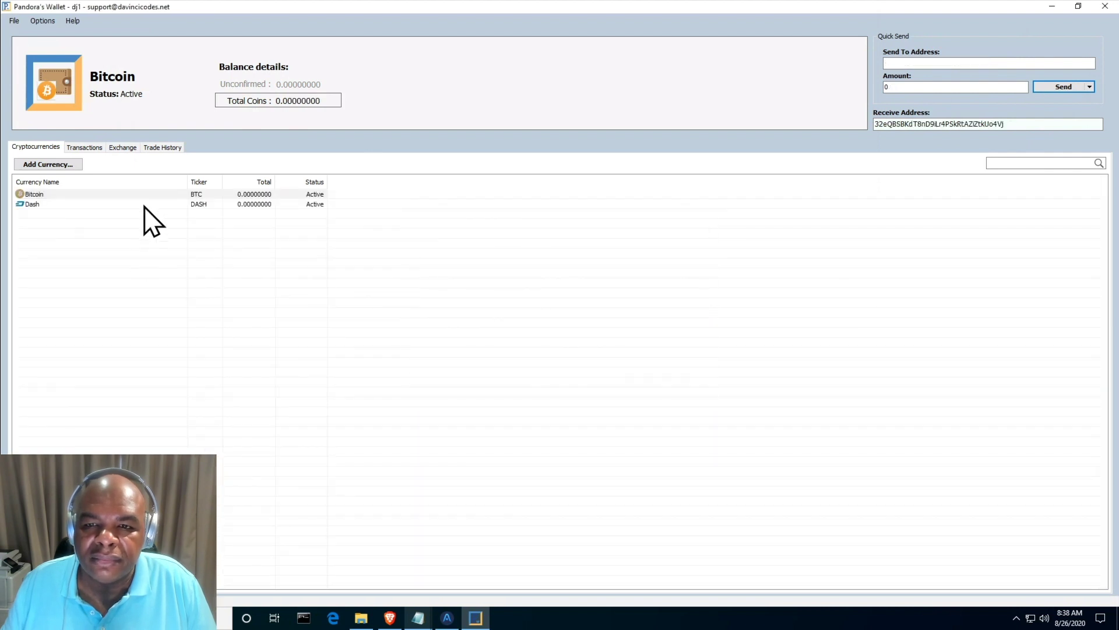
left_click(73, 147)
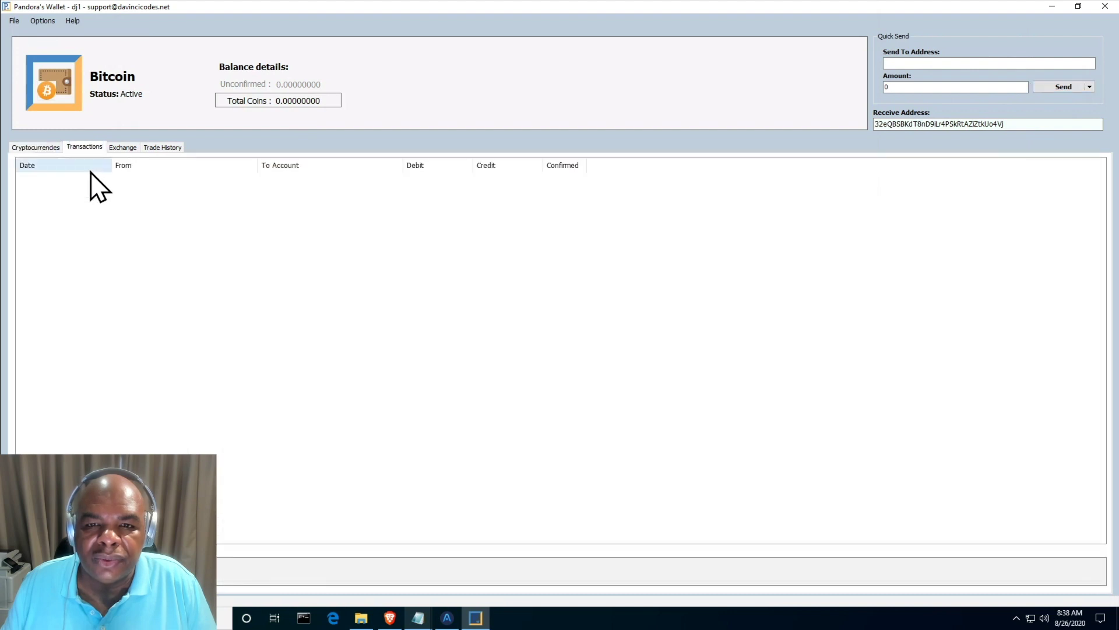
left_click(42, 149)
left_click(121, 204)
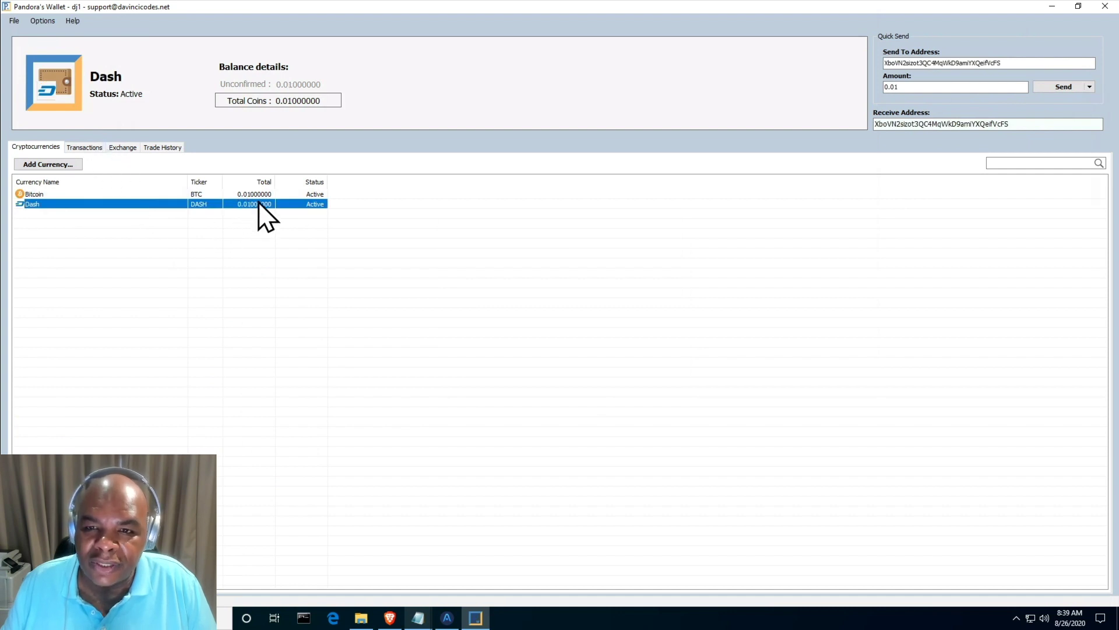
left_click(191, 193)
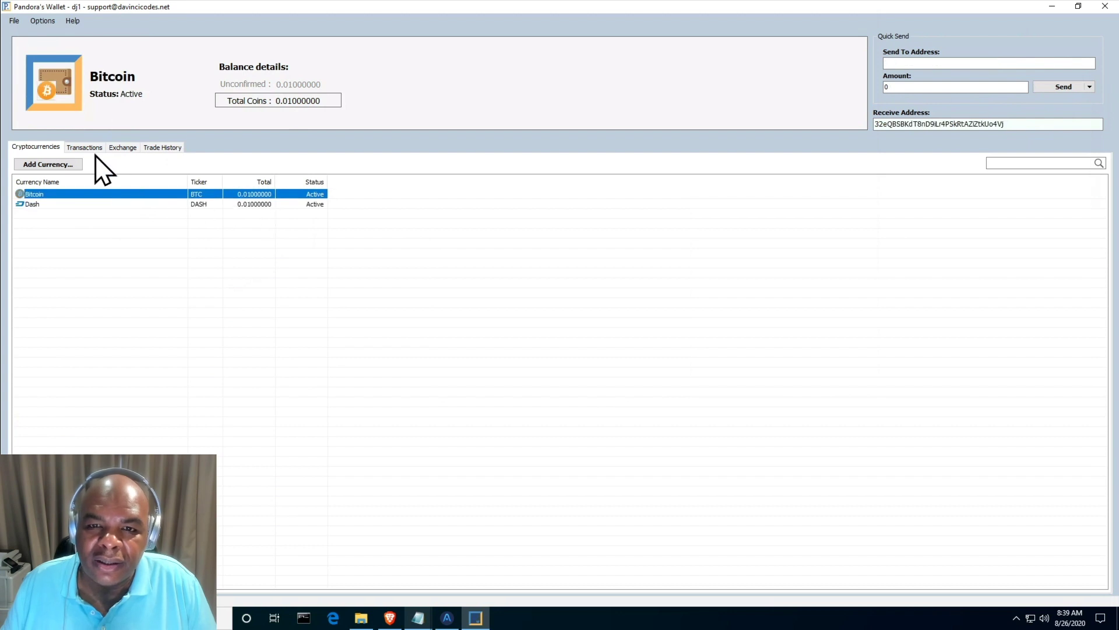
- Confirm the incoming 0.01 Bitcoin and 0.01 Dash transactions in each Transactions tab
left_click(88, 148)
left_click(182, 179)
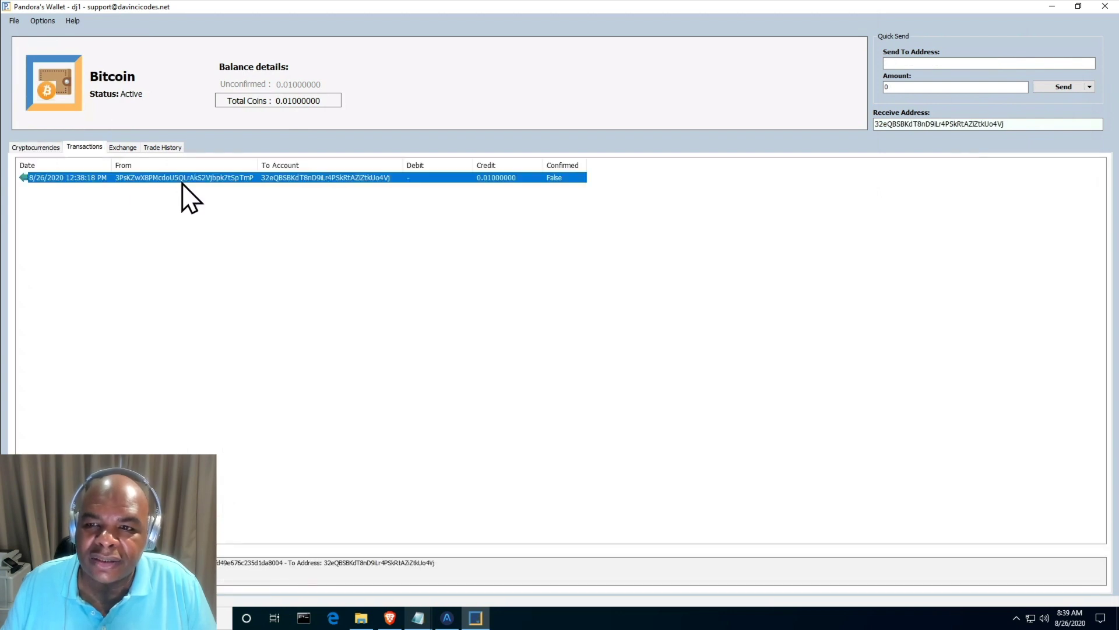
left_click(42, 147)
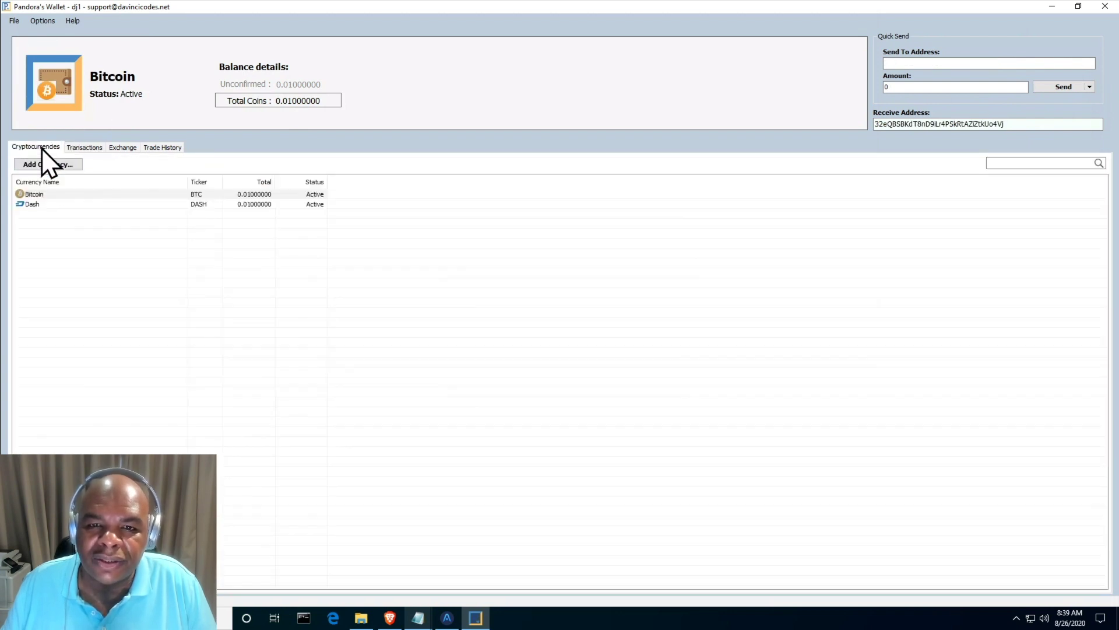
left_click(61, 203)
left_click(84, 147)
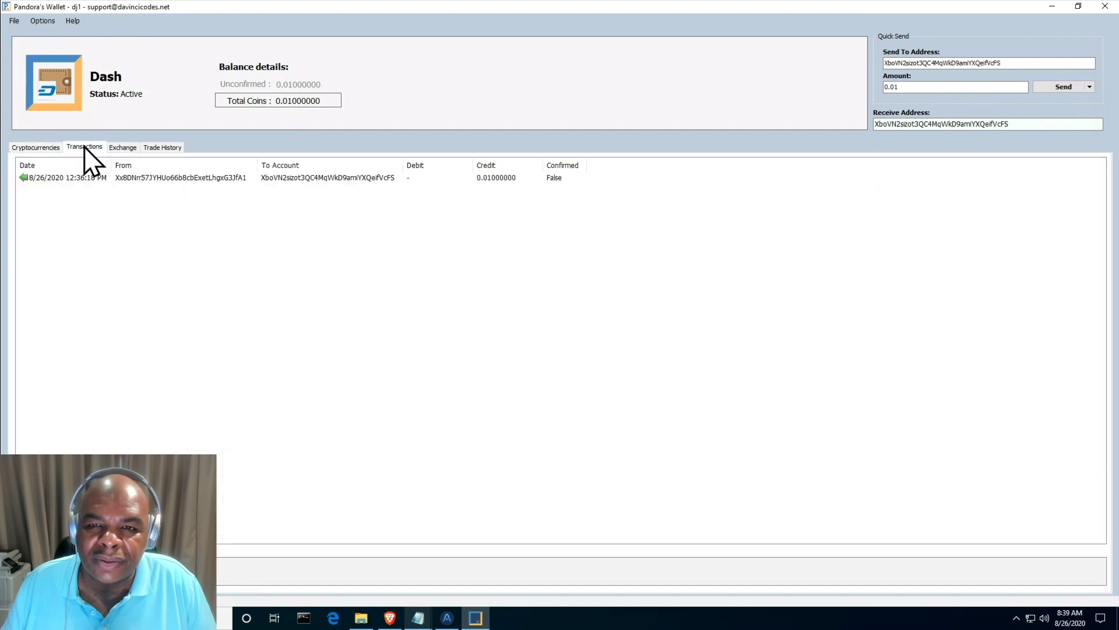
left_click(117, 182)
left_click(35, 147)
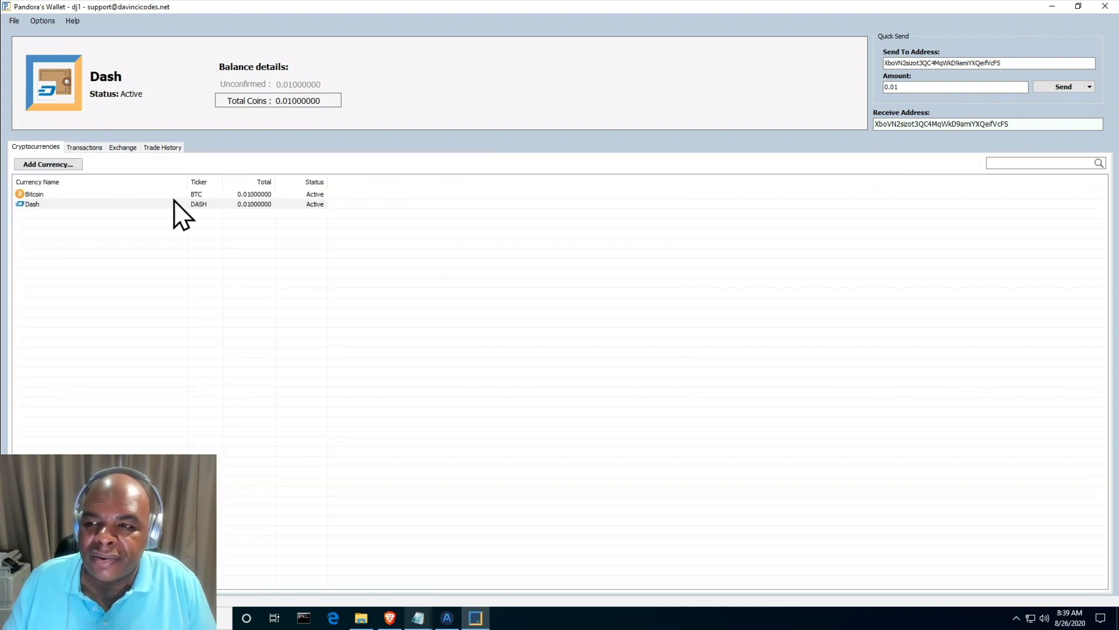